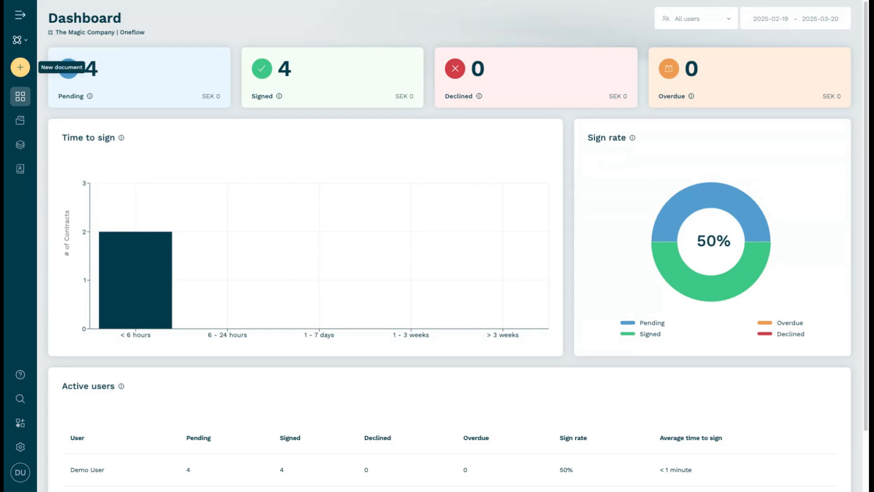
Create a document from the Magic Template and add the first listed colleague to Oneflow AB as an Organizer
click(20, 67)
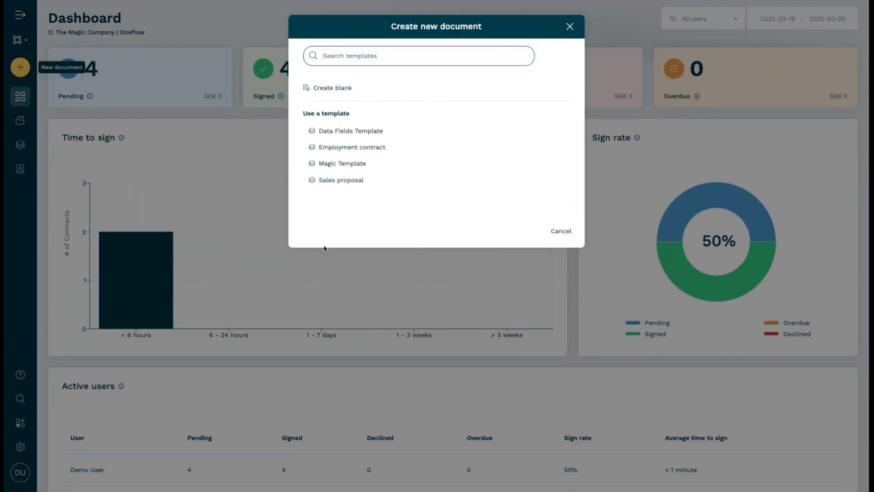
click(332, 164)
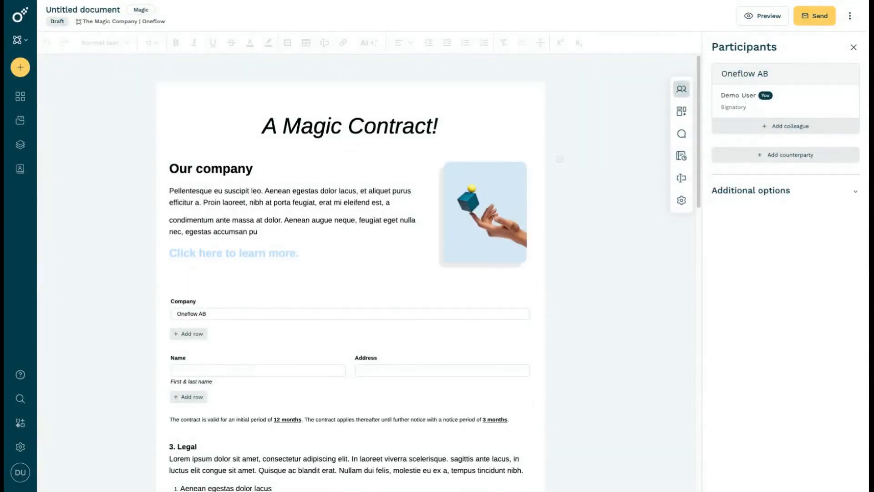
click(815, 127)
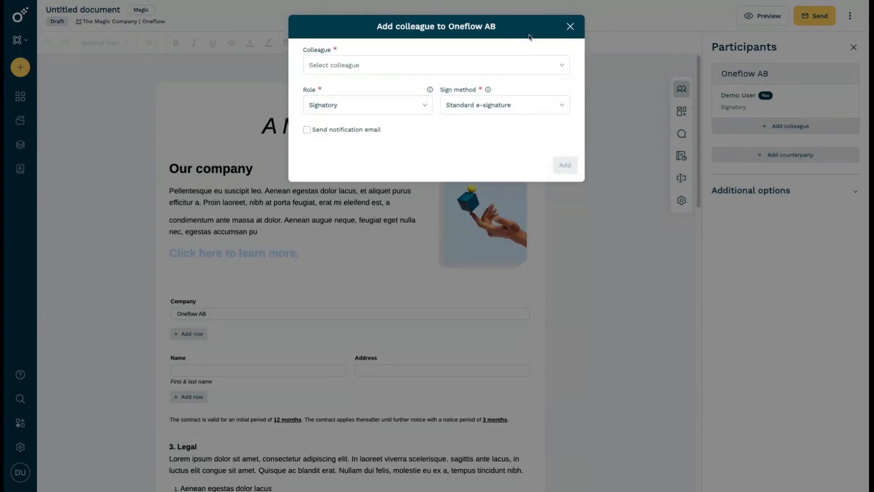
click(544, 65)
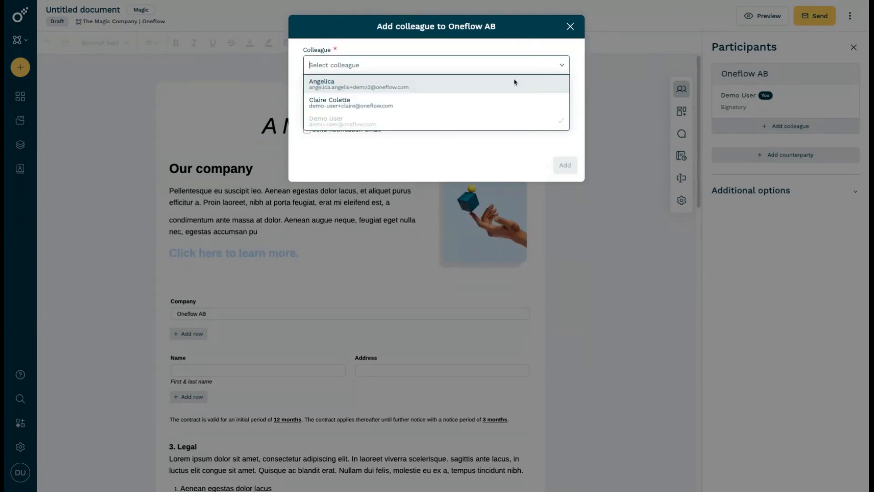
click(460, 81)
click(417, 105)
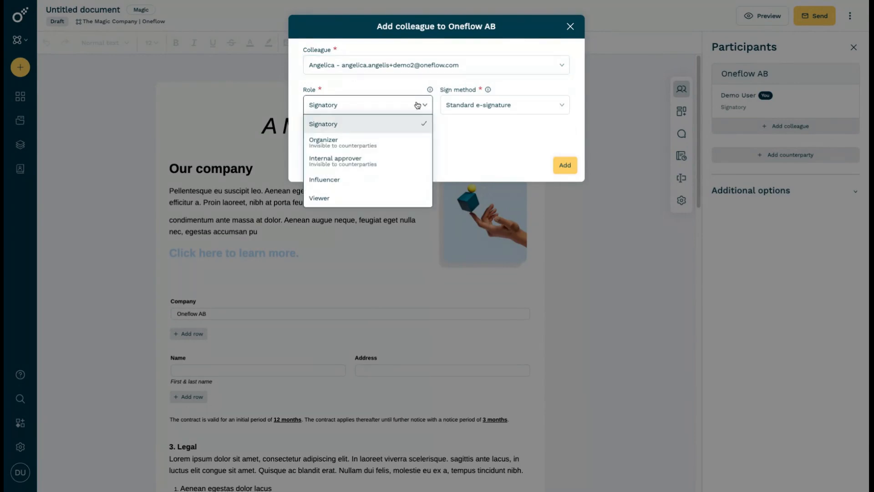
click(410, 143)
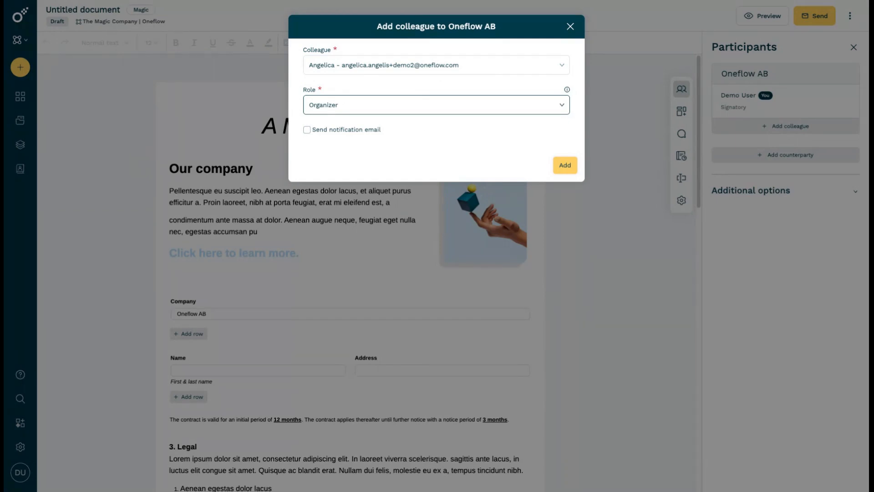
click(568, 169)
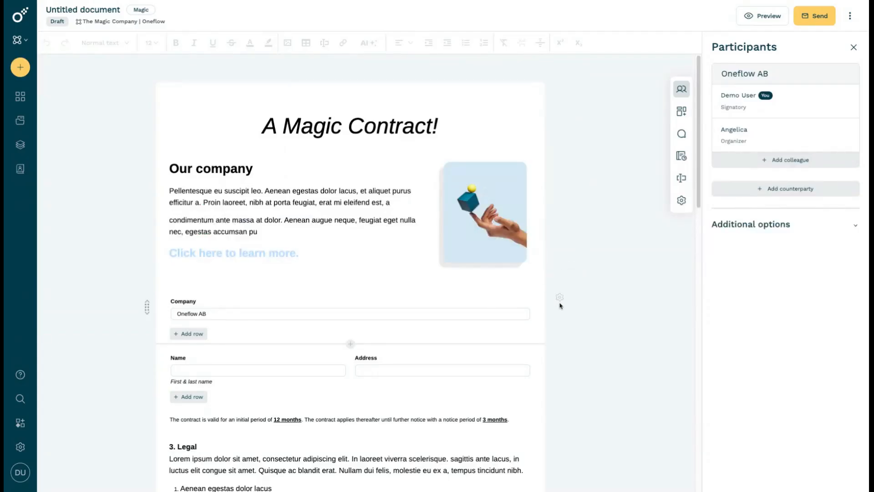
Disallow counterparties from editing field values in the Company field section
click(560, 298)
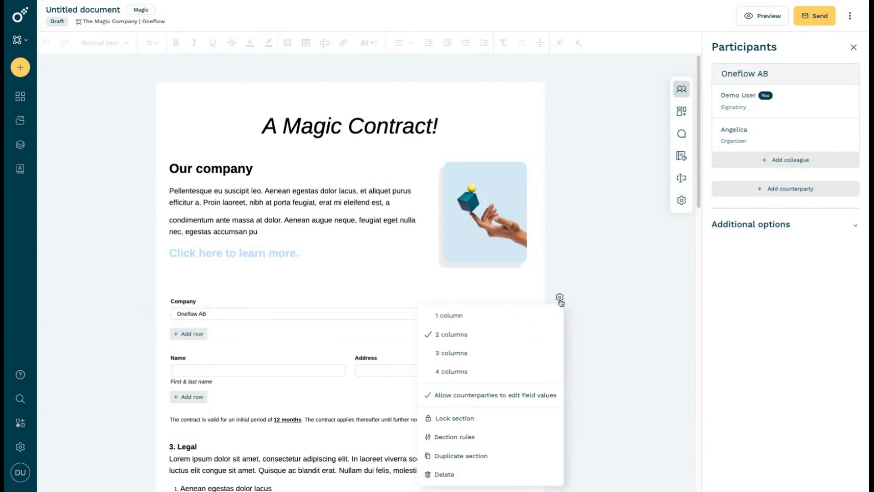
click(489, 397)
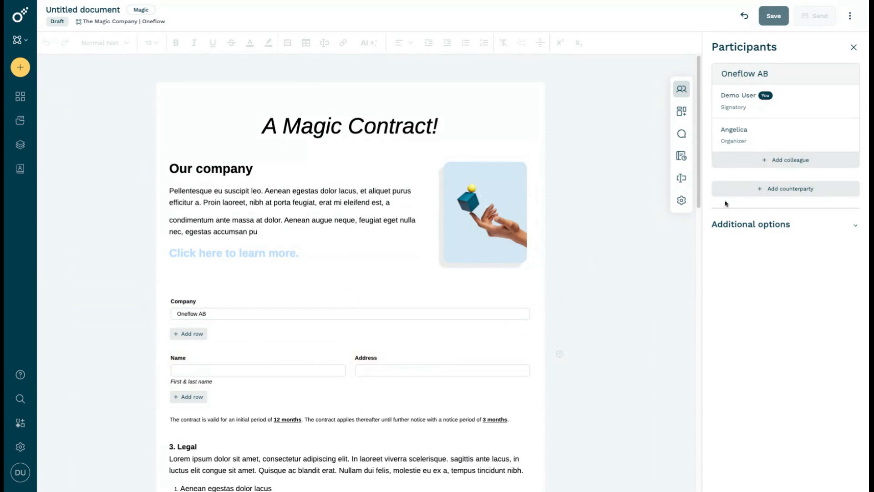
Find "test" in the address book, add the contact of the company Test as a counterparty, and save the document
click(752, 190)
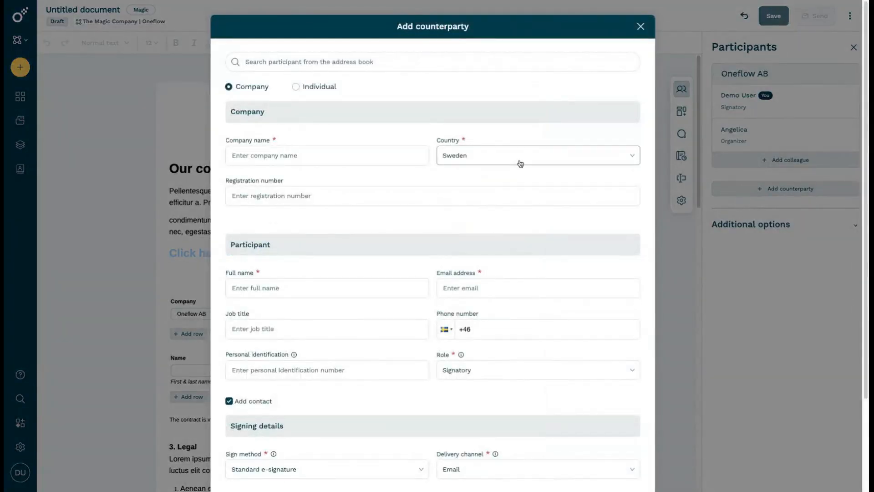
click(432, 66)
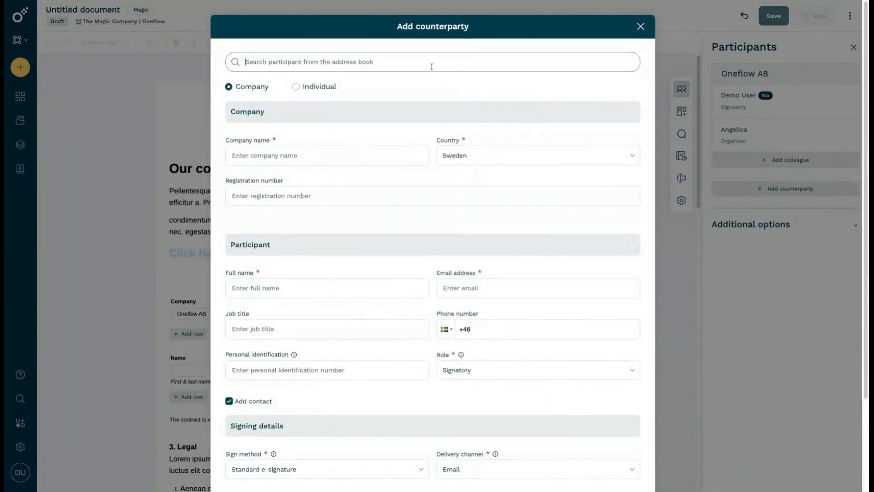
text(test)
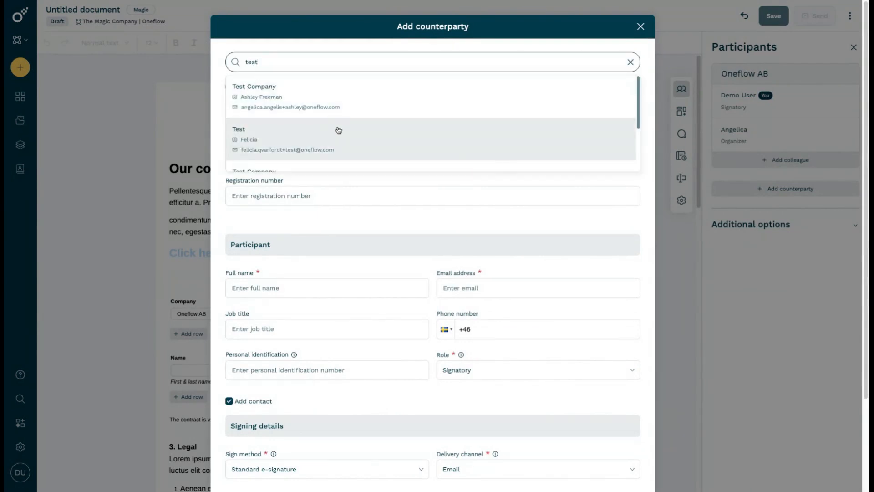
click(338, 131)
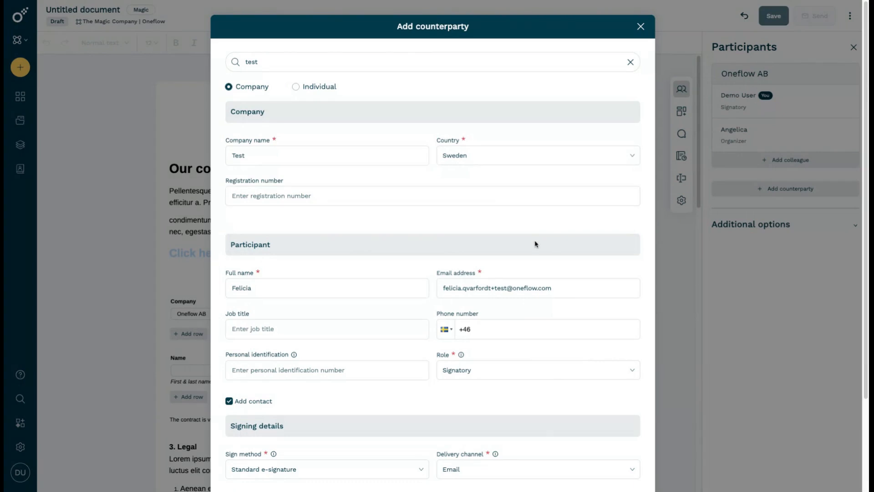
scroll(587, 315, down, 3)
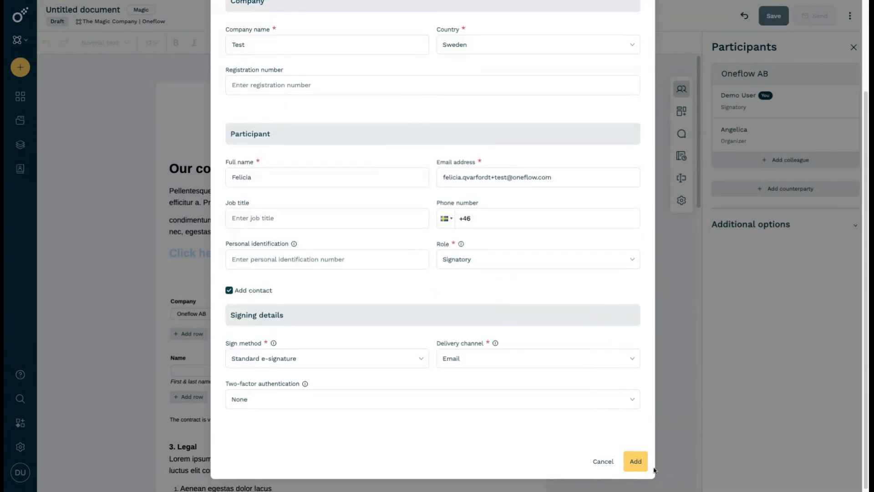
click(641, 465)
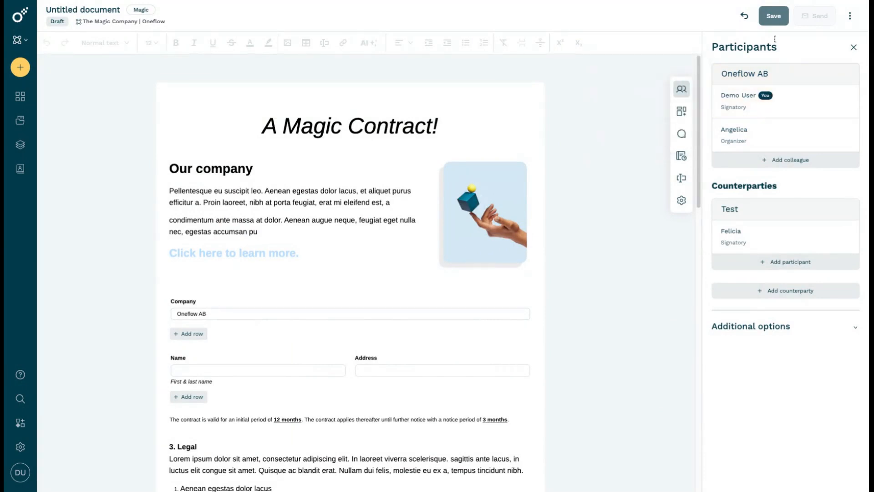
click(774, 16)
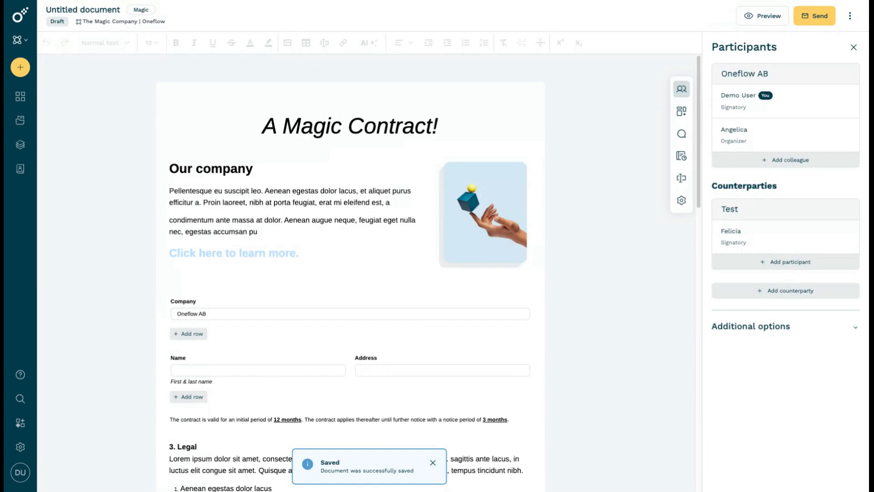
Preview the document as a counterparty and try to save "name" in the Name field
click(779, 21)
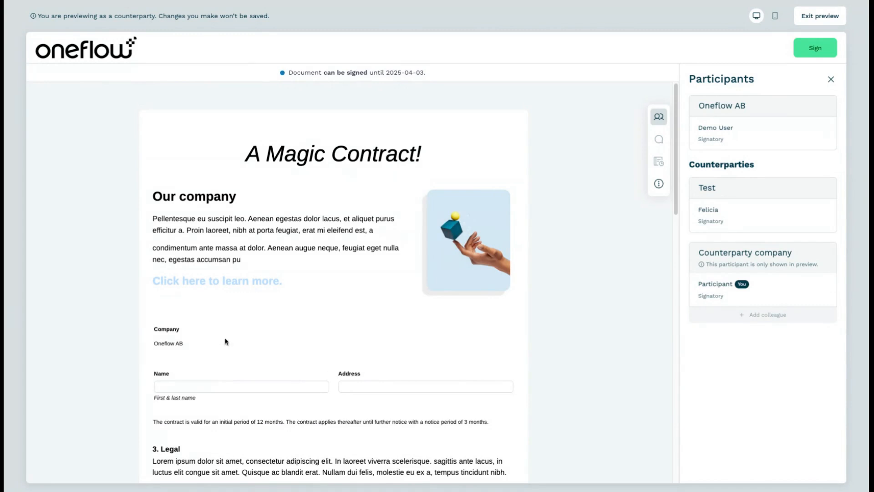
click(265, 388)
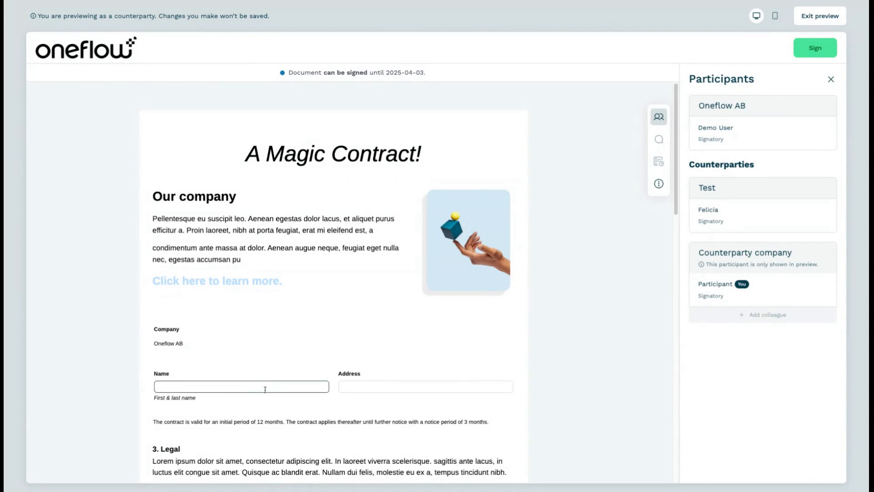
text(name)
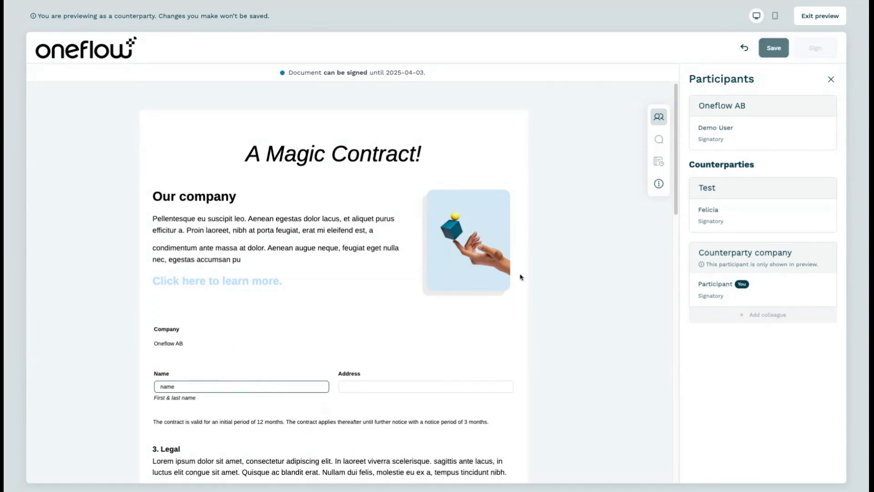
click(774, 48)
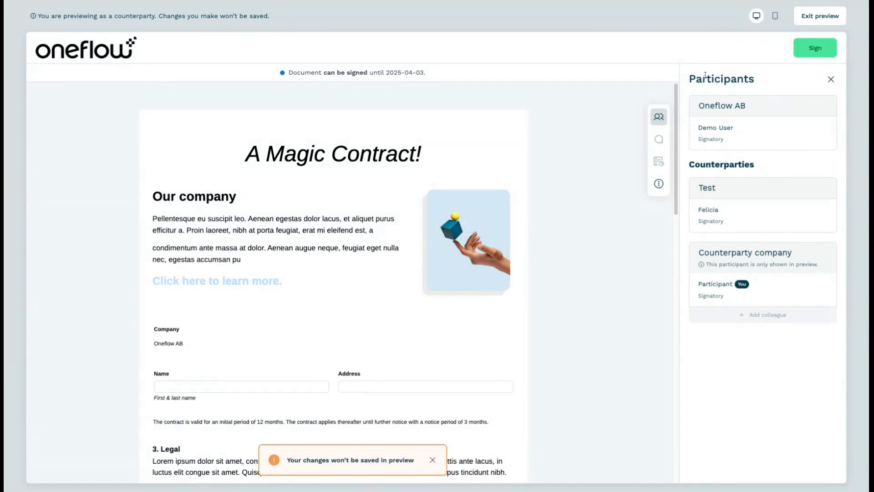
Check the document's mobile layout, return to the desktop layout, and exit the preview
click(777, 17)
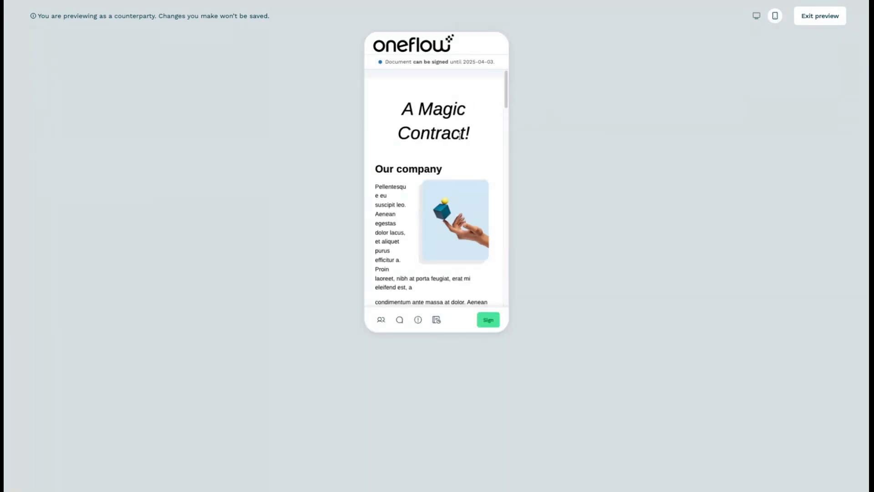
scroll(460, 135, down, 3)
scroll(460, 183, up, 3)
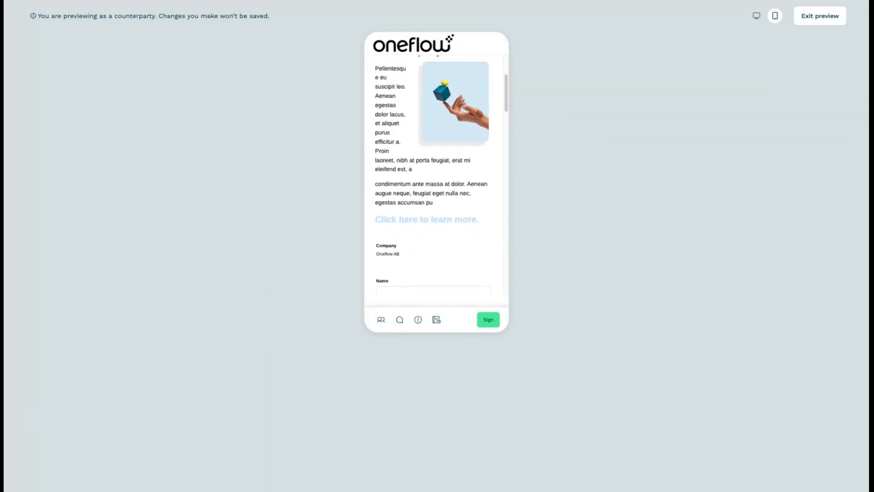
click(757, 16)
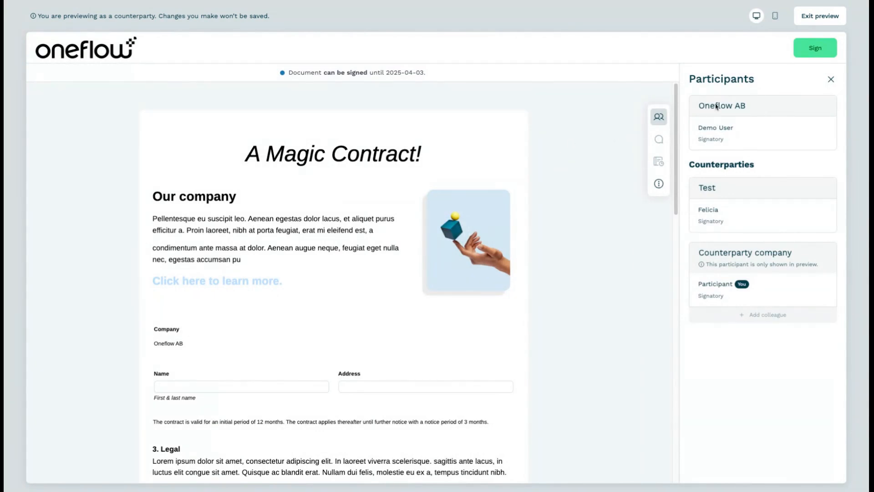
click(830, 15)
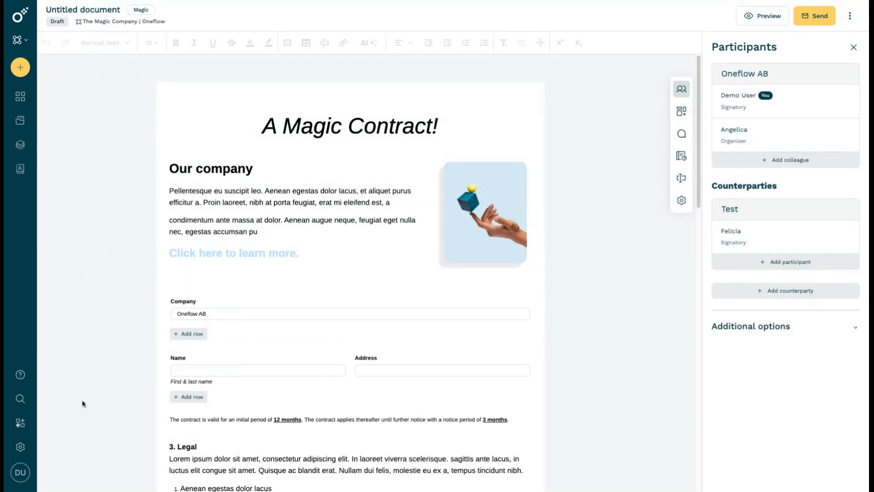
Create a template group named "Fields on PDF" in the Marketplace's Template Groups add-on
click(20, 425)
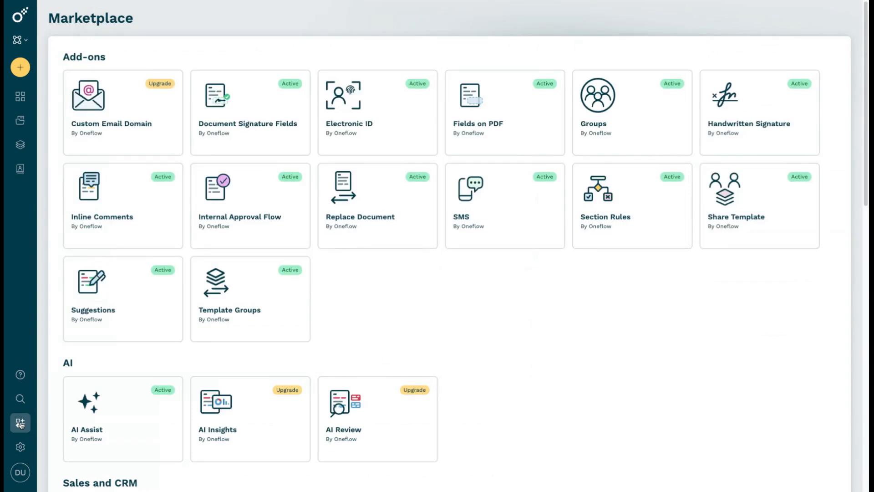
click(241, 292)
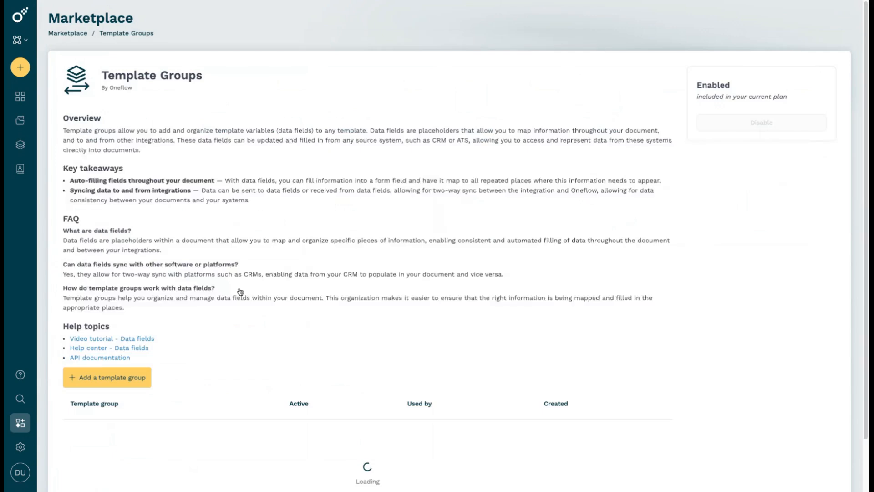
scroll(245, 306, down, 2)
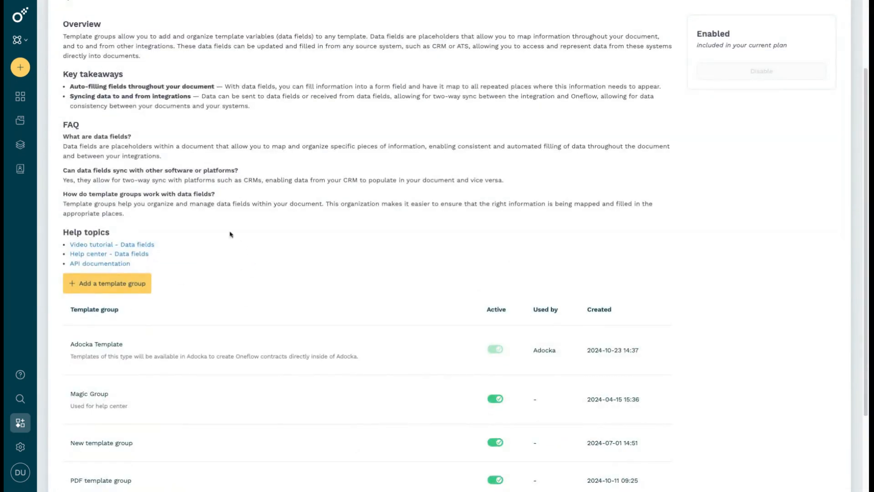
click(147, 285)
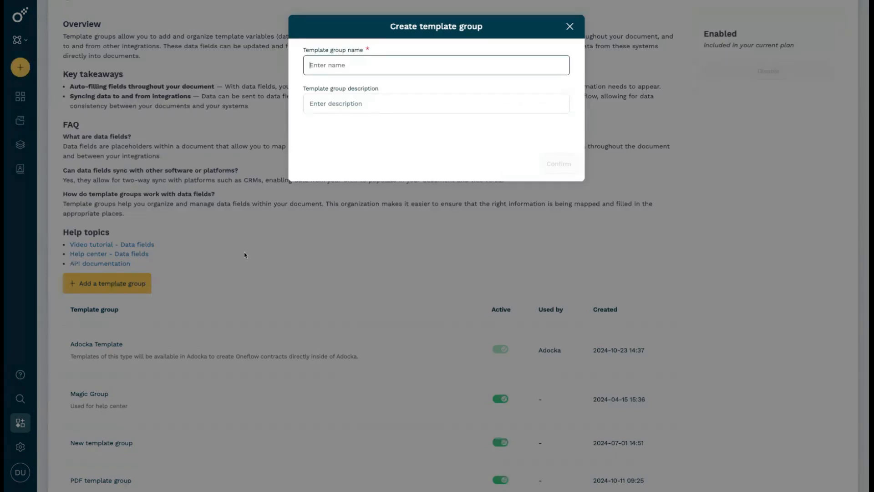
text(Fields on )
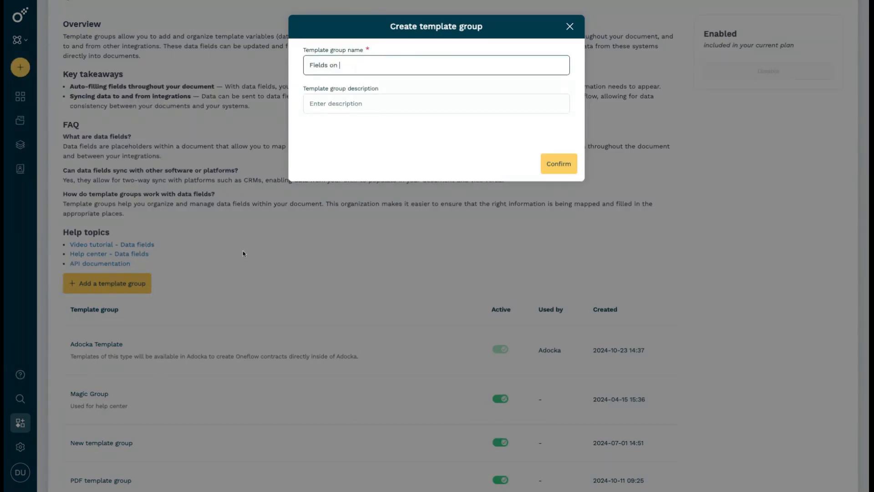
text(PDF)
click(570, 171)
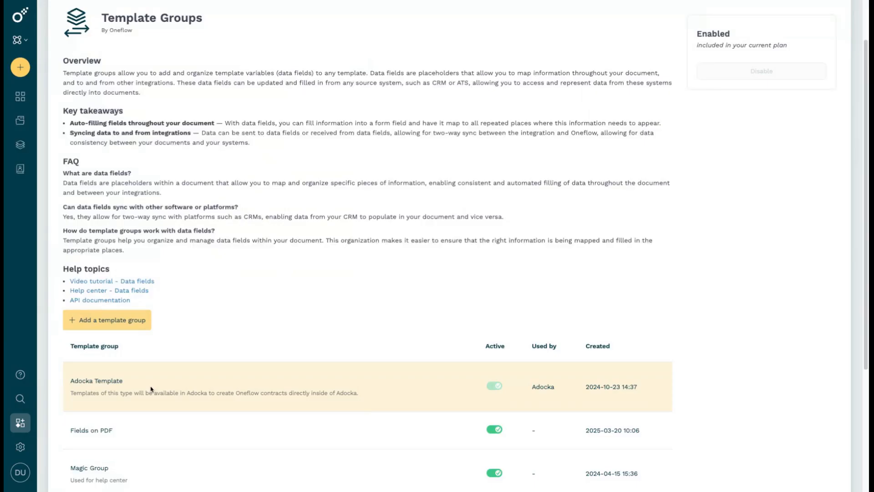
Add a data field named "Counterparty Name" to the "Fields on PDF" template group
click(83, 433)
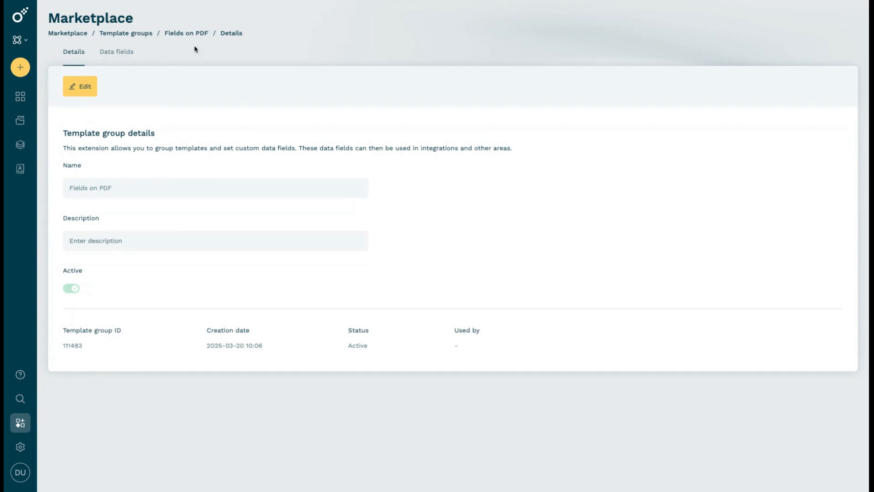
click(129, 58)
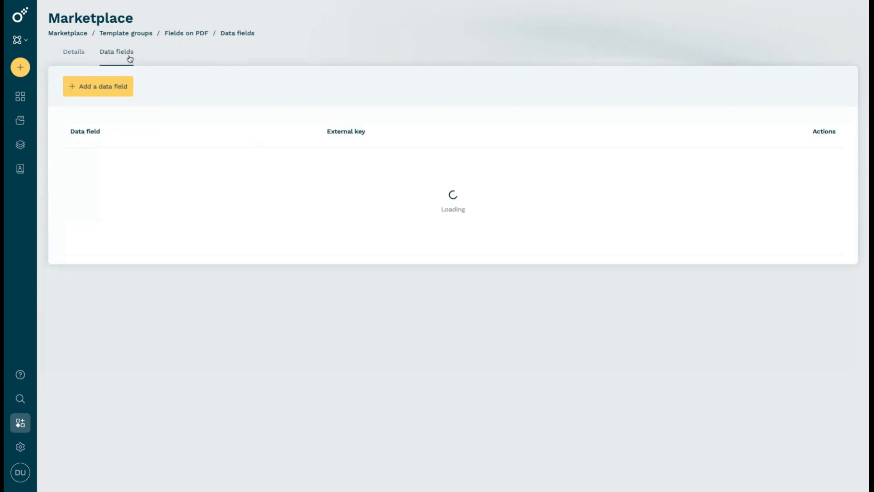
click(114, 86)
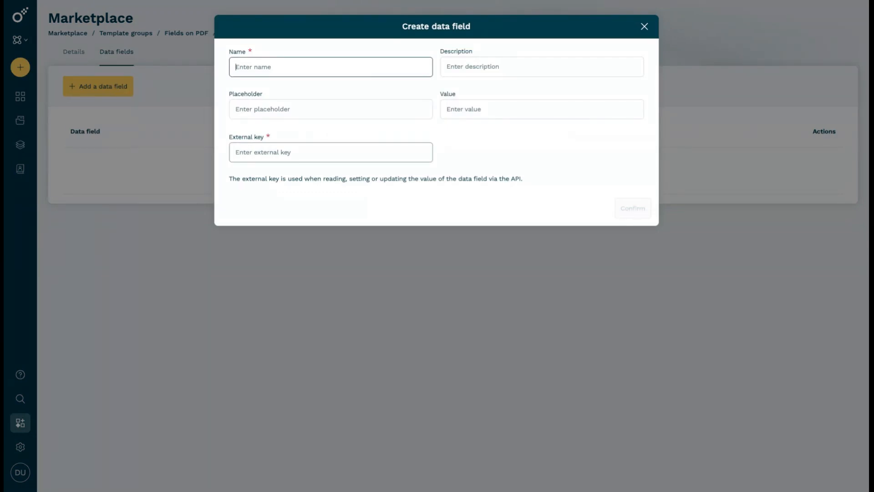
text(Counterp)
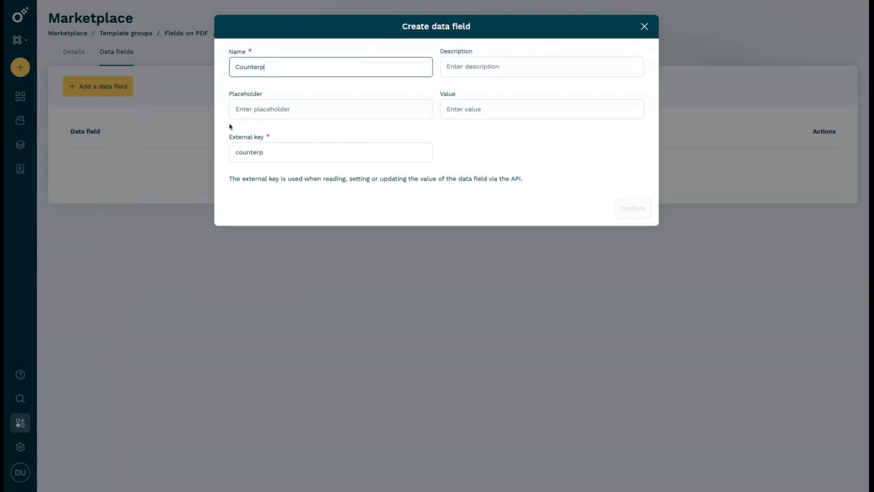
text(arty Name)
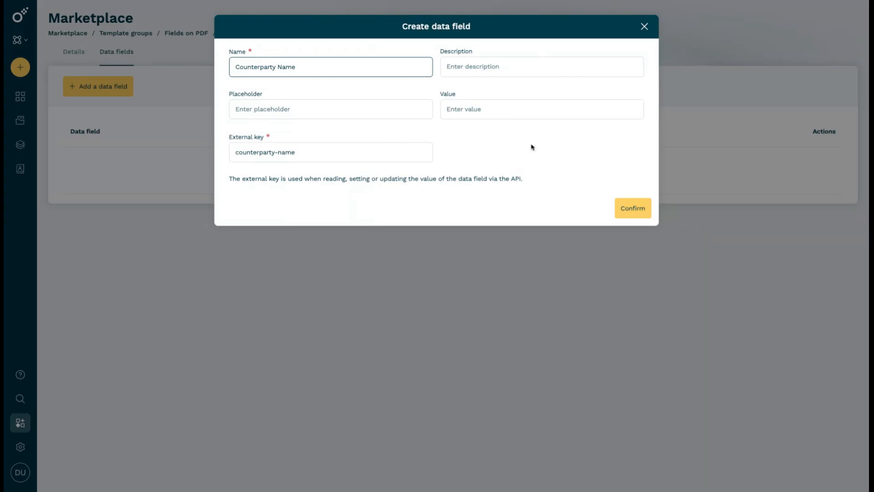
click(637, 212)
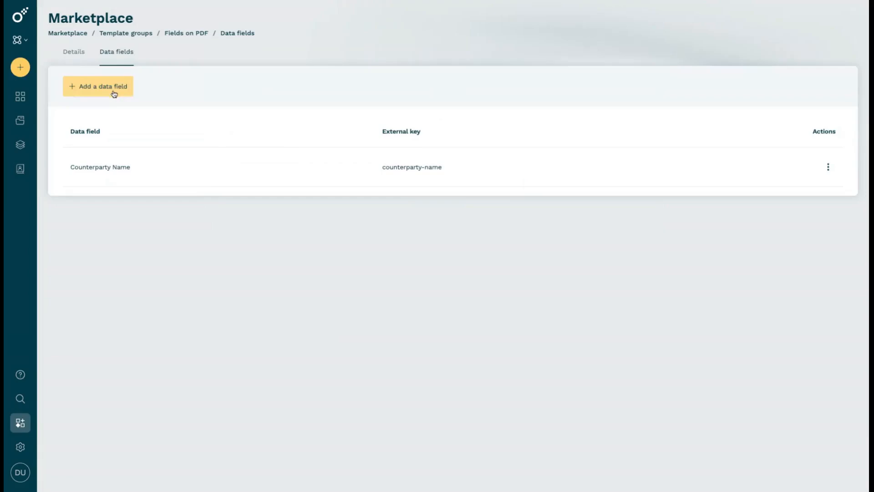
Add a second data field named "Owner Name" to the template group
click(116, 92)
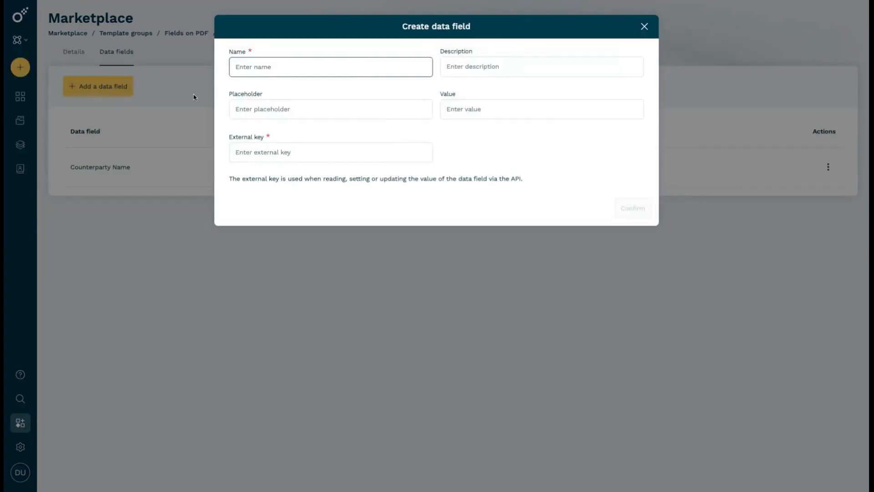
text(Owner Name)
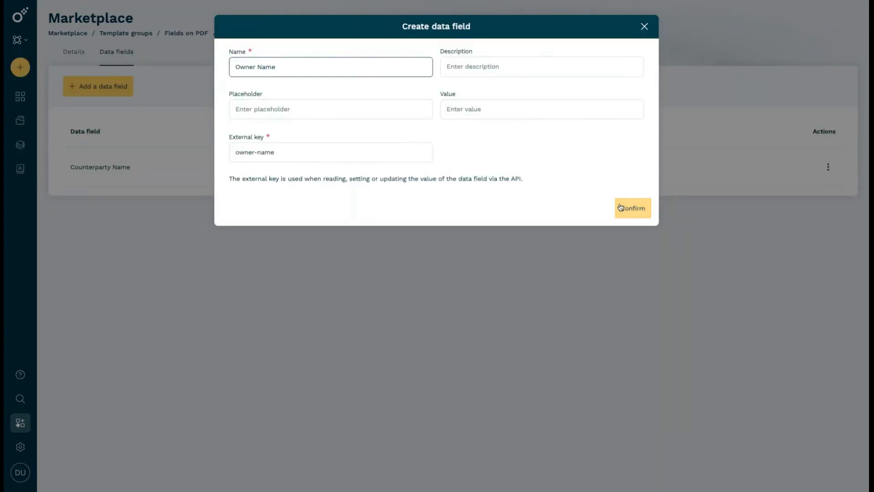
click(620, 208)
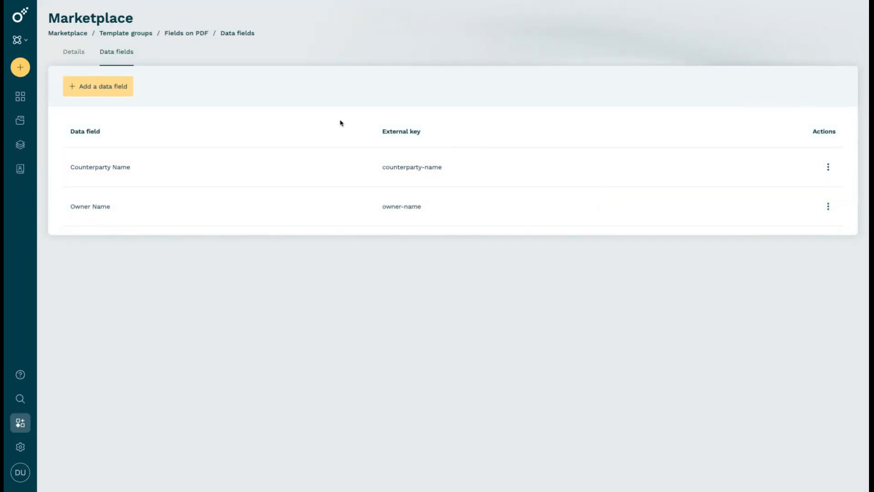
Create a new contract template, upload "NDA template.docx.pdf" as its content, and save it
click(18, 145)
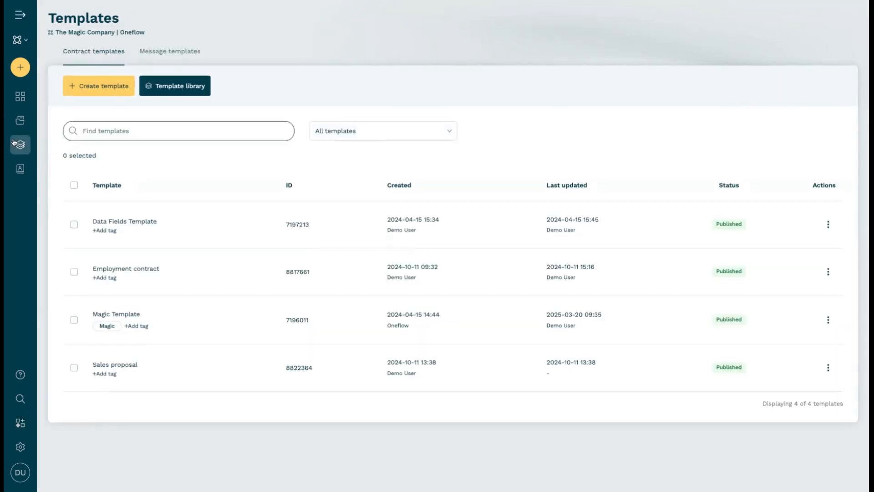
click(95, 88)
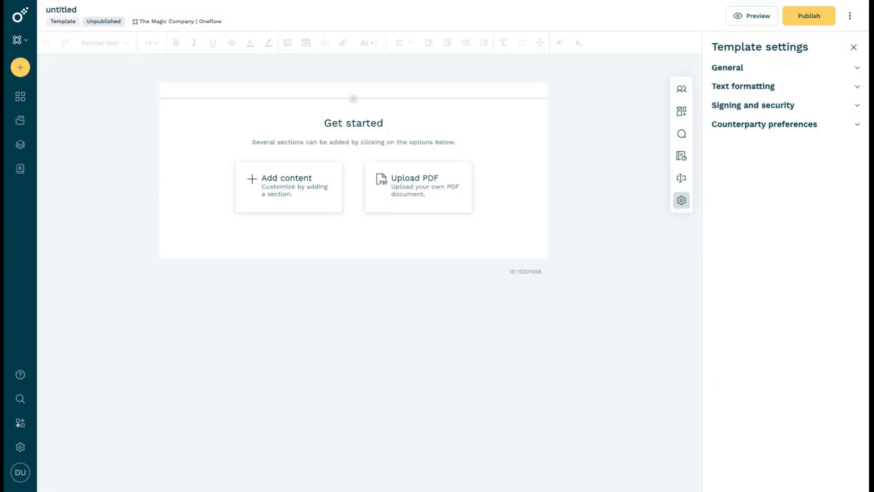
click(397, 170)
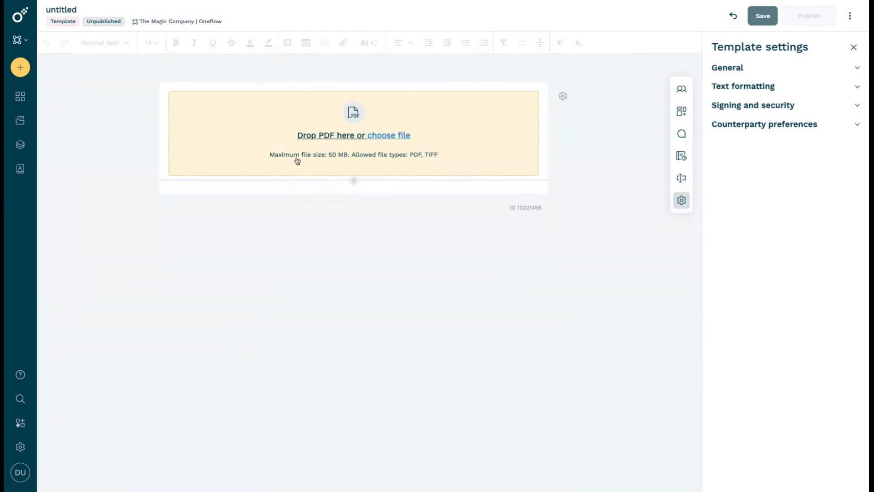
drag(222, 215, 361, 161)
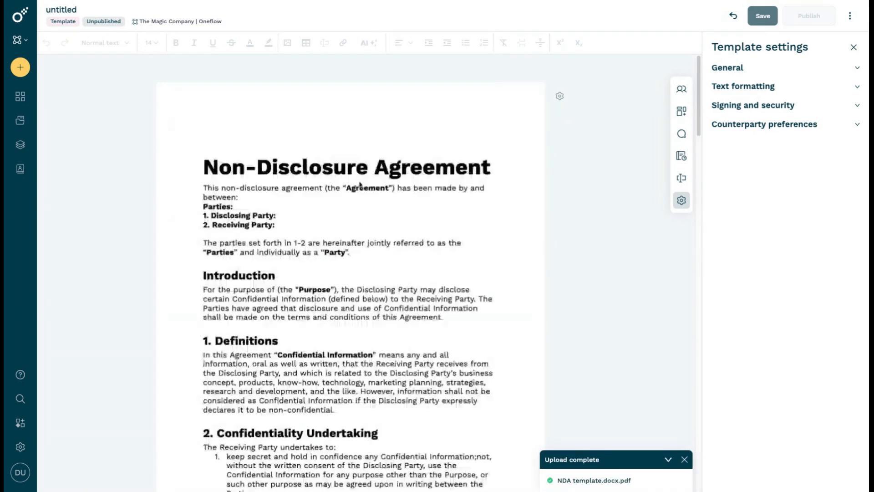
scroll(300, 221, down, 1)
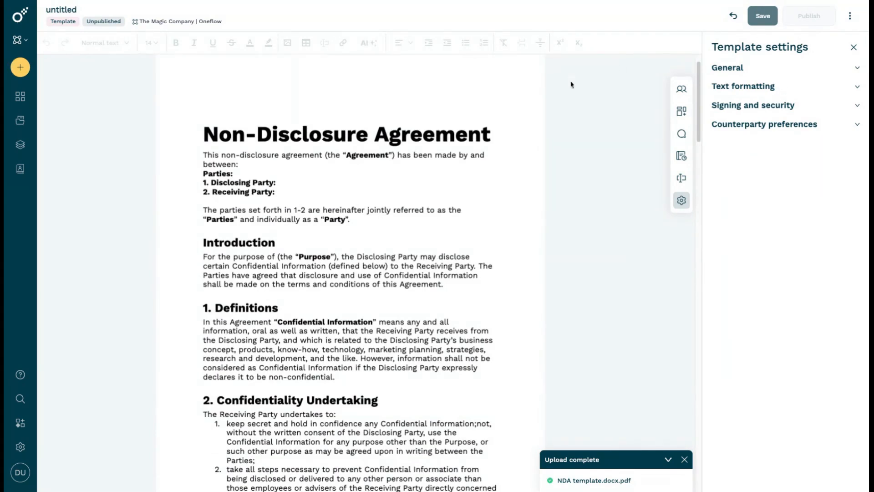
click(767, 14)
Assign the "Fields on PDF" template group to the new template
click(734, 67)
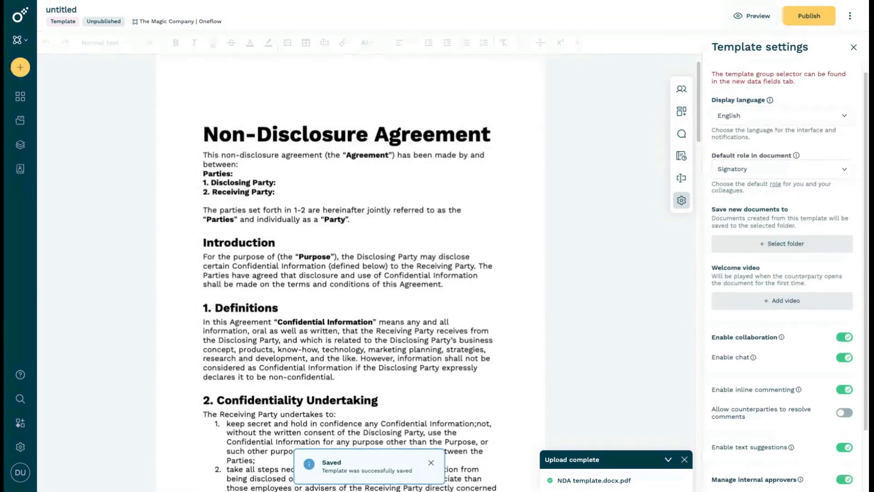
click(681, 178)
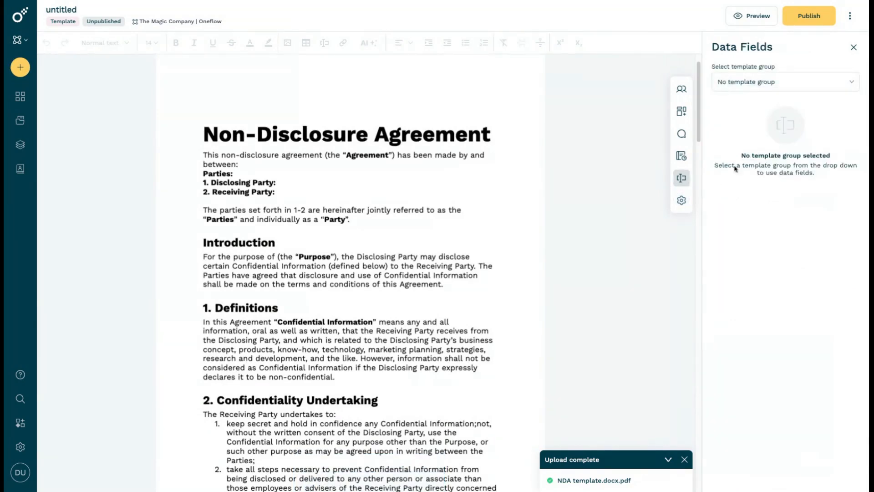
click(768, 82)
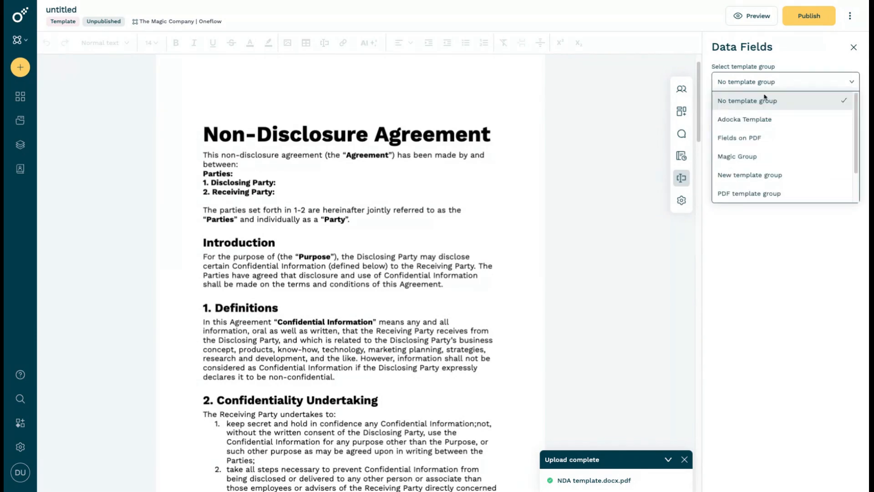
click(757, 138)
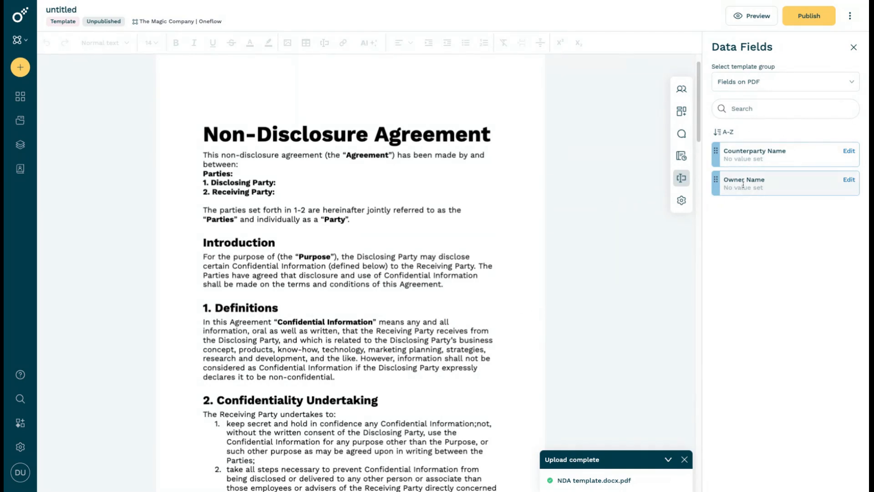
Place the Owner Name data field beside "1. Disclosing Party:" on the PDF and make the field narrower
drag(223, 175, 367, 205)
click(372, 206)
scroll(297, 174, down, 1)
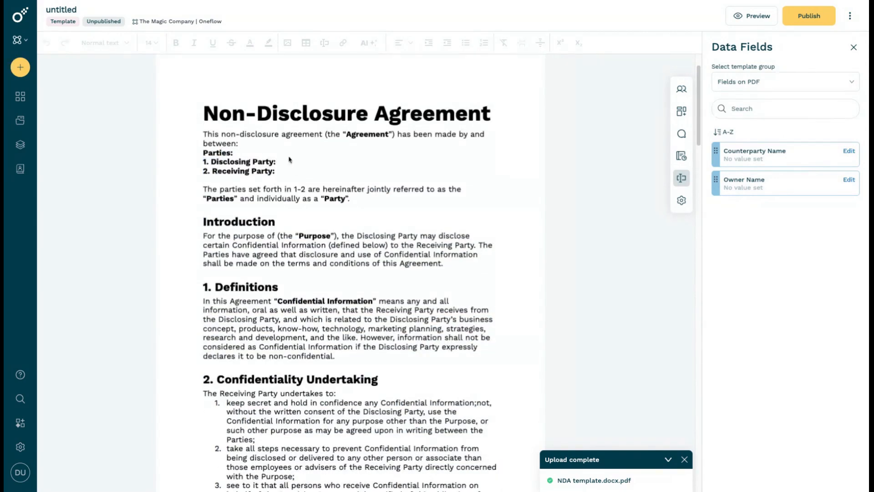
key(ctrl+a)
click(286, 164)
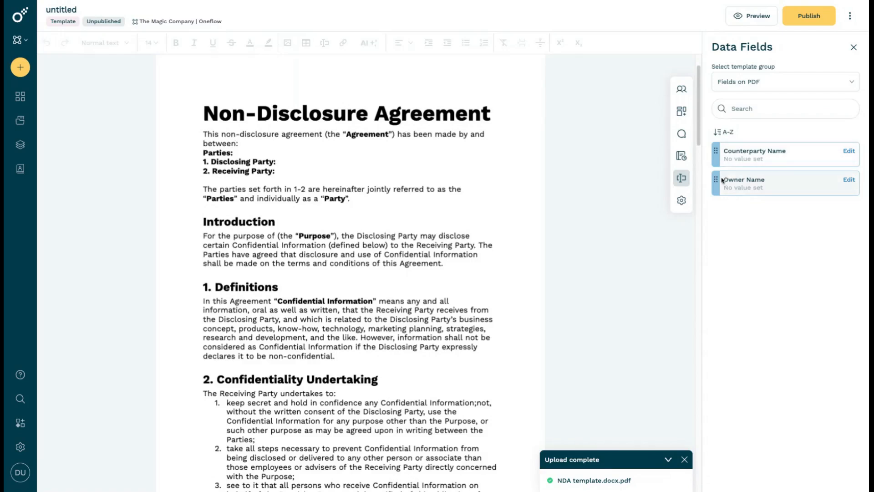
drag(716, 183, 283, 170)
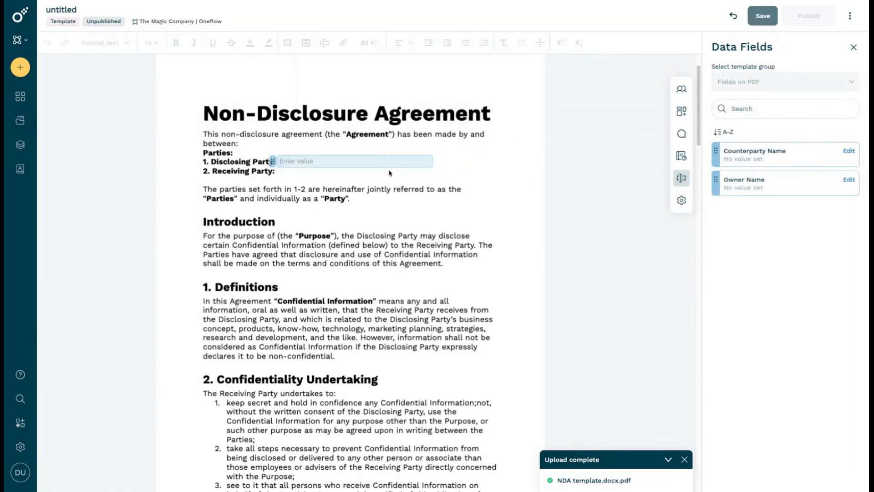
drag(432, 168, 406, 167)
click(365, 162)
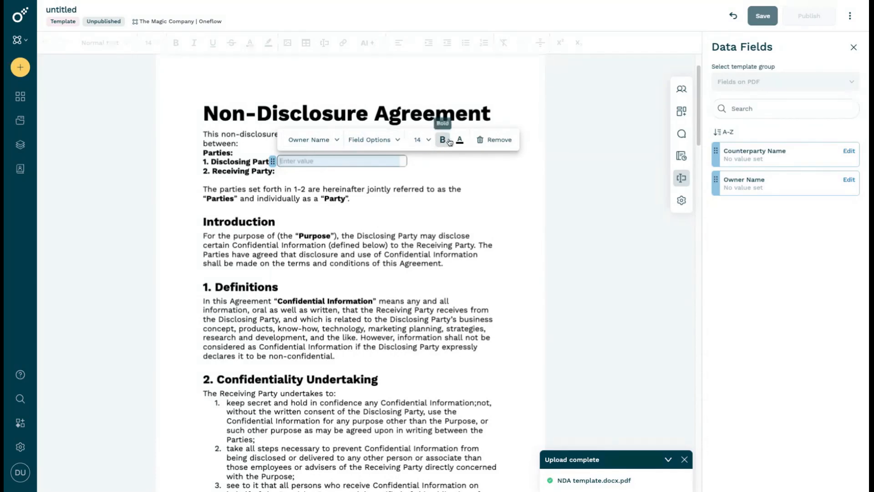
click(427, 170)
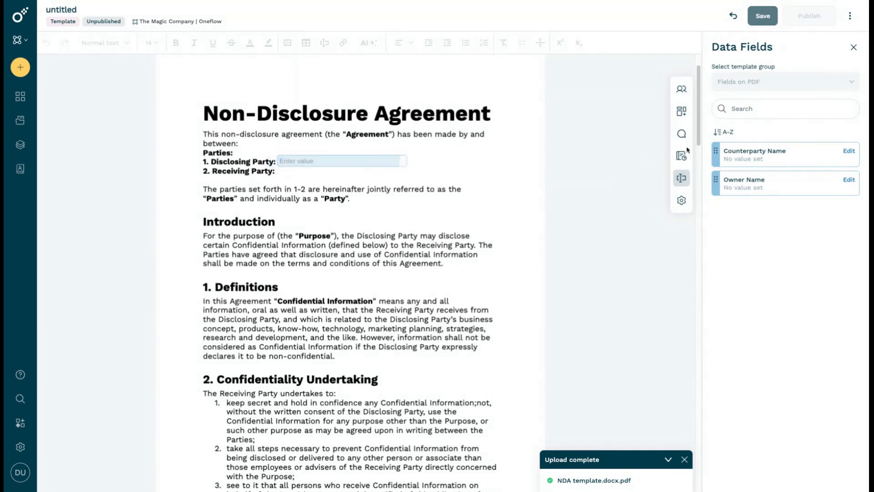
Place the Counterparty Name data field beside "2. Receiving Party:", make it narrower, and save the template
drag(722, 152, 284, 176)
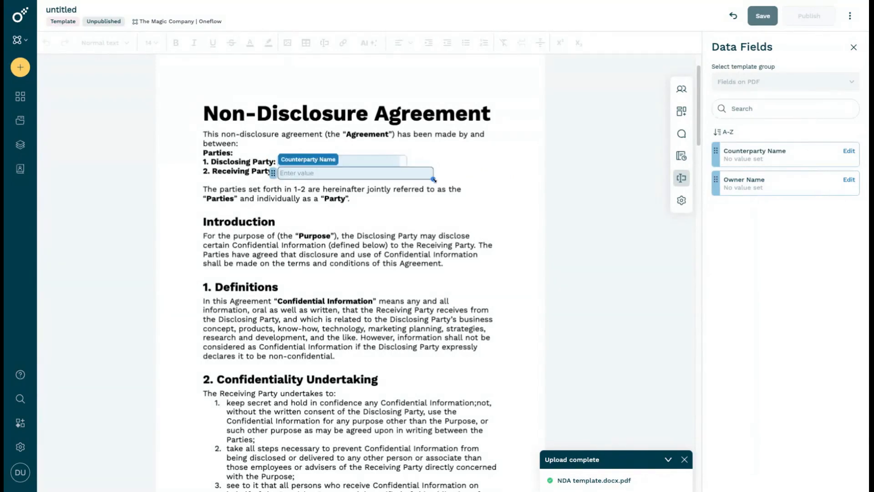
drag(423, 179, 401, 178)
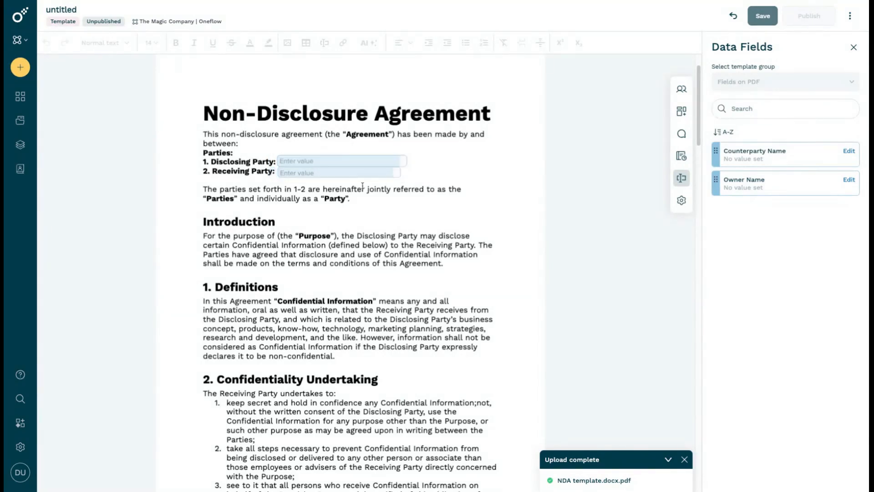
click(762, 16)
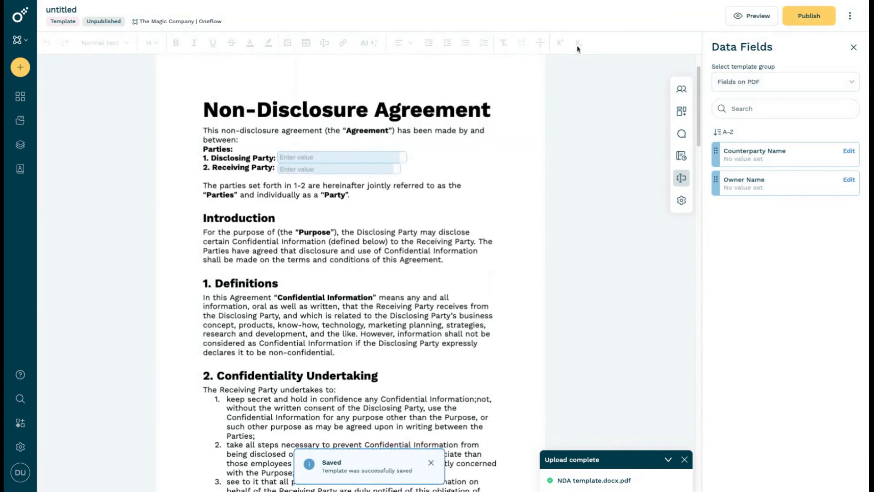
Review the NDA's pages, the two placed data fields, and the Signatures section at the end
scroll(478, 154, down, 6)
scroll(478, 154, down, 15)
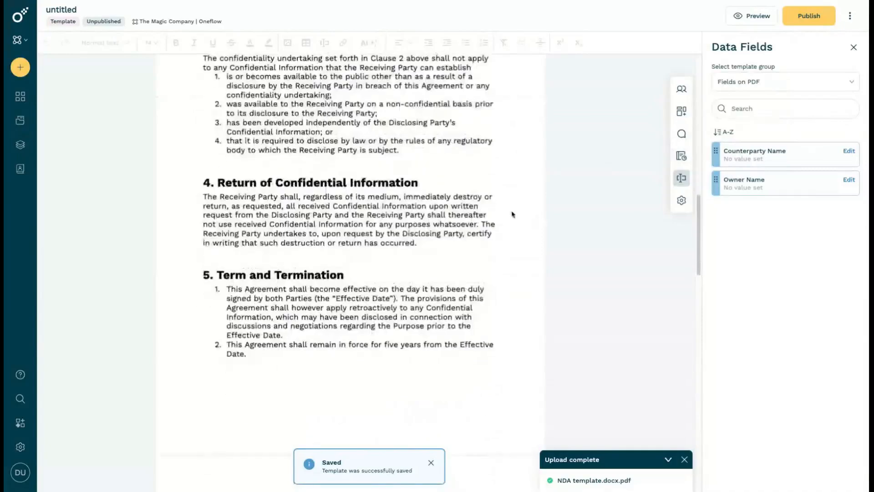
scroll(505, 221, down, 7)
scroll(505, 221, up, 7)
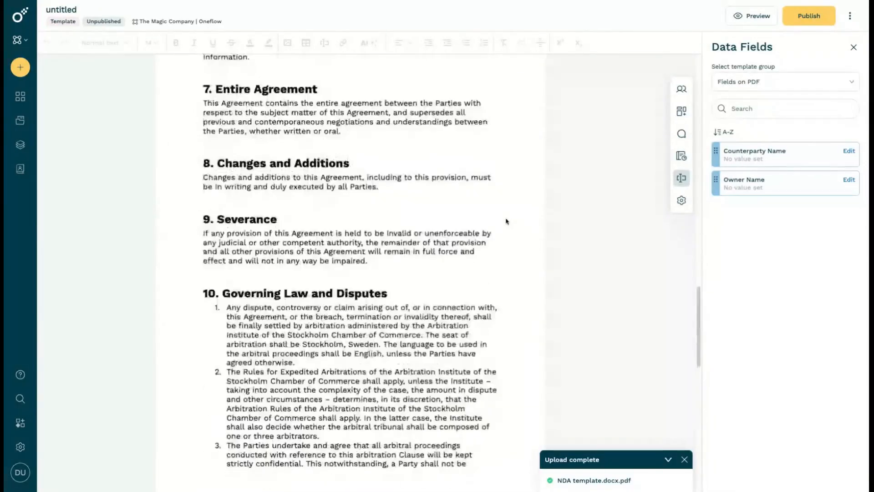
scroll(506, 222, up, 12)
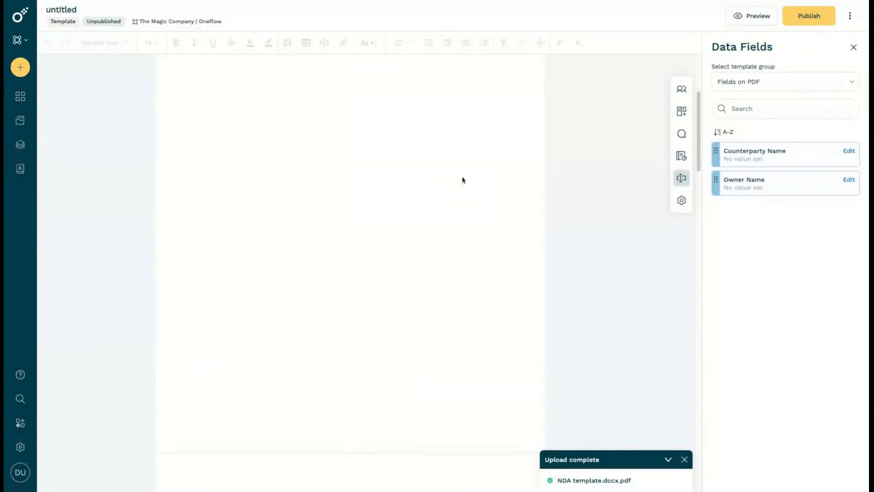
scroll(460, 179, up, 1)
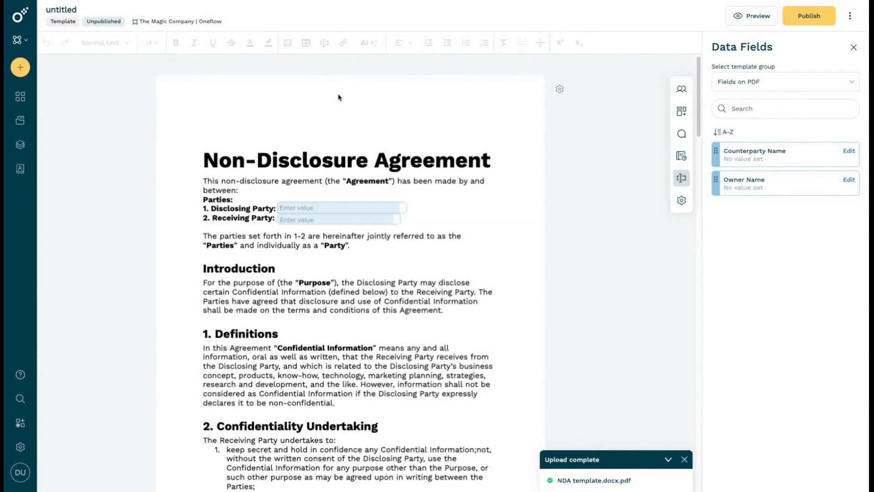
click(319, 207)
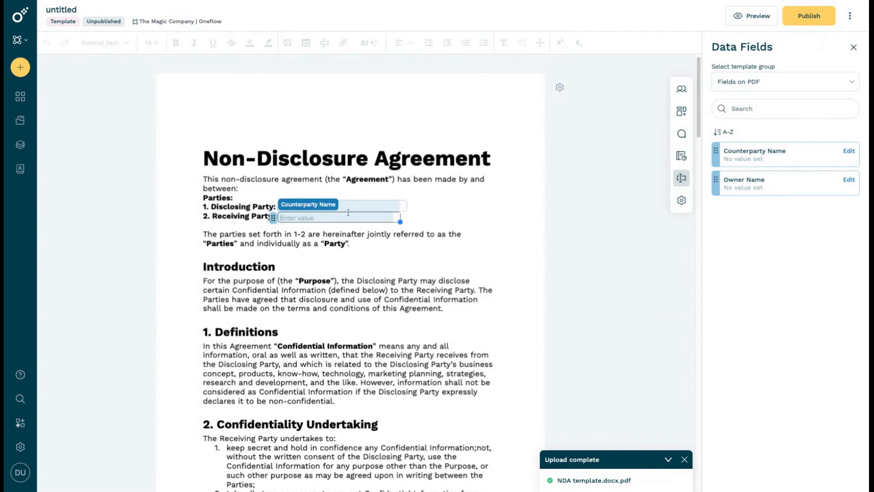
scroll(404, 277, down, 10)
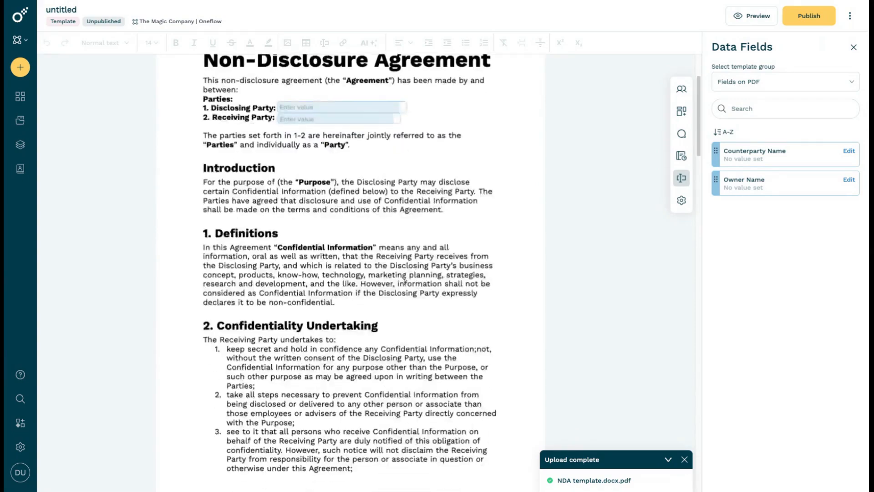
scroll(405, 282, down, 10)
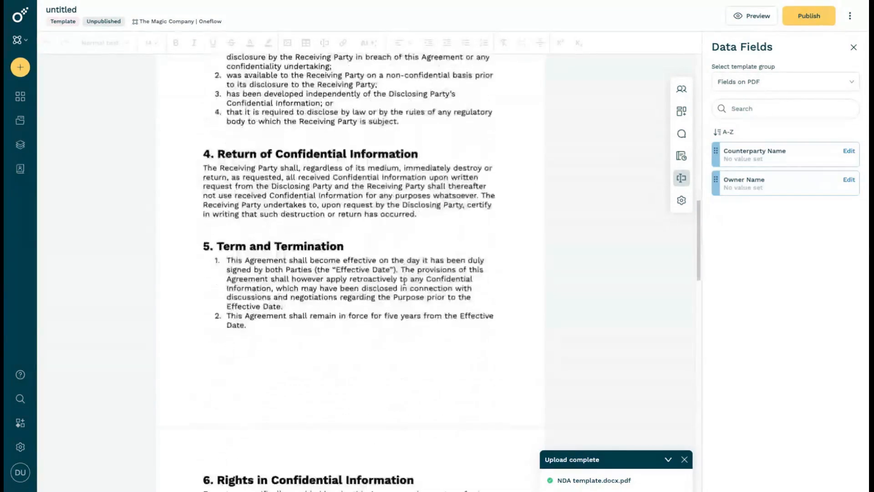
scroll(404, 282, down, 8)
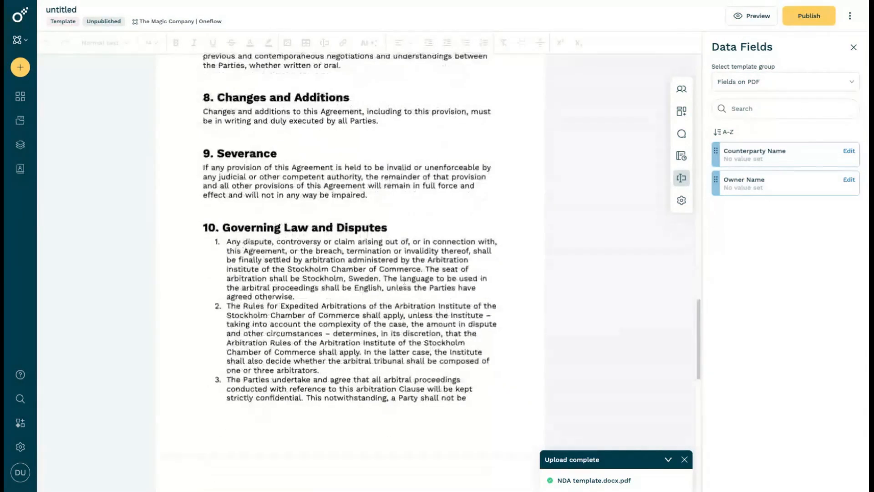
scroll(482, 255, down, 5)
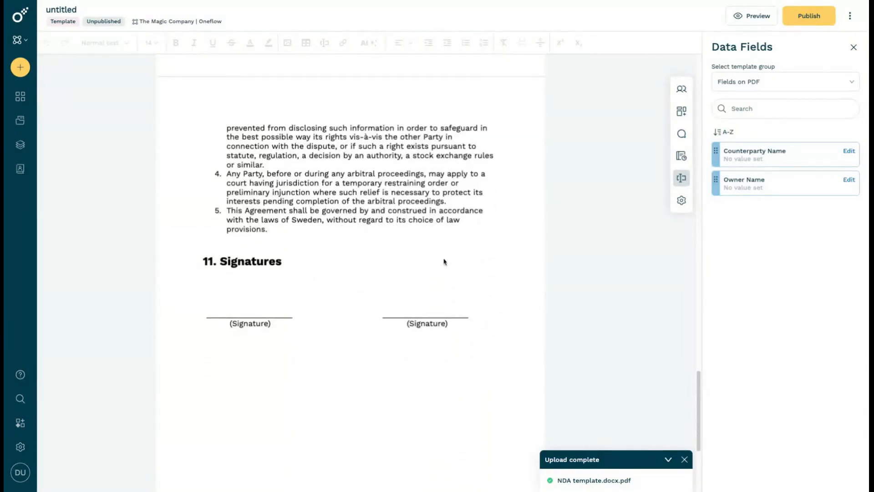
Place a Signature PDF field above each of the two signature lines in the "11. Signatures" section
scroll(254, 292, down, 2)
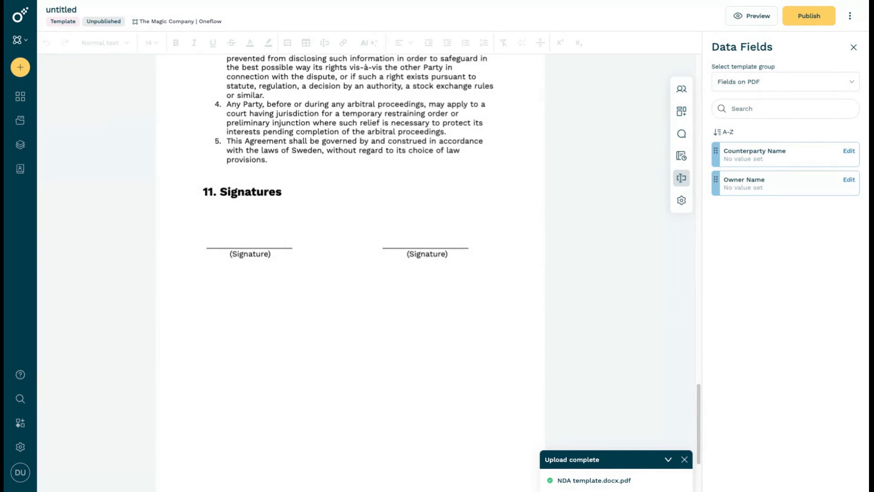
scroll(350, 182, down, 2)
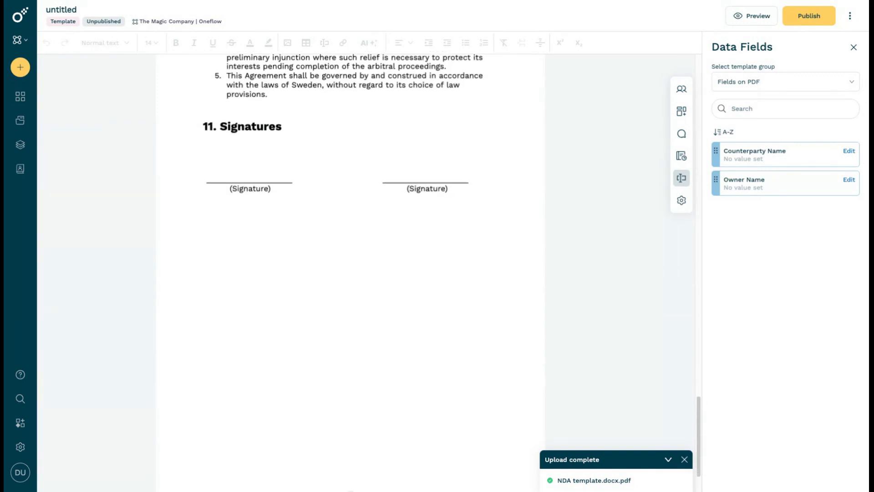
scroll(351, 227, down, 2)
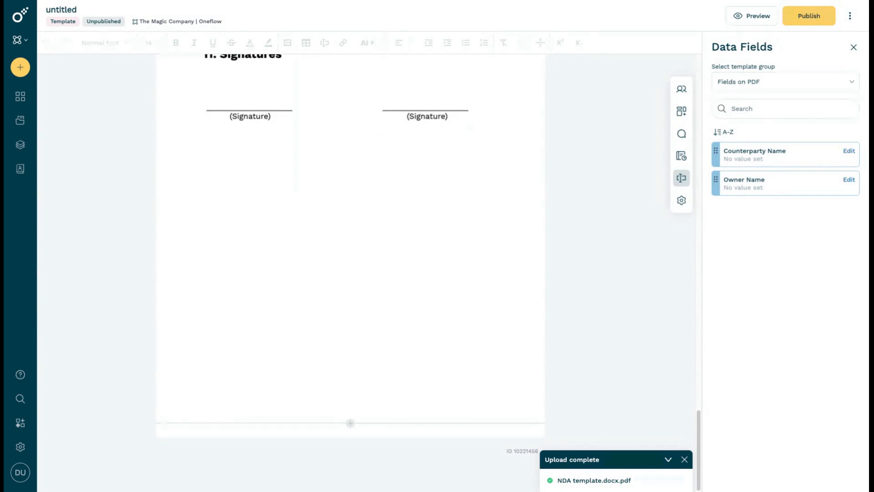
scroll(369, 130, up, 1)
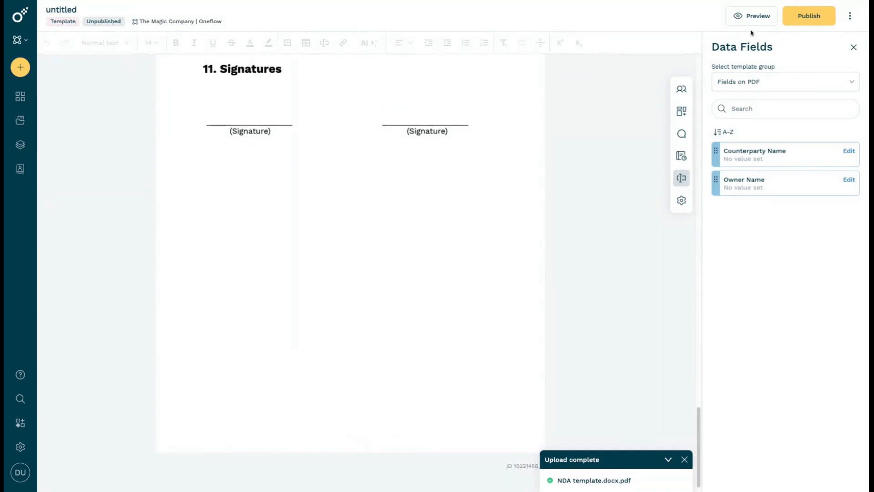
scroll(260, 140, up, 1)
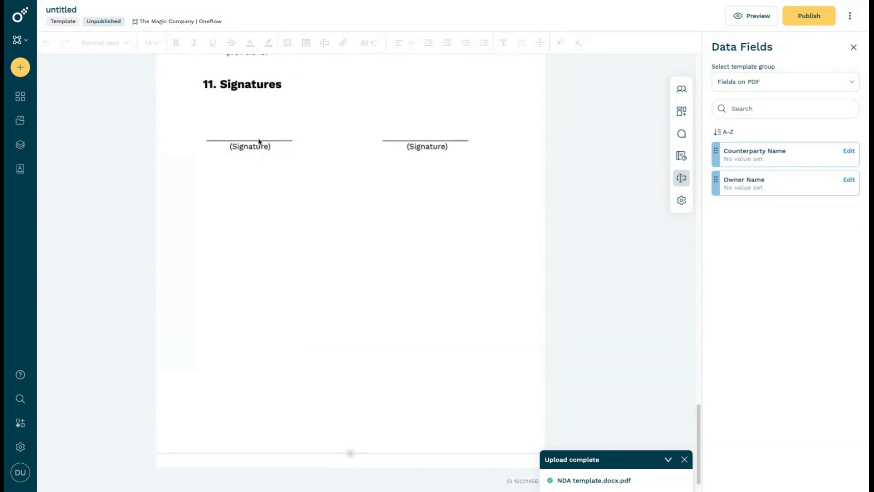
click(683, 113)
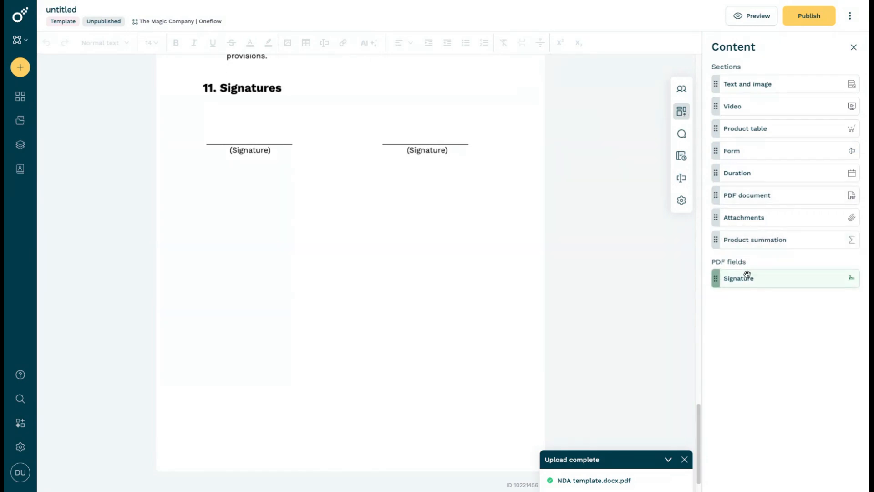
mouse_move(744, 279)
mouse_down()
mouse_move(501, 178)
mouse_move(252, 126)
mouse_up()
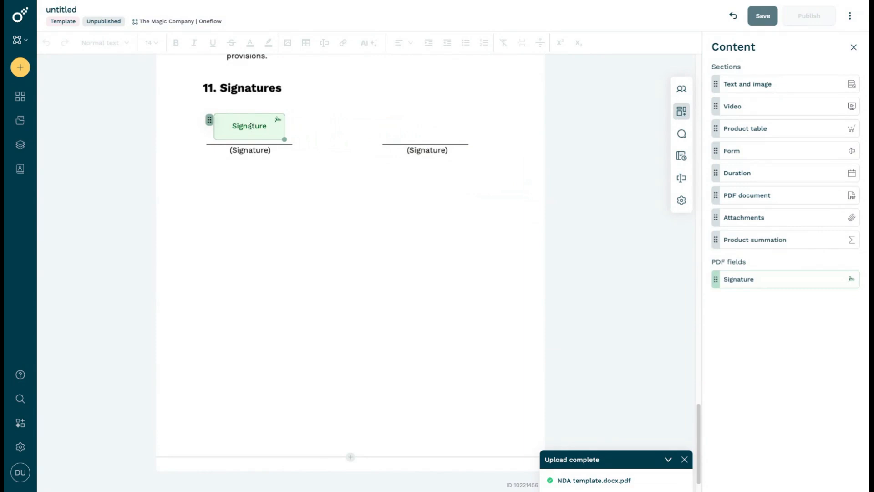
mouse_move(757, 274)
mouse_down()
mouse_move(610, 216)
mouse_move(437, 121)
mouse_up()
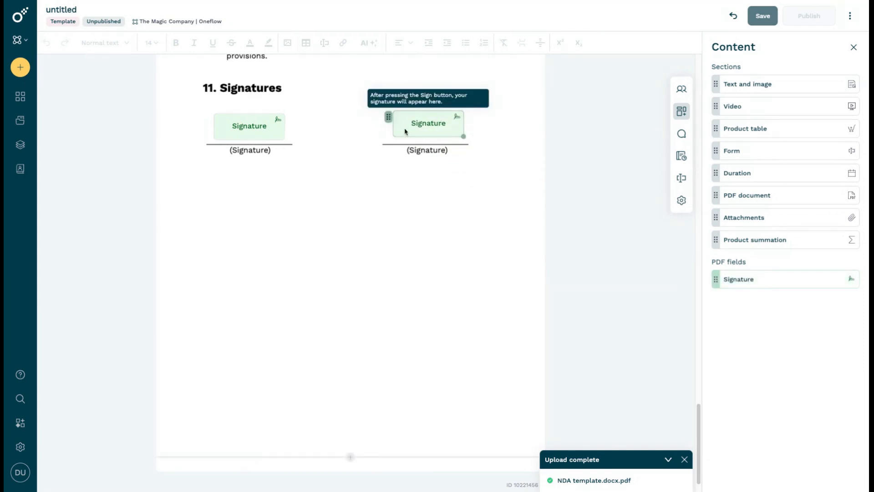
Check the participant assignment options of both signature fields, leaving them unassigned in the template
click(263, 121)
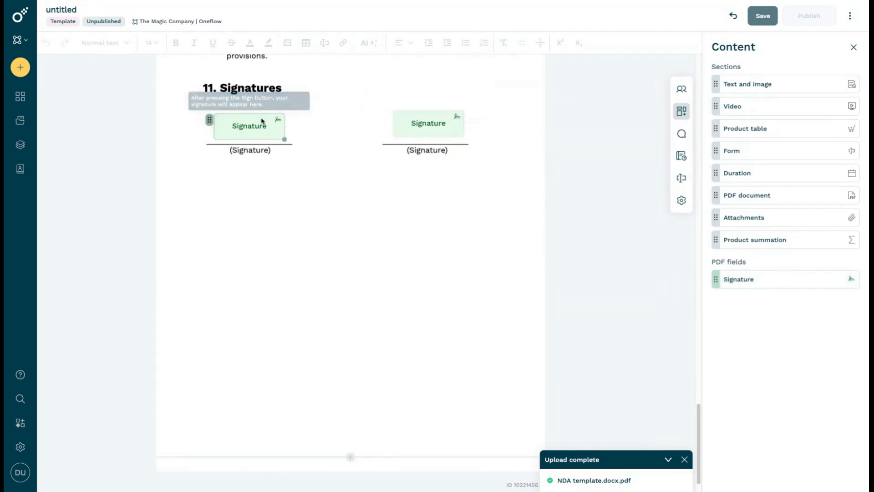
click(263, 103)
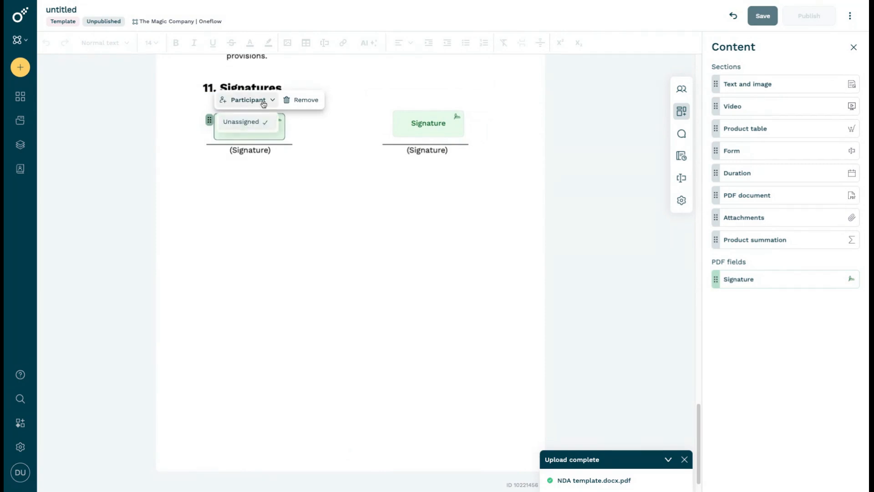
click(264, 102)
click(320, 135)
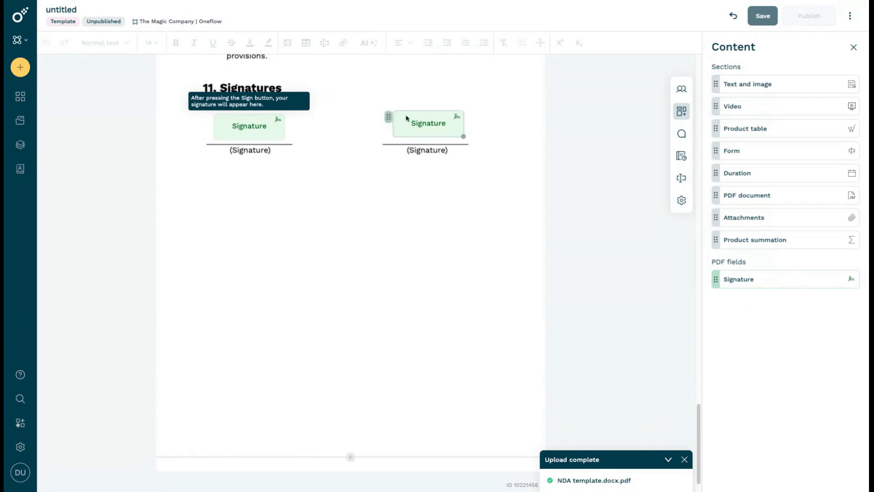
click(448, 123)
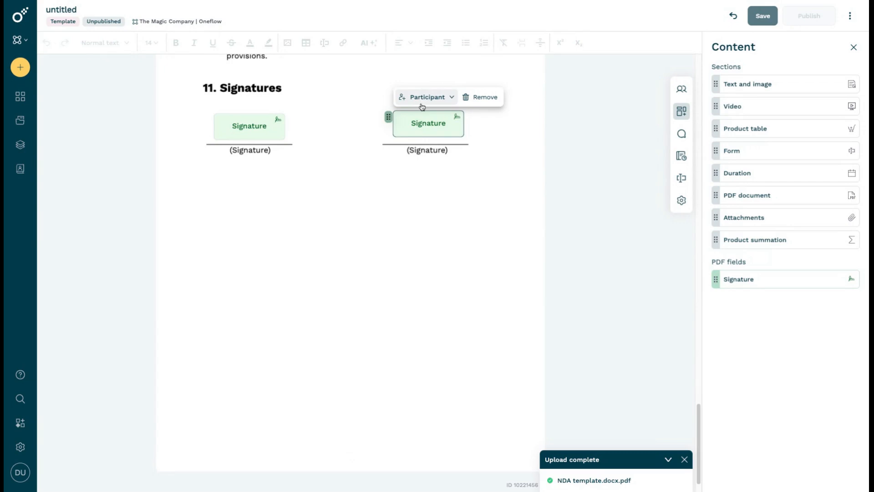
click(401, 142)
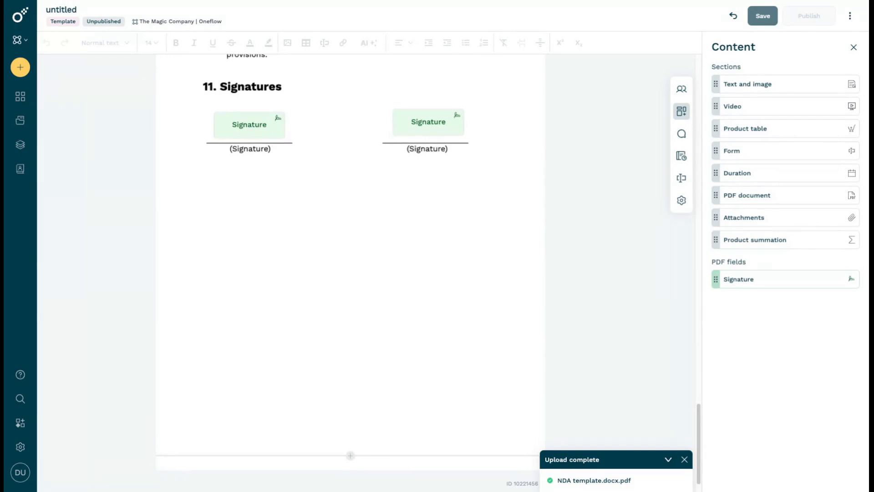
Save the template with its signature fields and publish it to the workspace
scroll(560, 131, up, 10)
scroll(560, 131, up, 10)
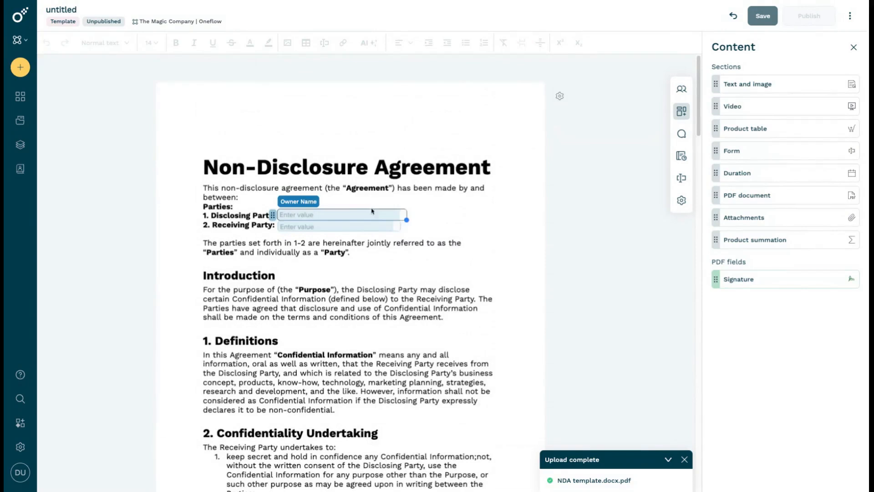
click(763, 15)
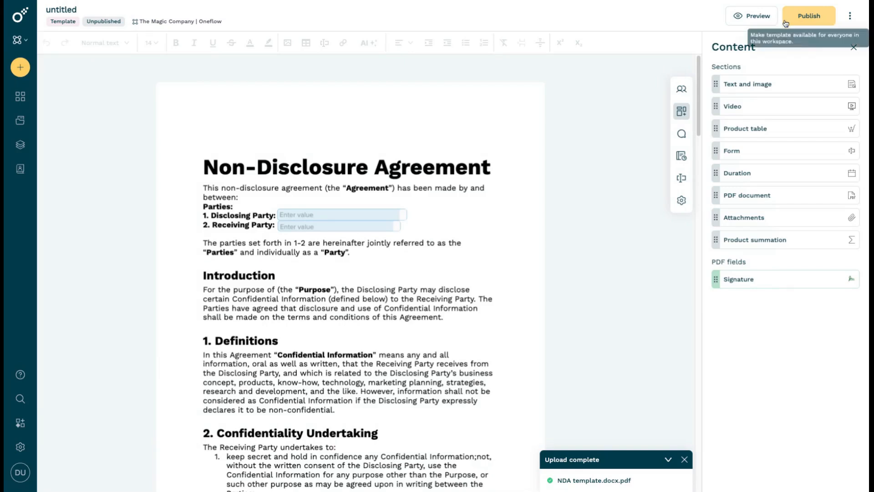
click(815, 22)
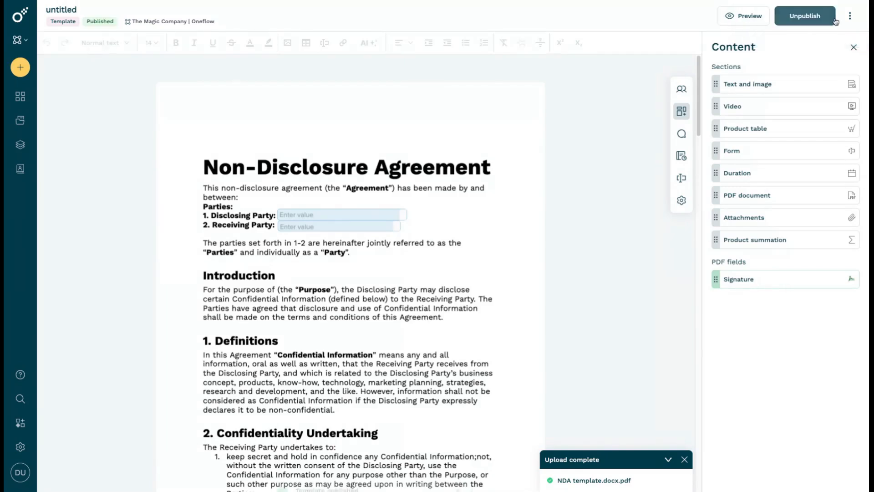
Use the published template to create a document, keeping the name "untitled"
click(850, 16)
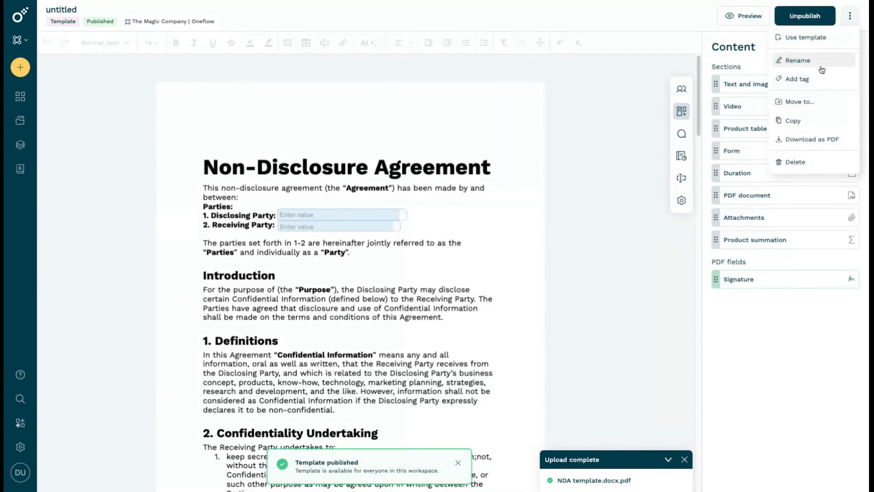
click(818, 39)
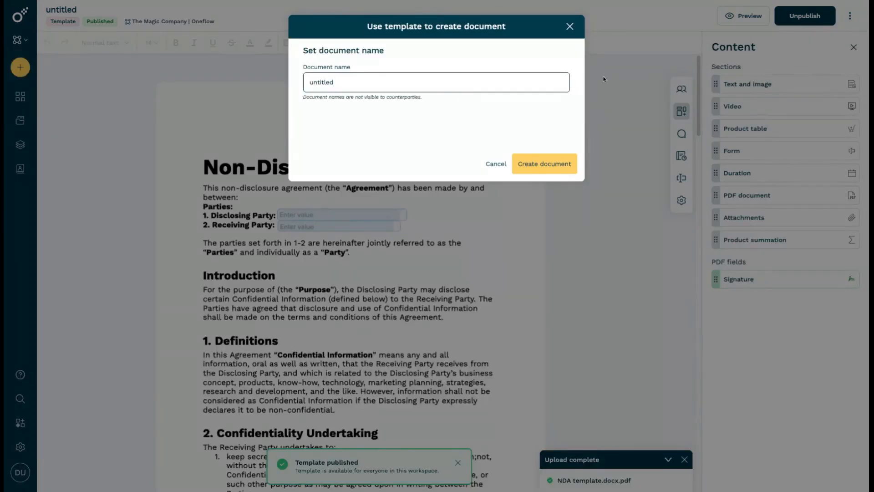
click(549, 162)
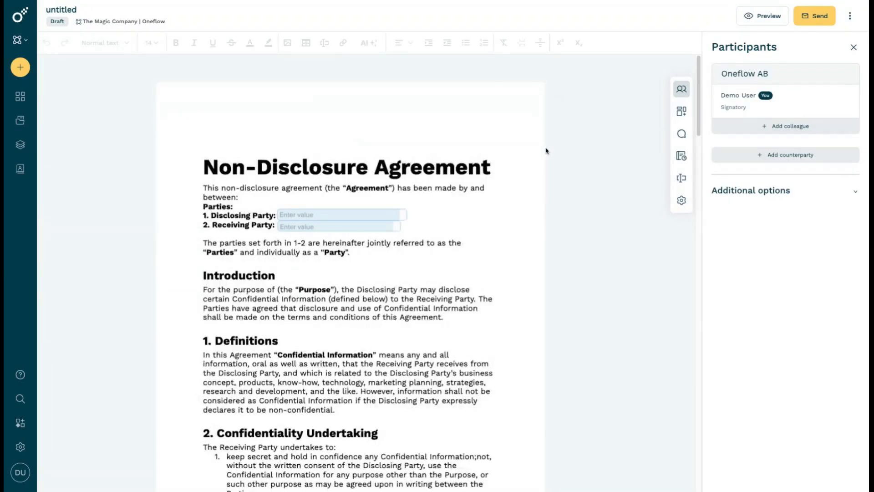
Start adding a counterparty and fill in its details from the Test Company contact, searching the address book for "test"
click(753, 154)
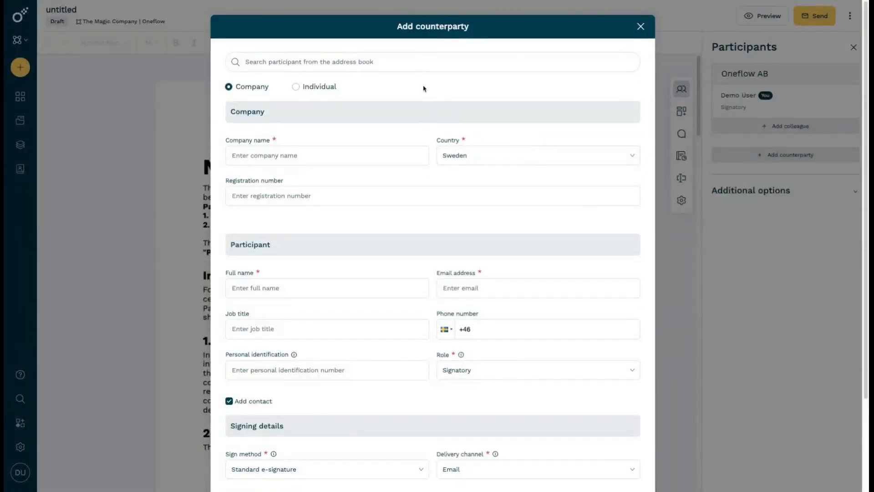
text(test)
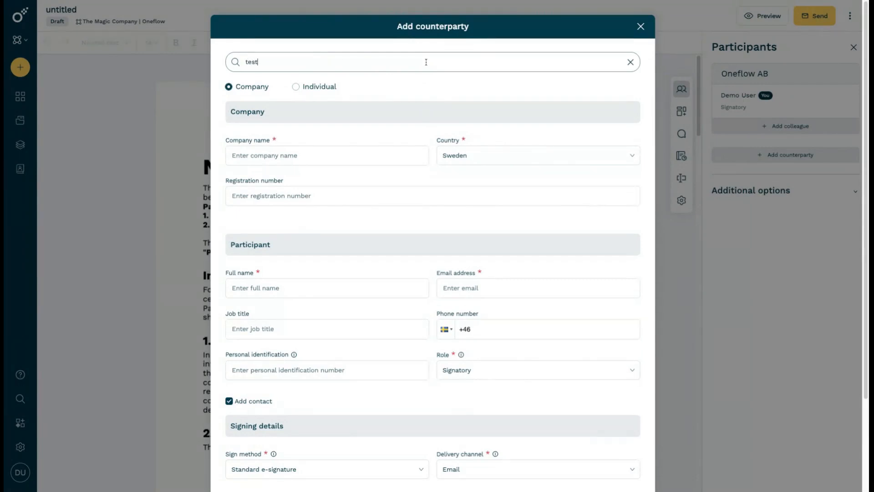
click(401, 97)
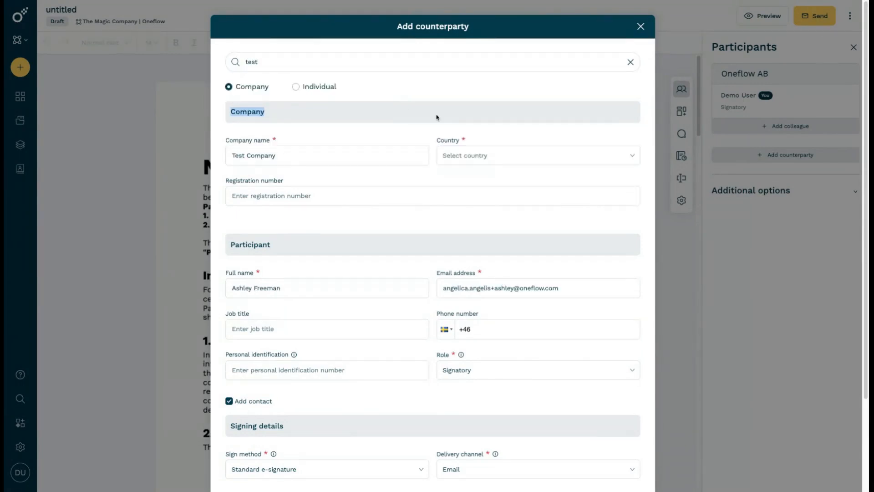
Set the counterparty's country to Sweden and add it to the document as a signatory
click(490, 154)
text(sa)
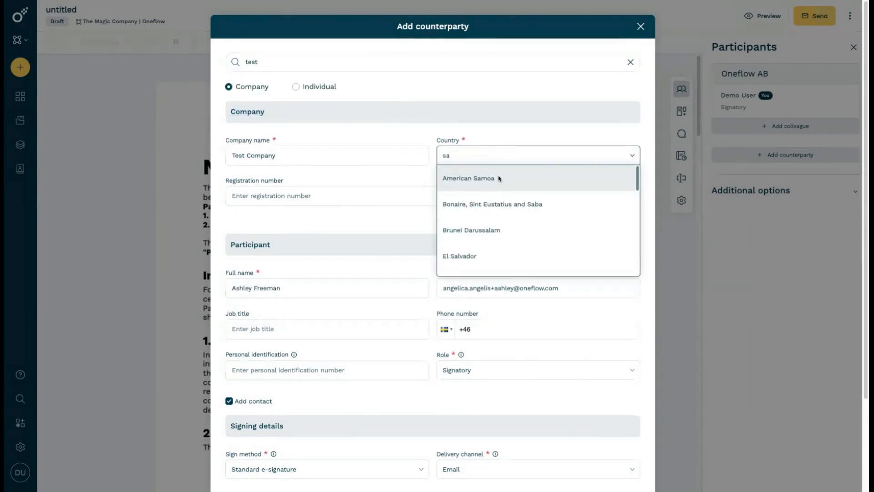
key(BackSpace)
text(wed)
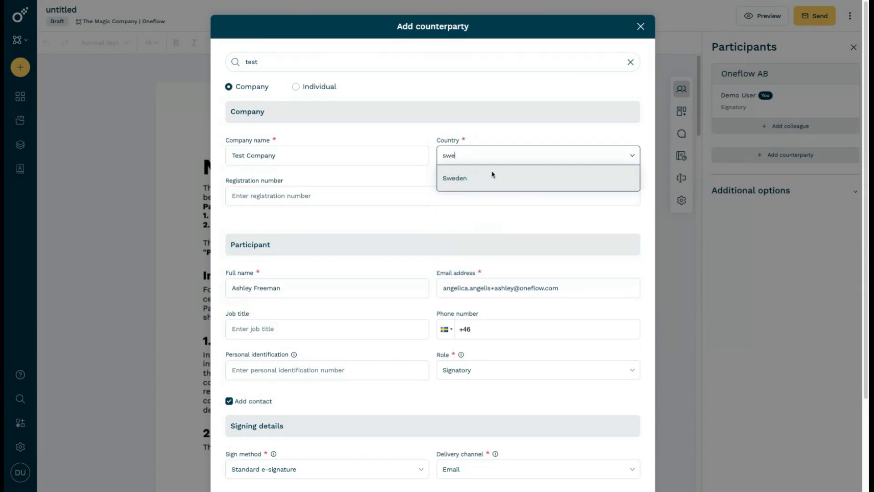
click(487, 177)
scroll(543, 252, down, 3)
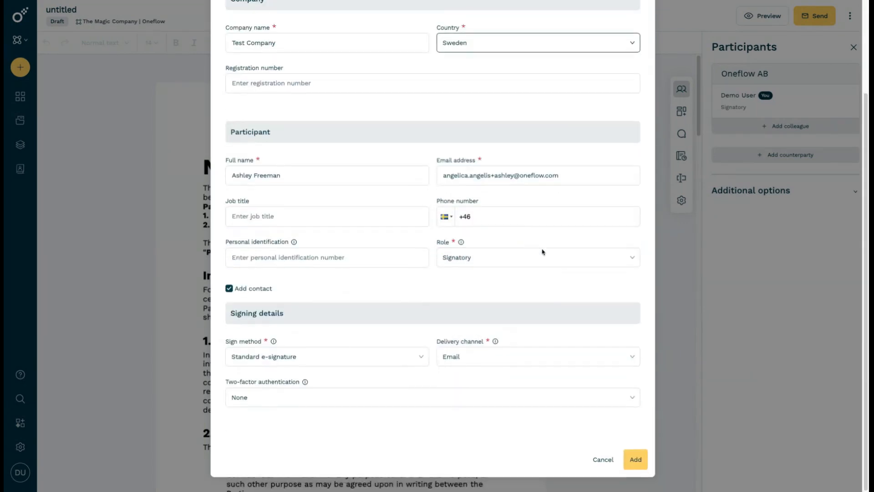
click(635, 460)
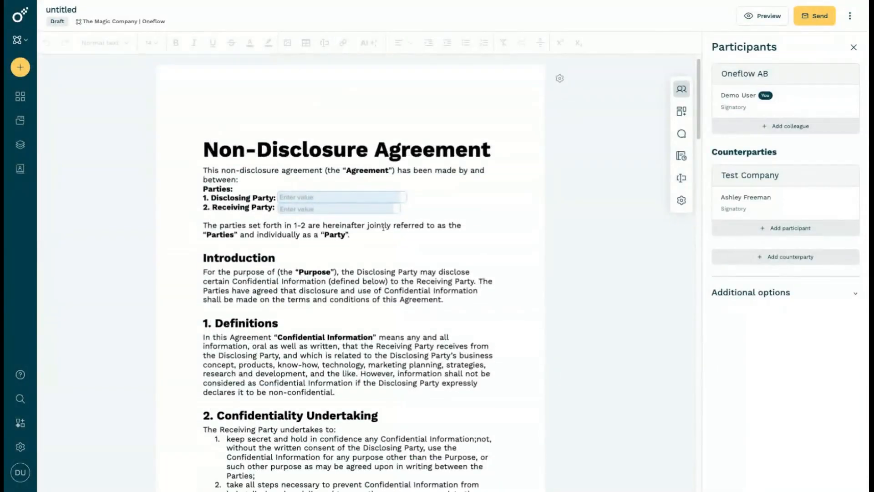
Fill the Owner Name field with "Demo" and the Counterparty Name field with the counterparty's first name
click(368, 197)
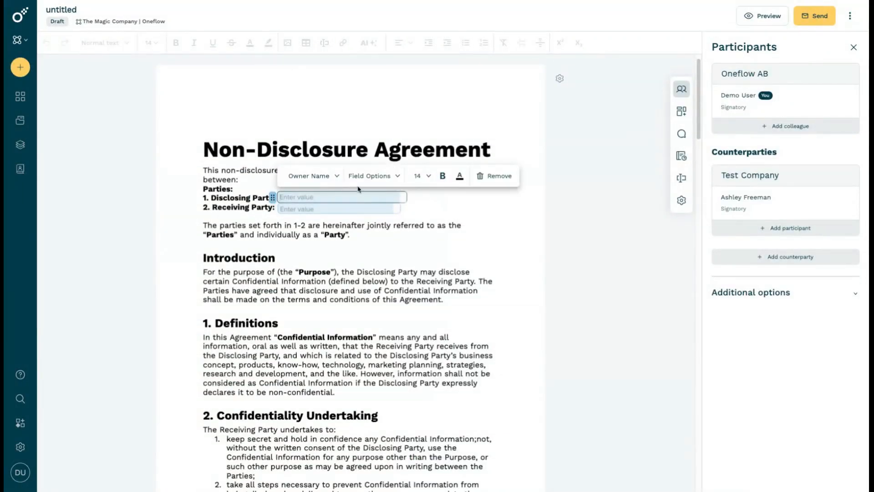
text(Demo)
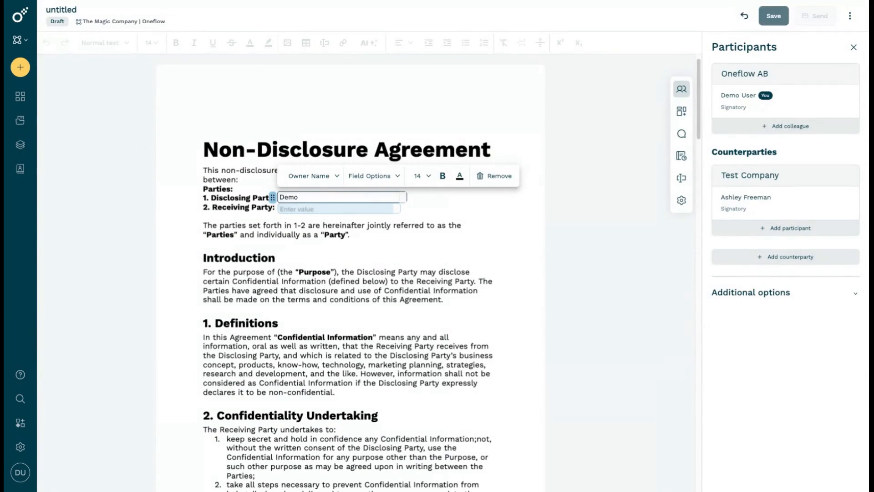
click(346, 208)
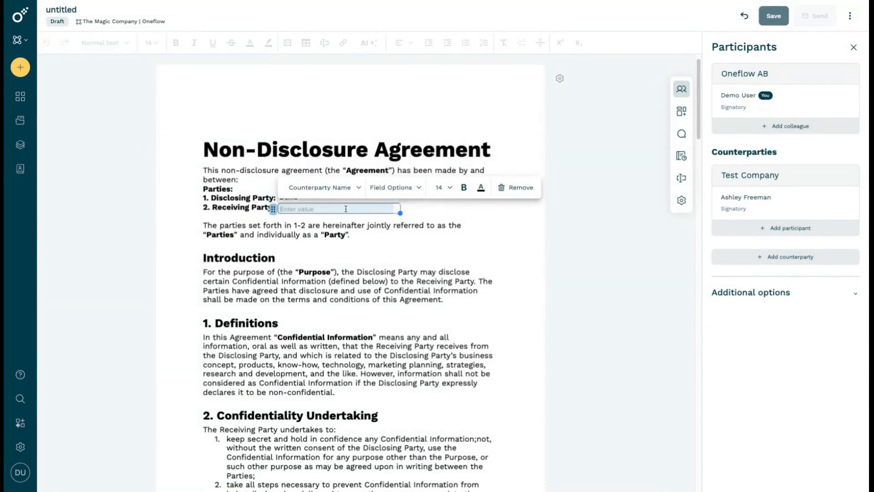
text(Ashley)
click(363, 225)
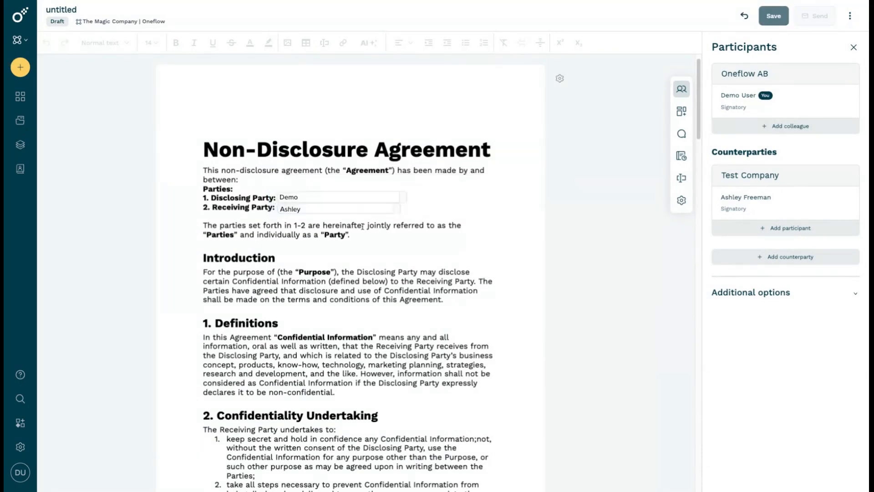
Assign the first signature field to Demo User and the second to the Test Company signatory
scroll(363, 225, down, 20)
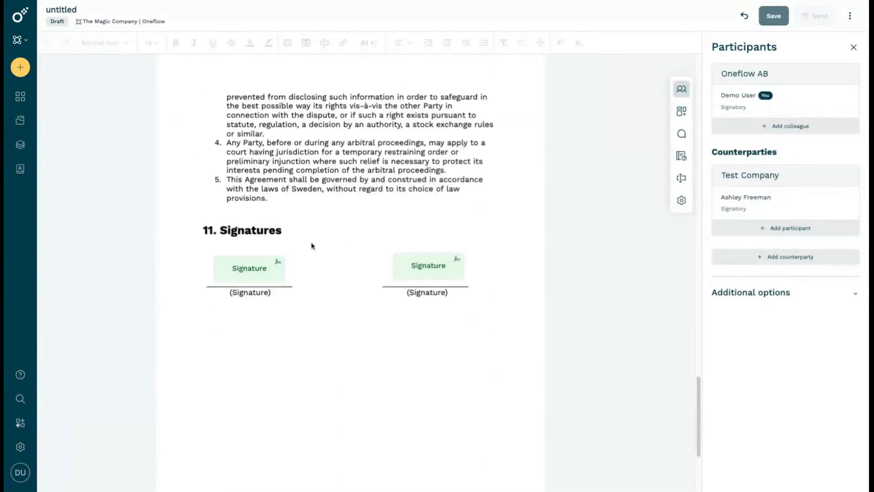
click(229, 268)
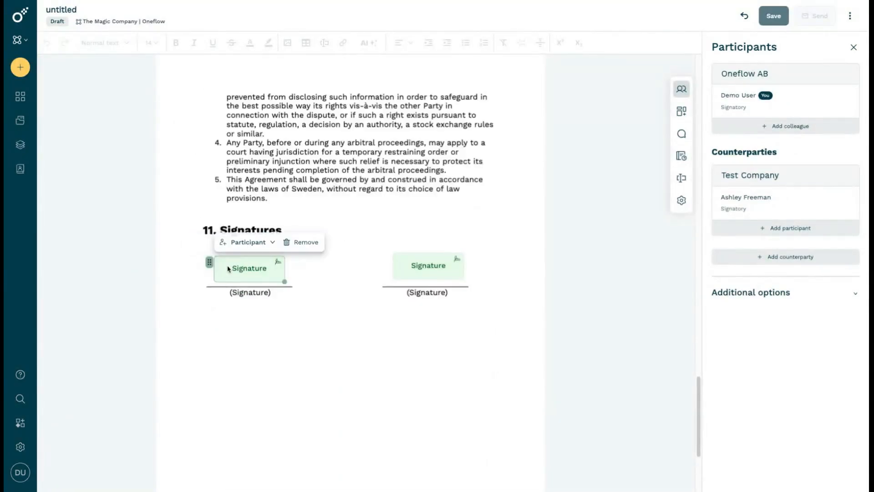
click(244, 247)
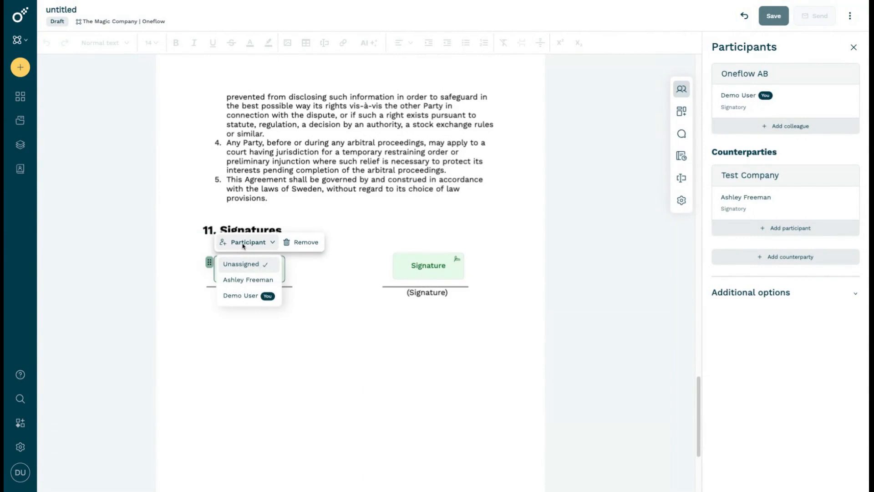
click(240, 296)
click(428, 266)
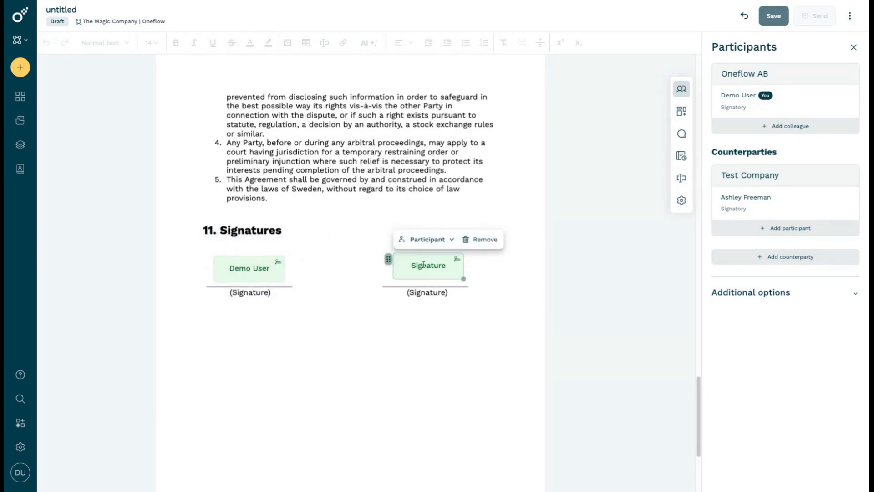
click(430, 240)
click(427, 277)
Save the document and send it to the counterparty using the "Employment agreement to sign" message template
click(773, 26)
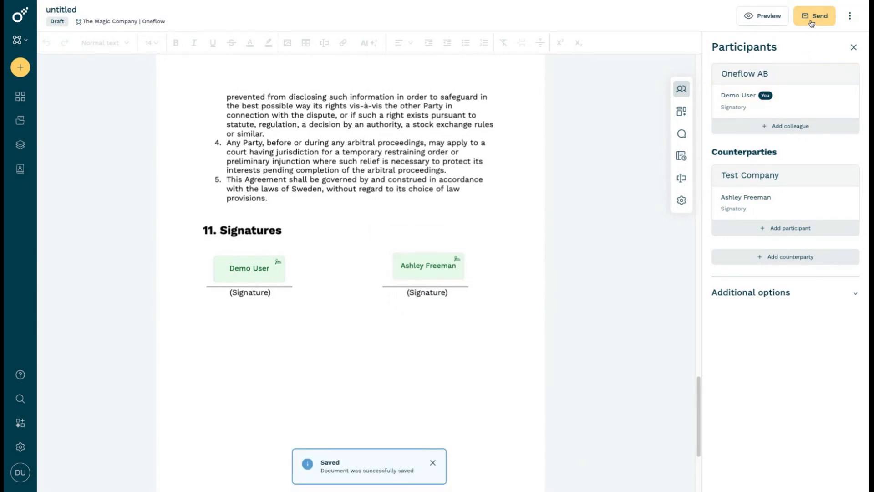
click(812, 23)
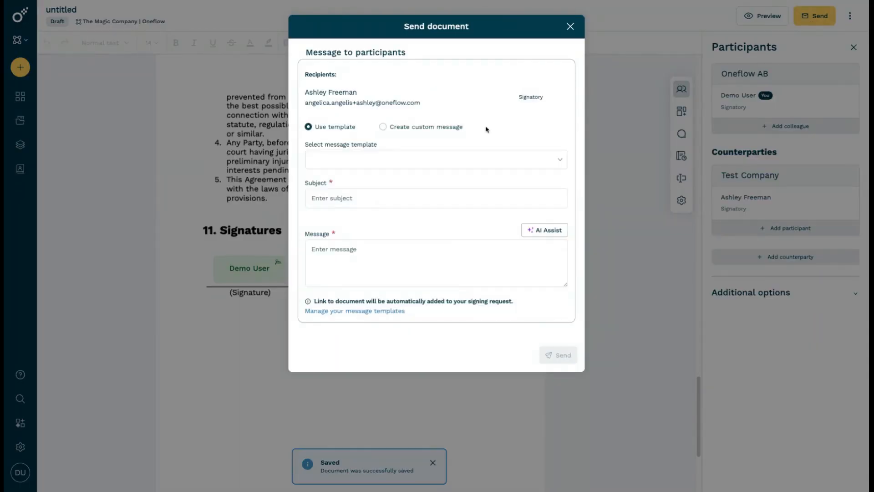
click(470, 157)
click(416, 195)
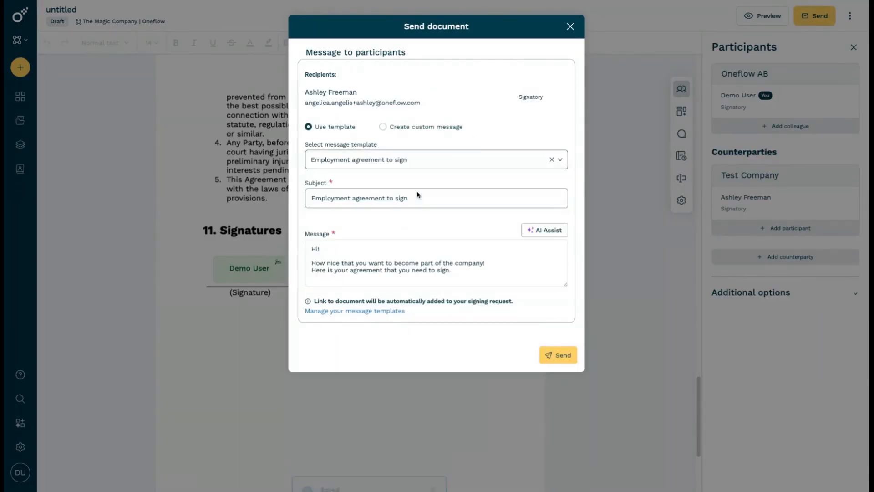
click(557, 355)
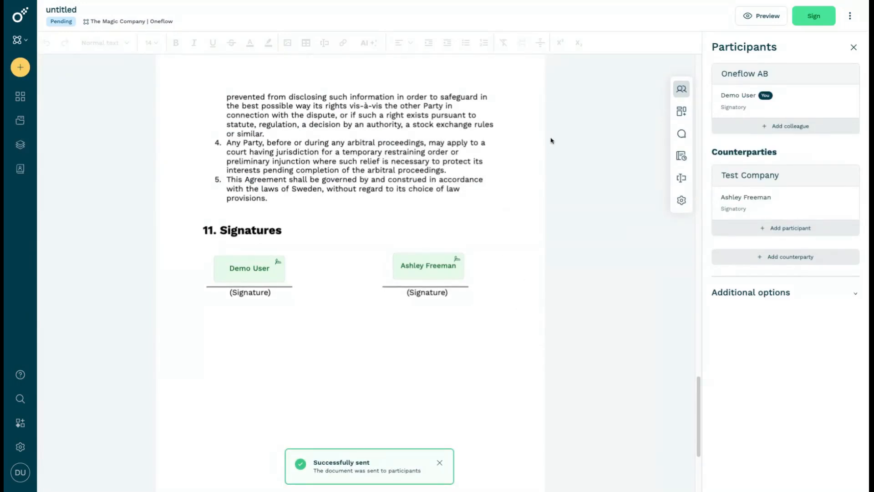
Sign the sent document as Demo User on behalf of Oneflow AB
click(811, 22)
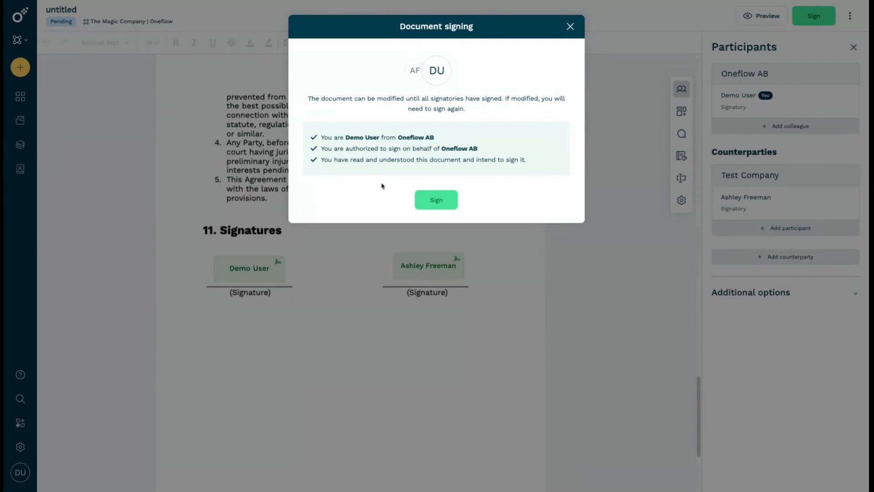
click(424, 199)
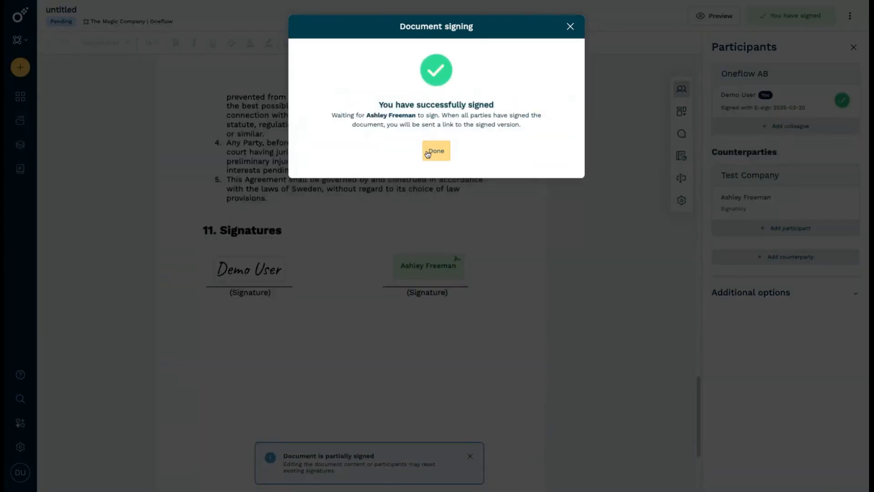
click(430, 152)
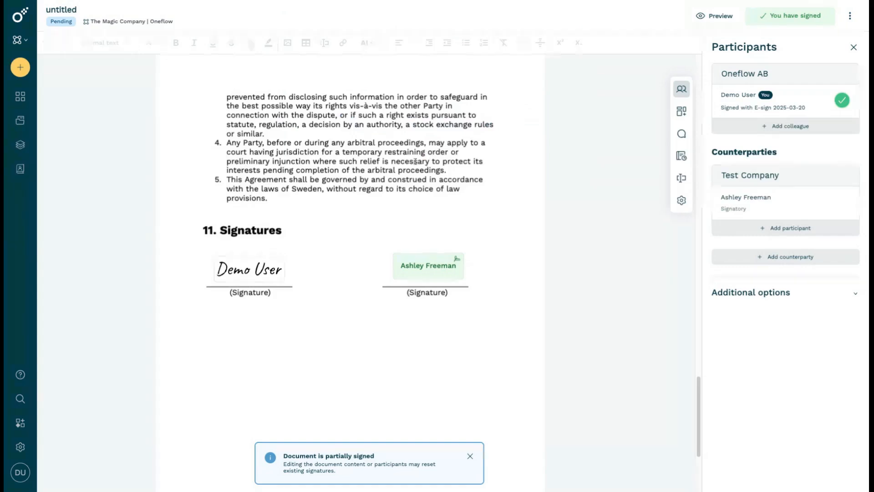
mouse_move(234, 273)
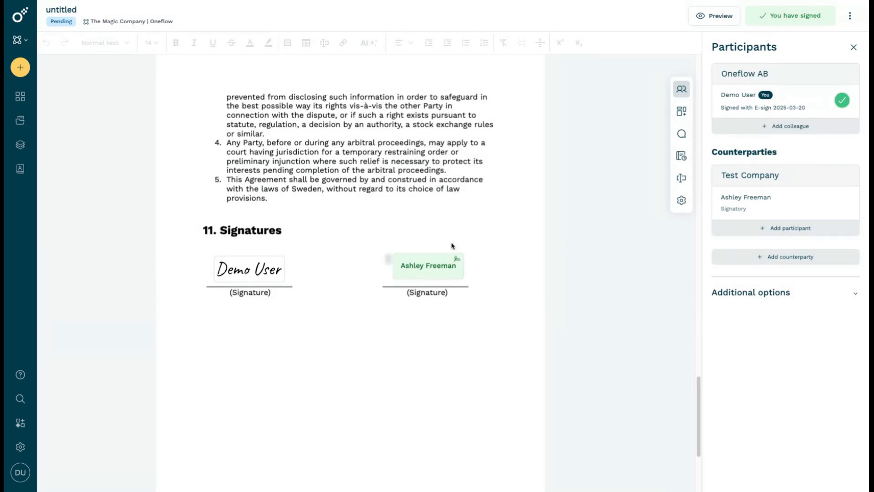
Review the sign methods available for the Test Company signatory, leaving the participant's details without saving changes
click(753, 199)
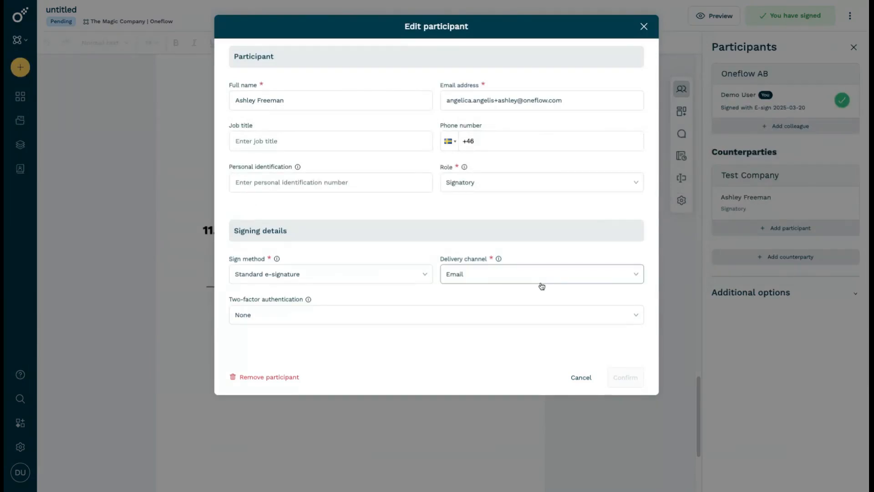
click(373, 273)
scroll(353, 333, down, 1)
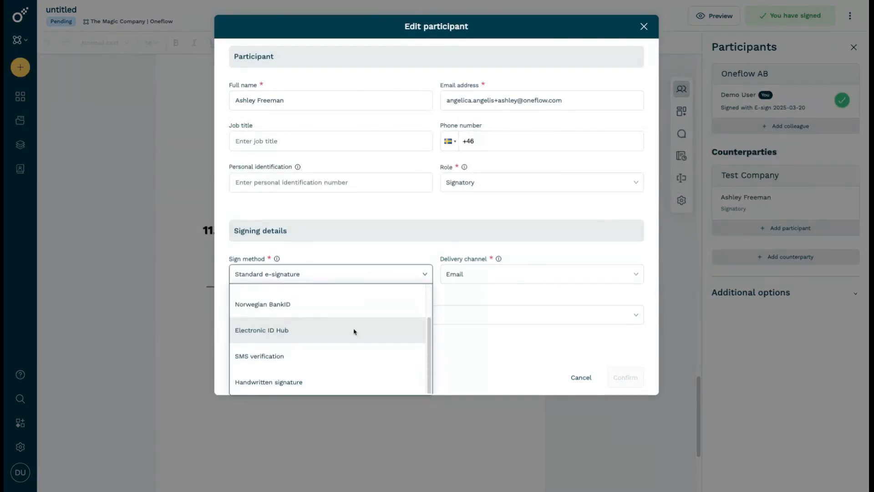
click(581, 378)
click(581, 378)
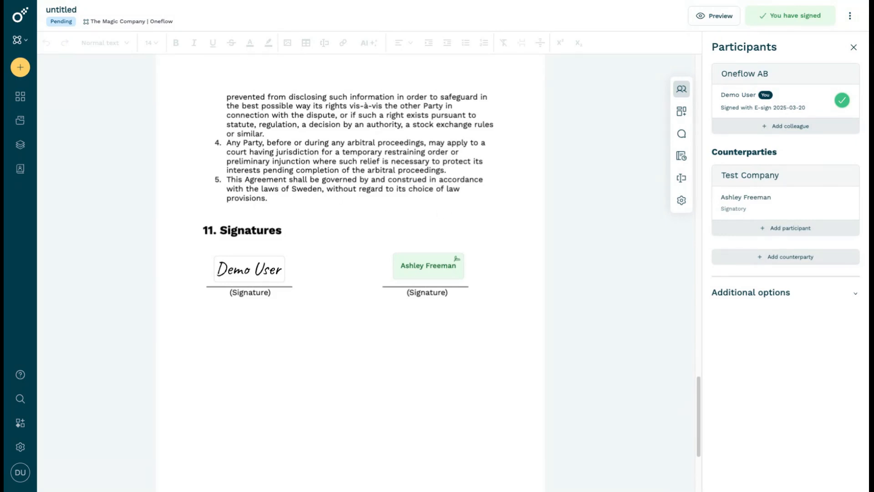
Return to the dashboard and create a new document from the Magic Template
click(20, 20)
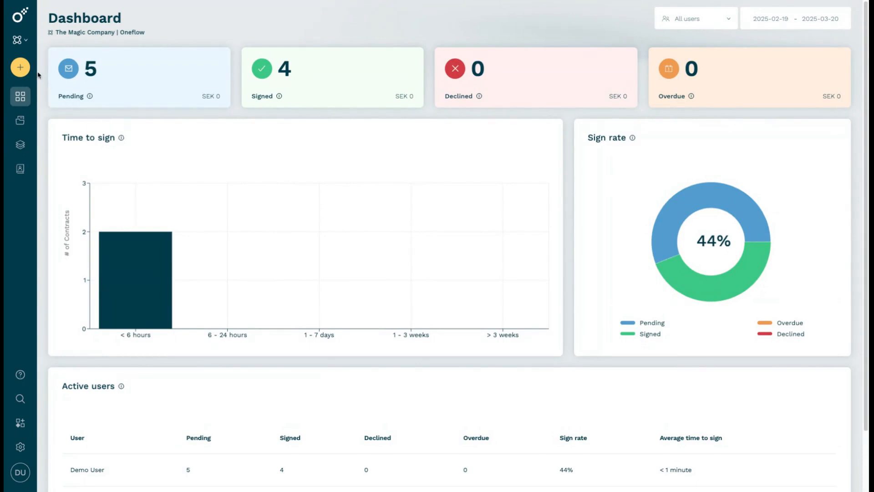
click(21, 69)
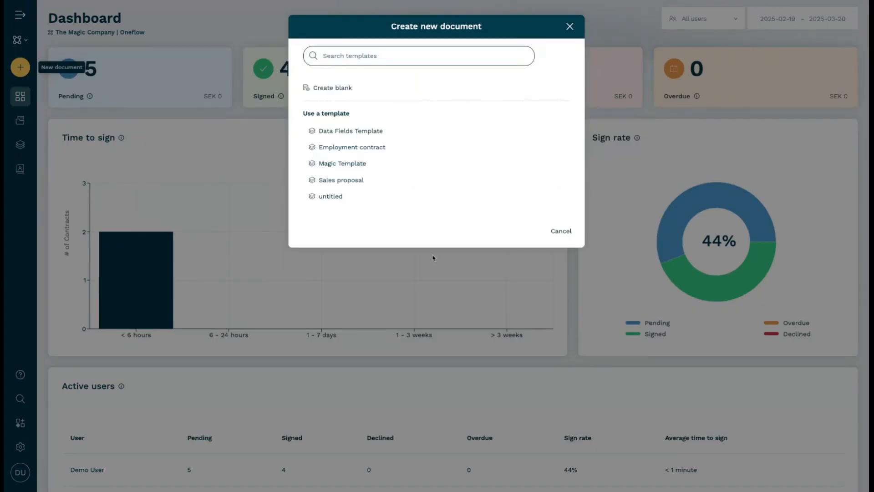
click(353, 164)
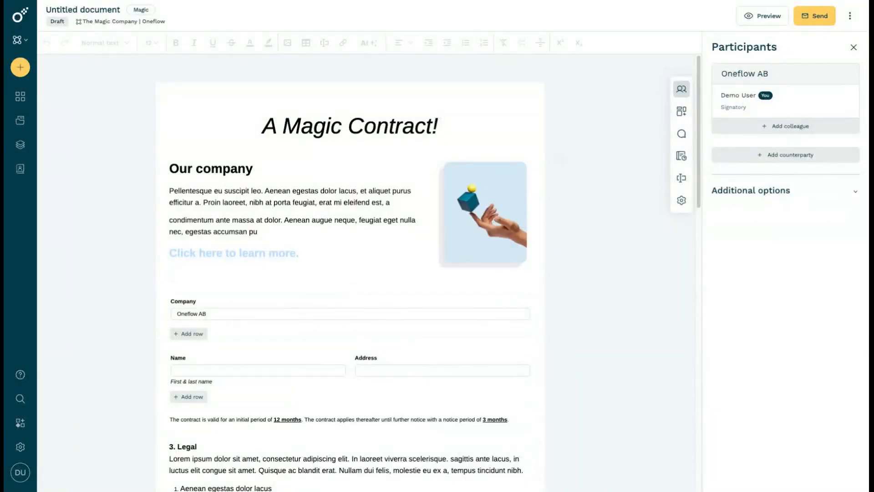
Add both available colleagues to Oneflow AB as signatories with standard e-signature
click(814, 127)
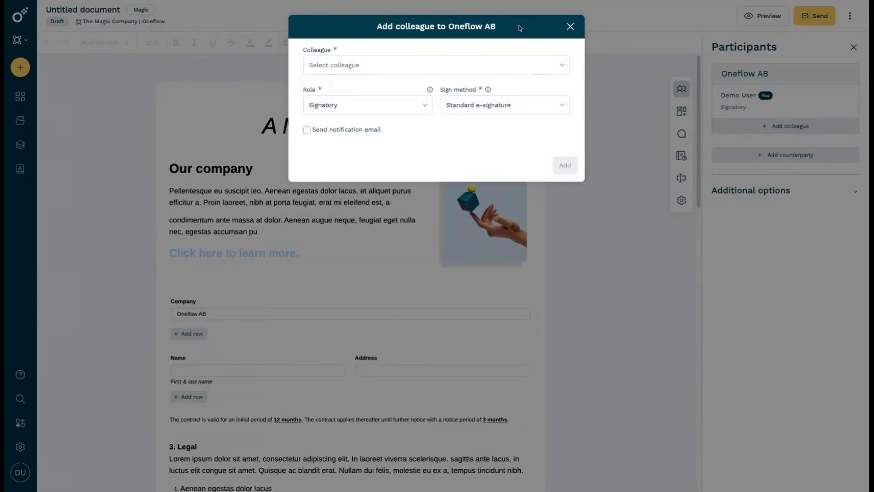
click(482, 65)
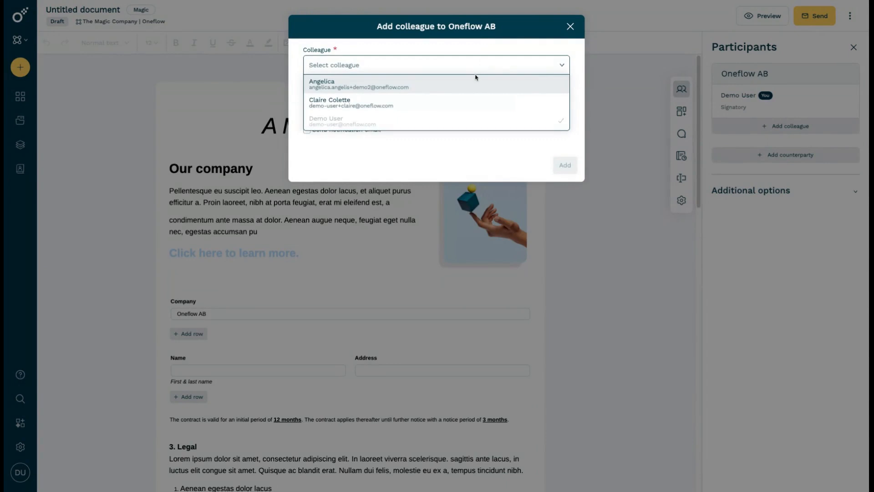
click(475, 87)
click(566, 165)
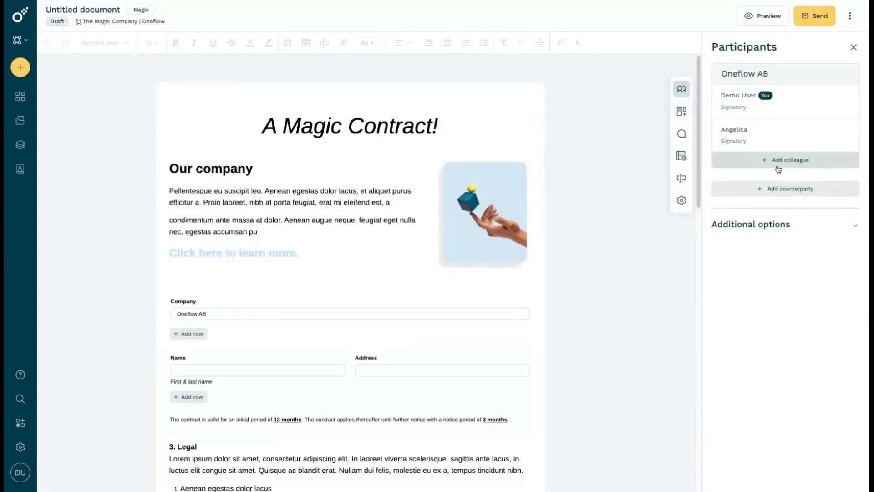
click(778, 166)
click(500, 65)
click(492, 101)
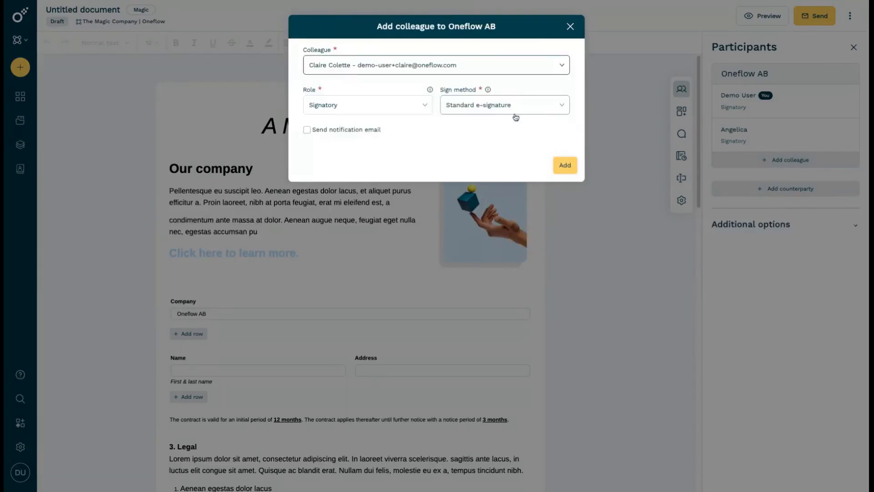
click(573, 168)
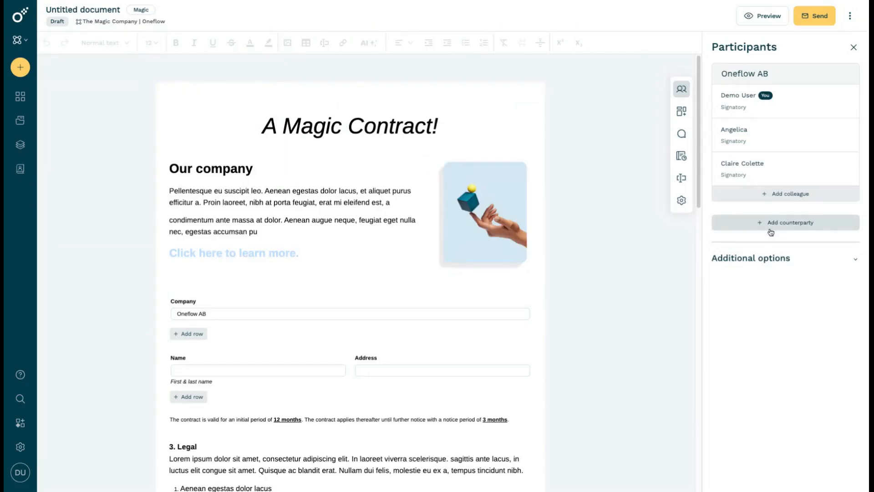
Add the Test Company contact as a signatory counterparty, searching the address book for "test" and setting the country to Sweden
click(767, 225)
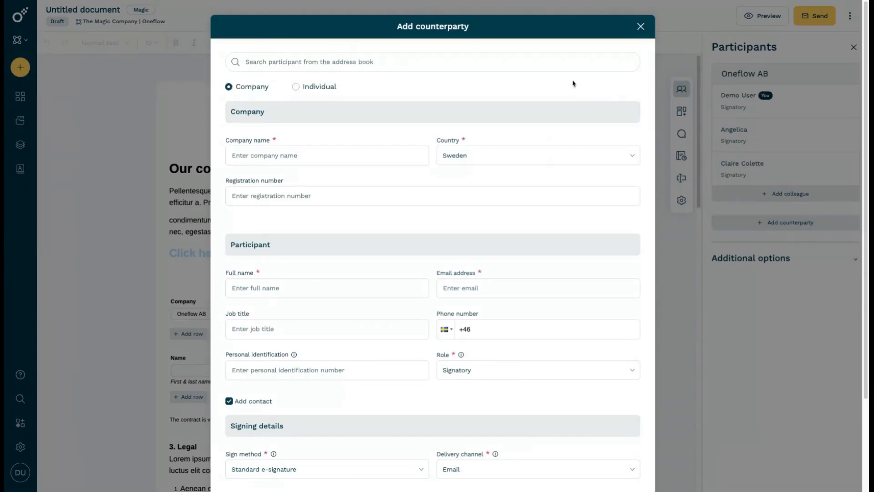
click(552, 64)
text(test)
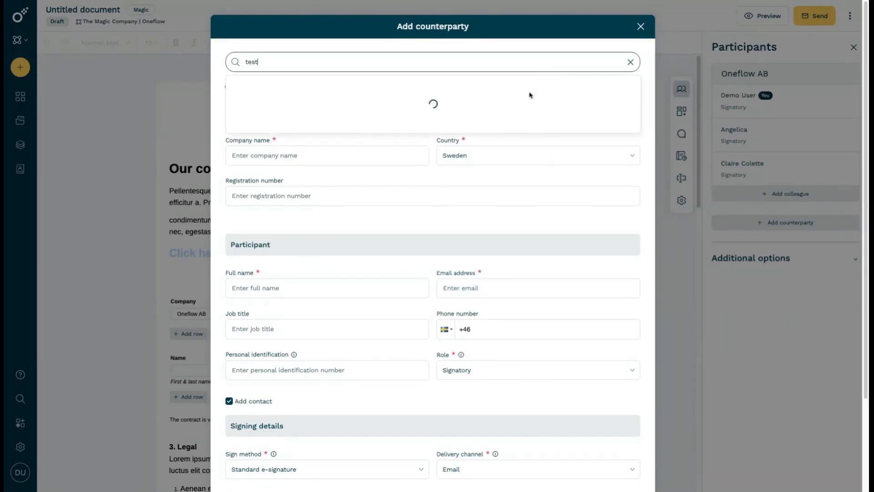
click(499, 100)
scroll(575, 288, down, 3)
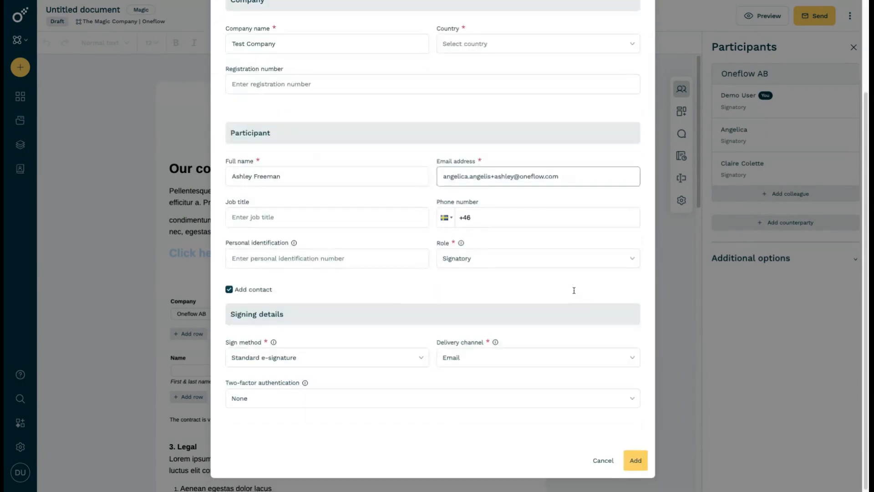
click(635, 459)
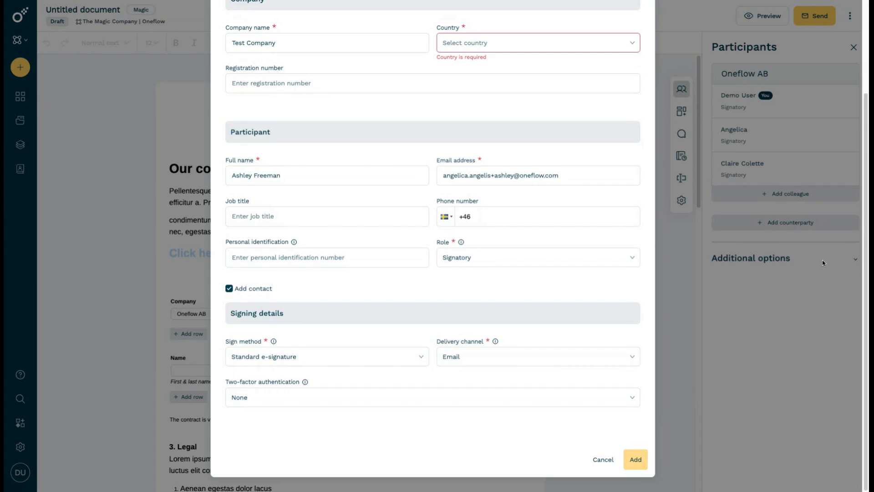
click(563, 51)
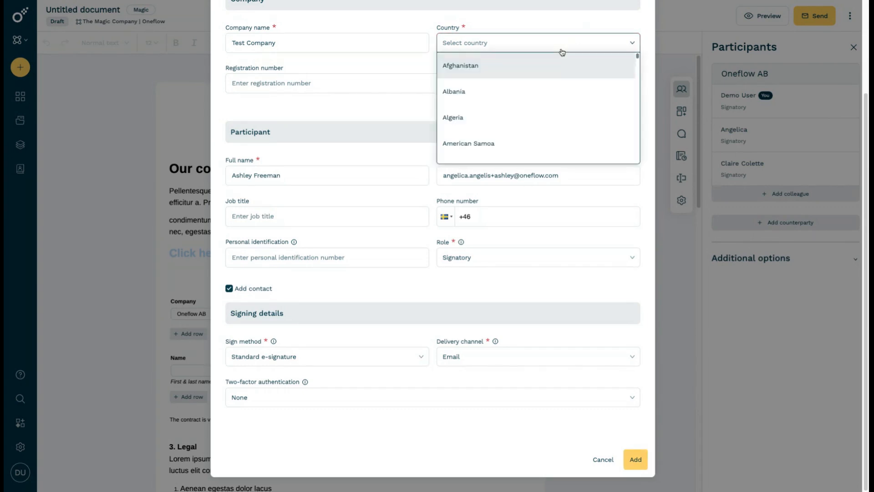
text(swe)
click(513, 68)
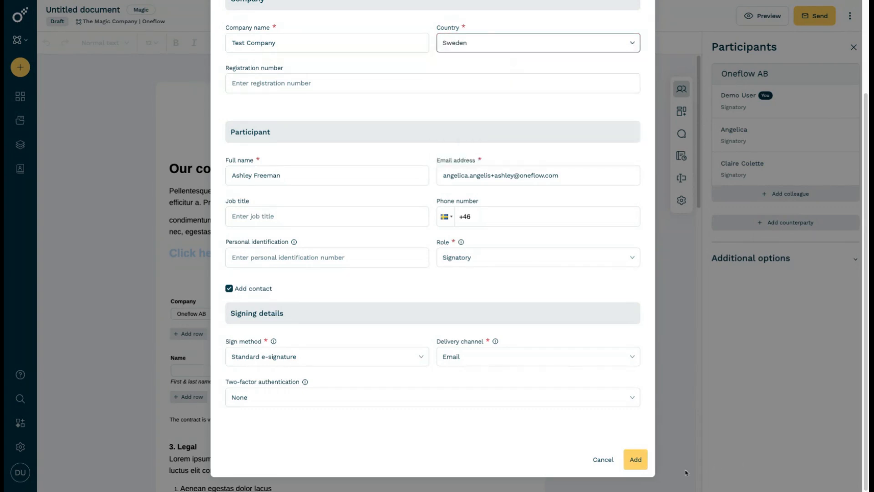
click(635, 459)
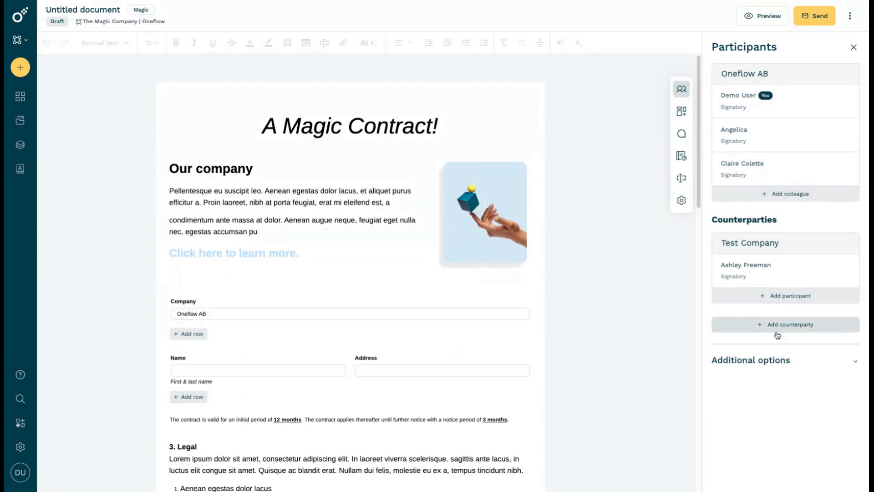
Add a second signatory counterparty from the contact of the company Test, searching the address book for "test"
click(775, 330)
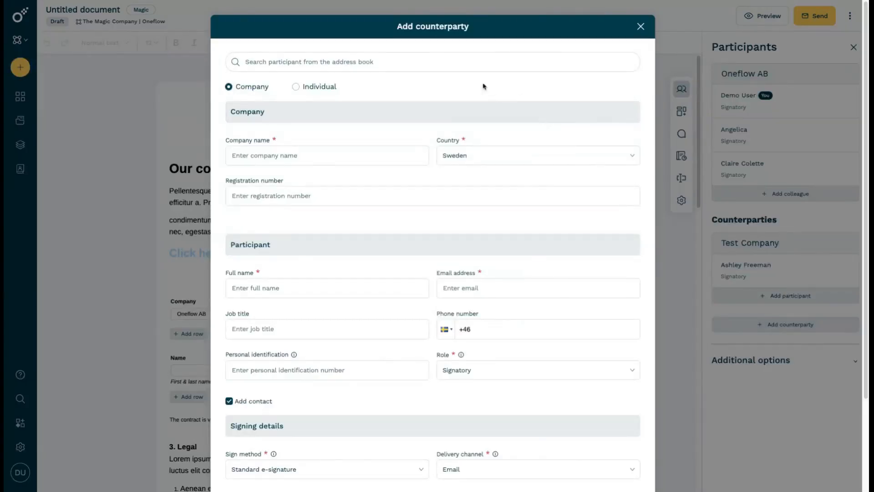
click(462, 67)
text(test)
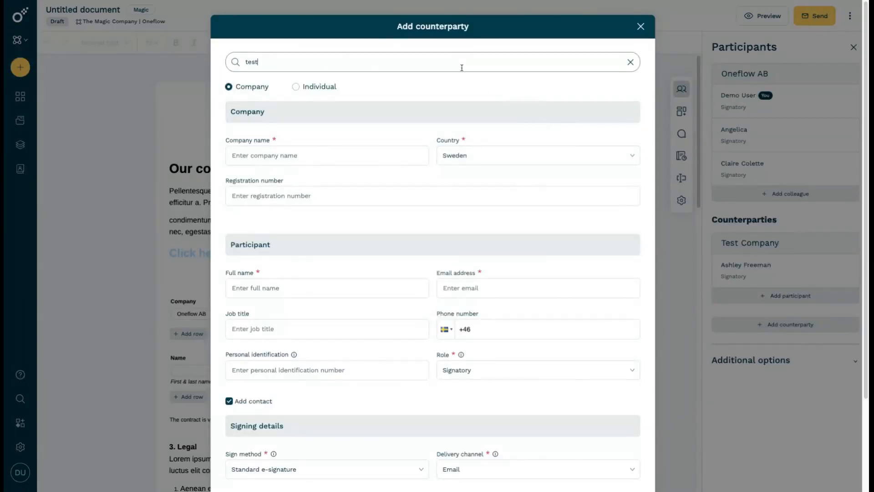
click(428, 143)
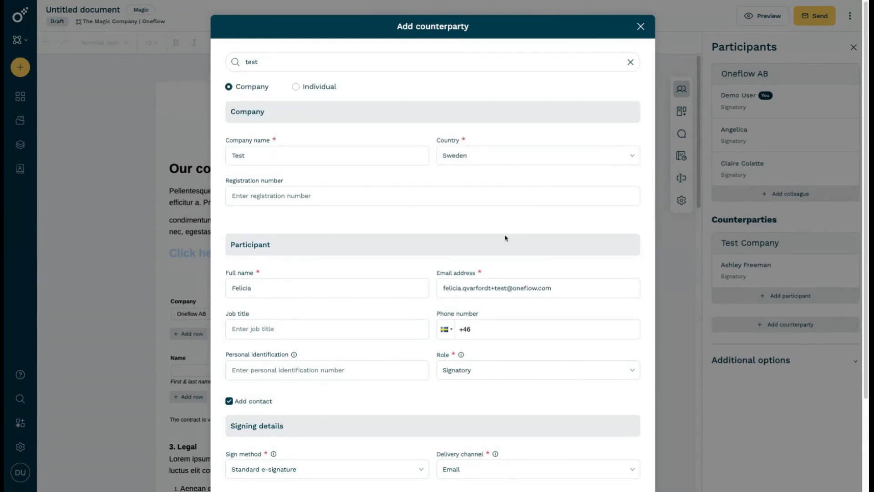
scroll(513, 262, down, 3)
click(636, 460)
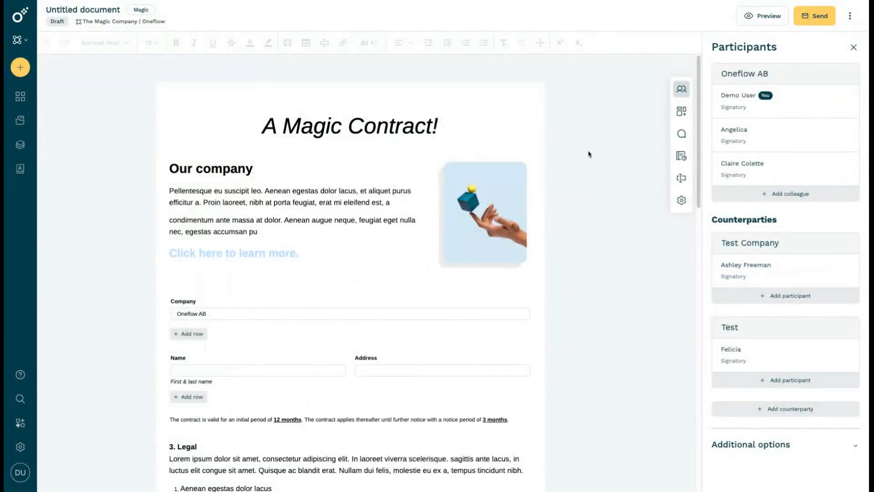
Enable the signing order in the additional participant options and check the order assigned to each signatory
click(762, 451)
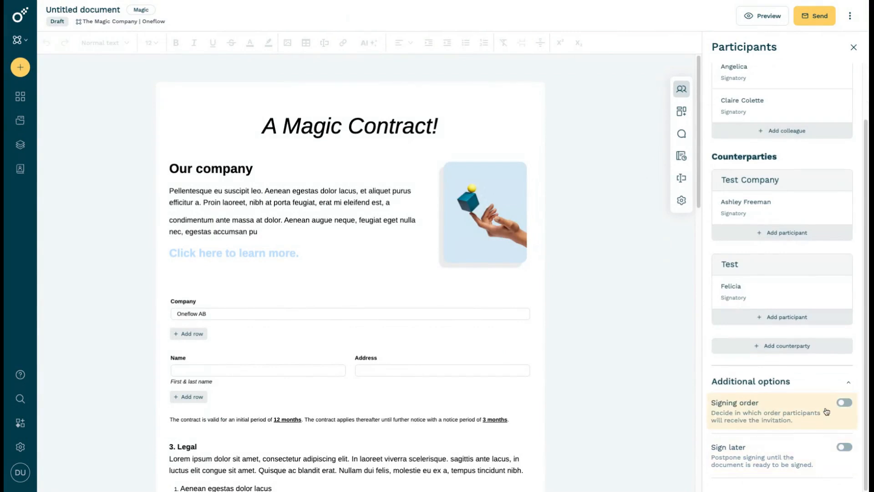
click(844, 403)
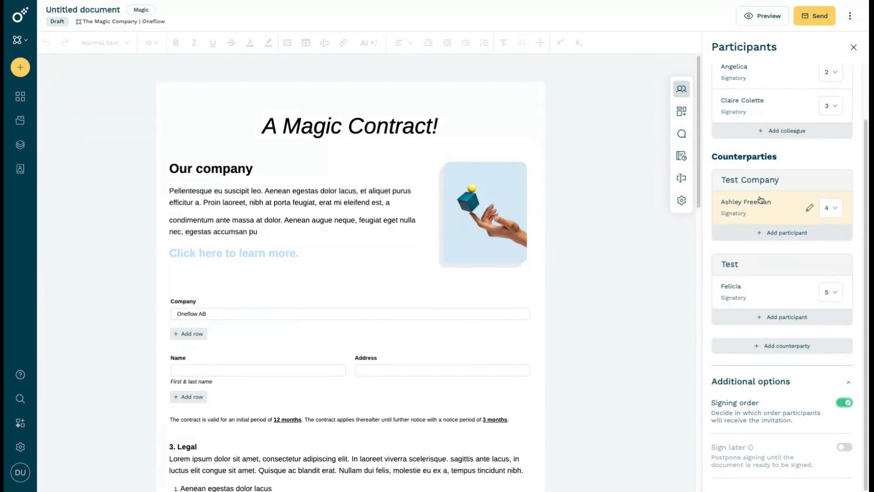
scroll(783, 148, up, 3)
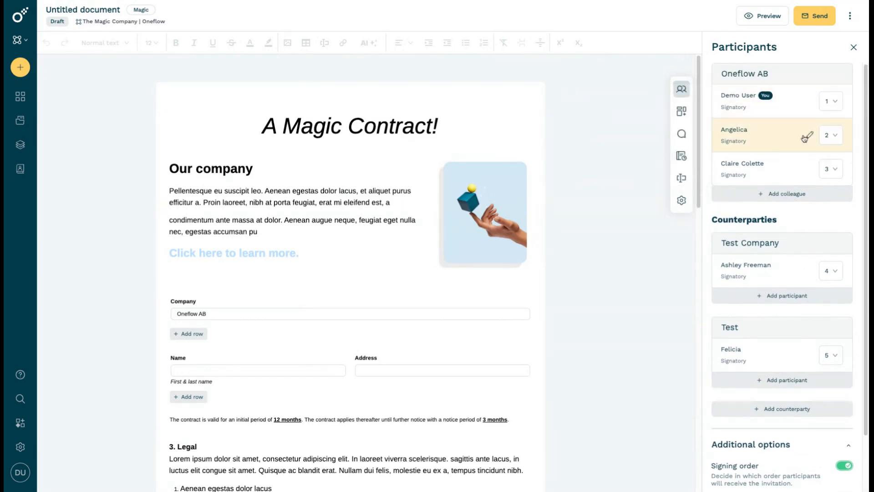
mouse_move(777, 92)
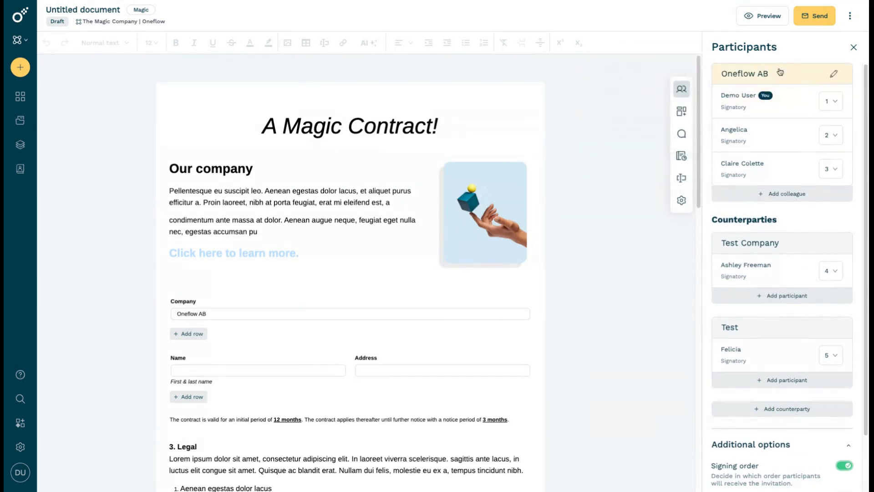
Send the document to all participants using the message template "Employment agreement to sign"
click(823, 20)
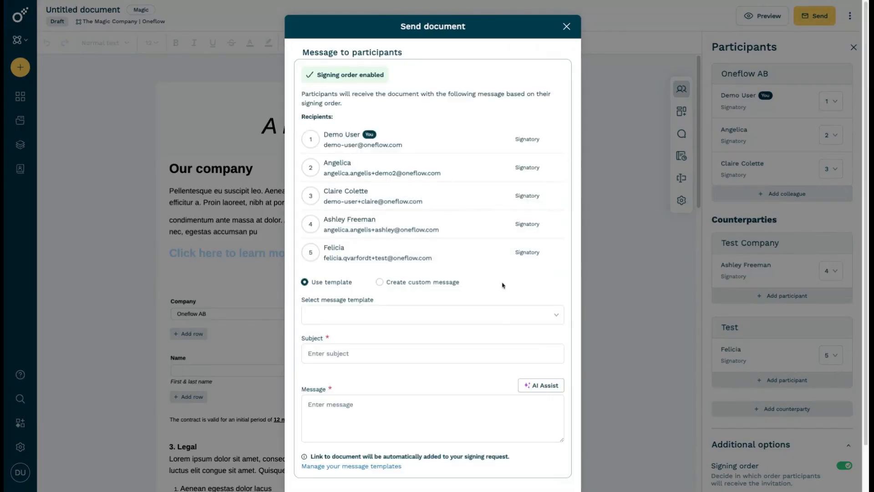
click(503, 320)
click(432, 357)
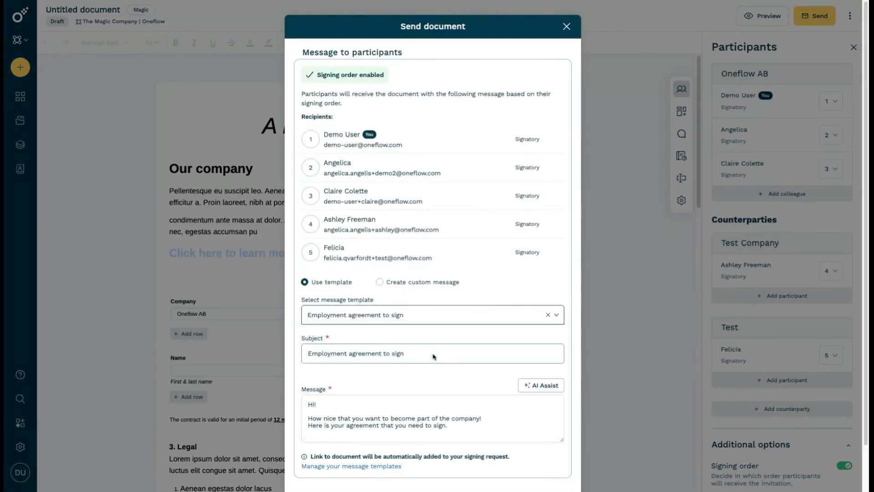
scroll(434, 356, down, 2)
click(567, 459)
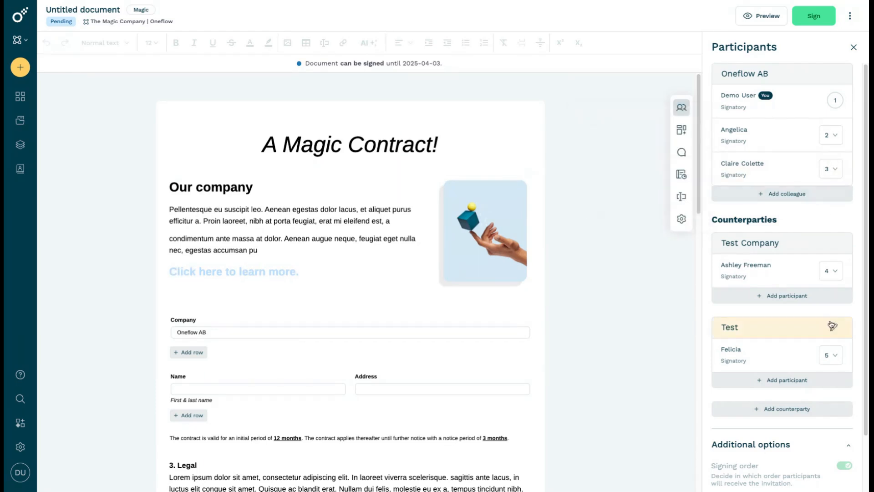
Change the signing order on the pending document: 5 for the first added Oneflow AB colleague and 2 for the Test signatory
mouse_move(833, 353)
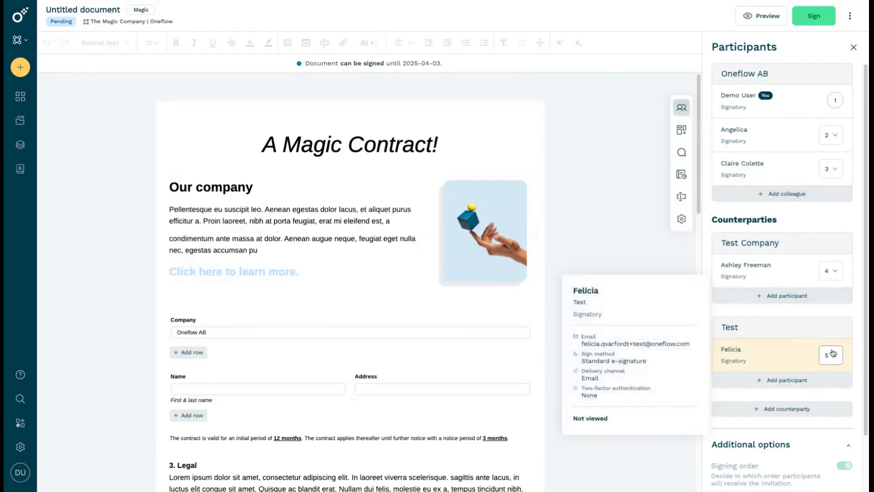
mouse_move(837, 140)
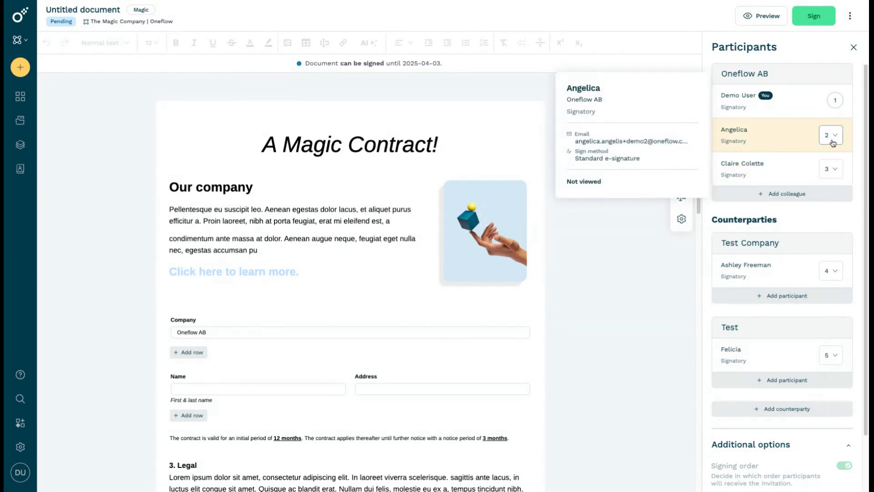
click(832, 142)
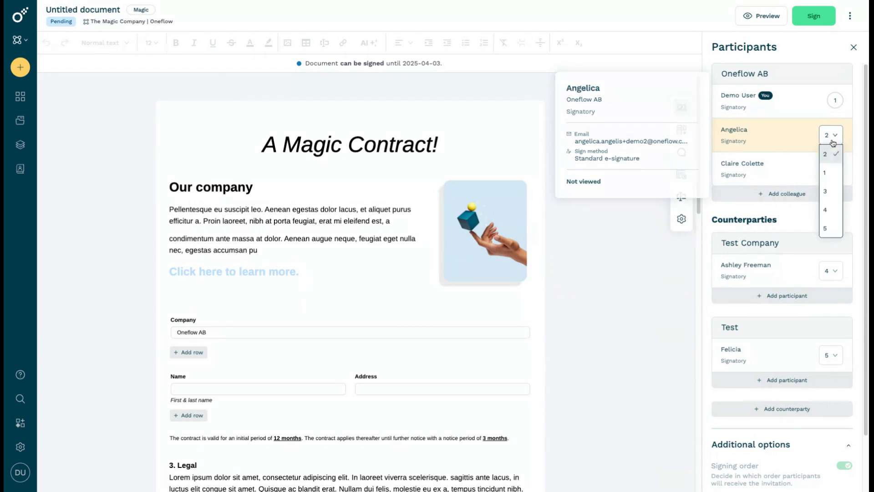
click(834, 230)
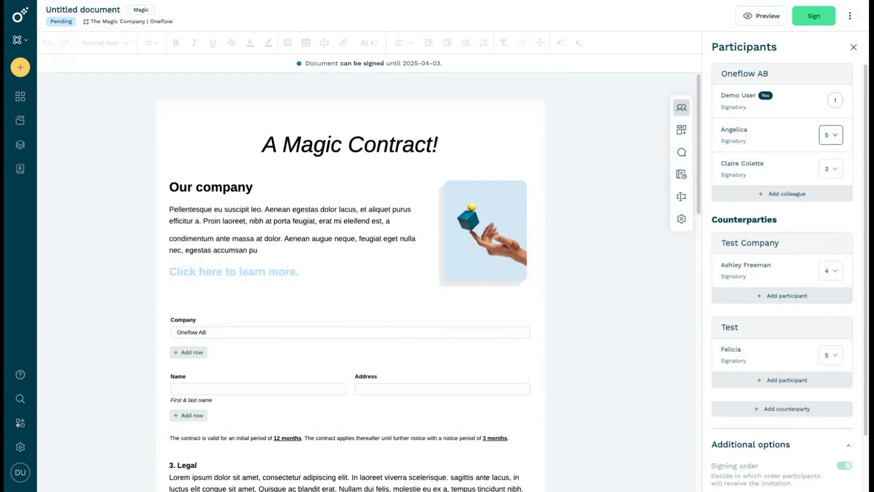
click(839, 363)
click(833, 411)
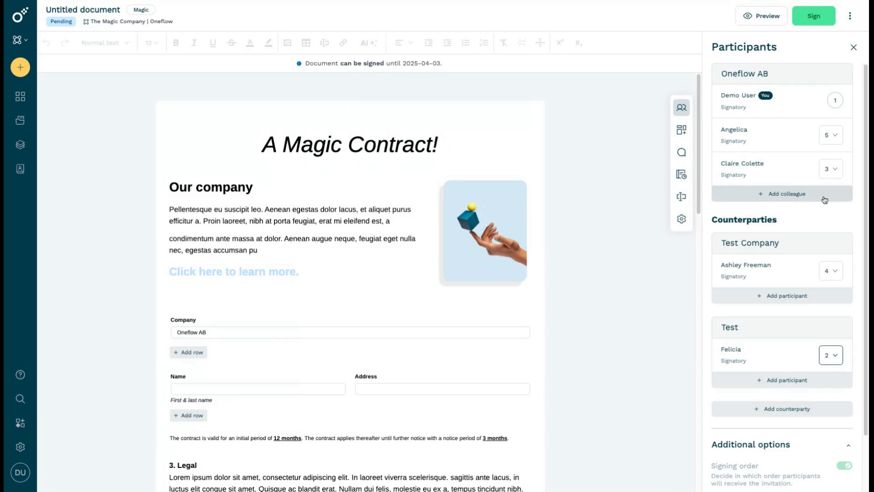
Set the first added Oneflow AB colleague's signing order to 1
click(833, 141)
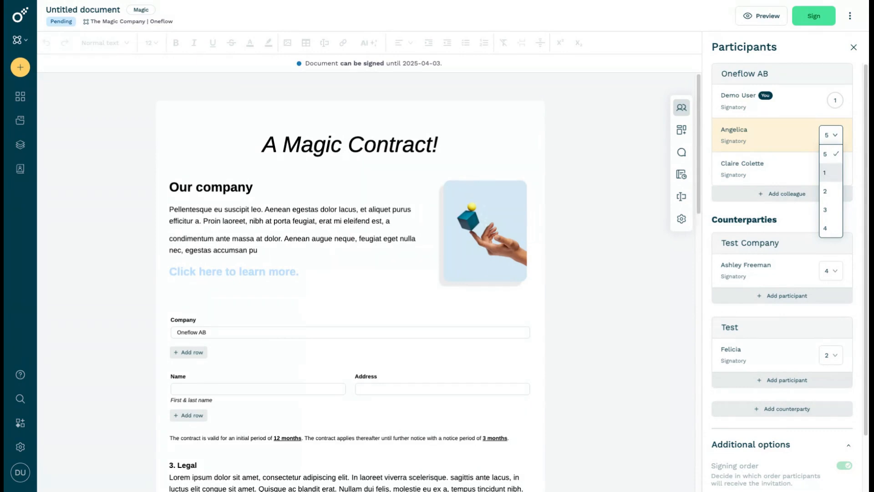
click(831, 172)
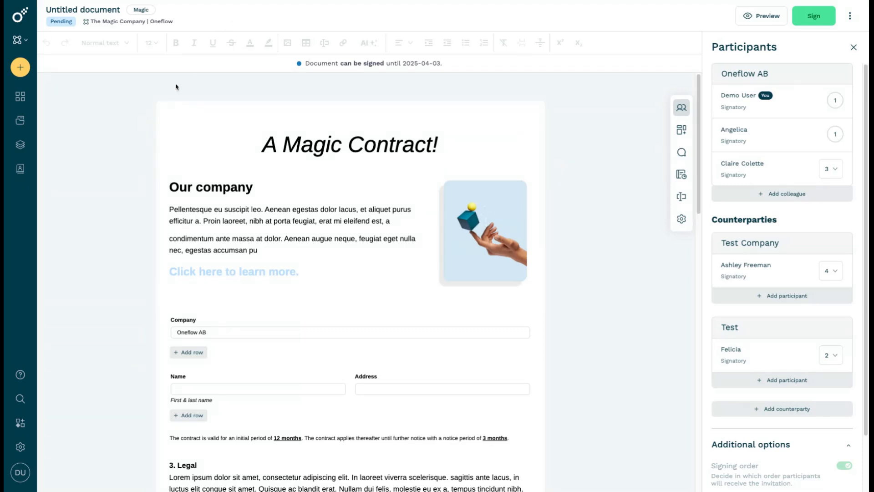
Create a role named "Vacation Admin" with the Account access area in the account's role settings
click(20, 444)
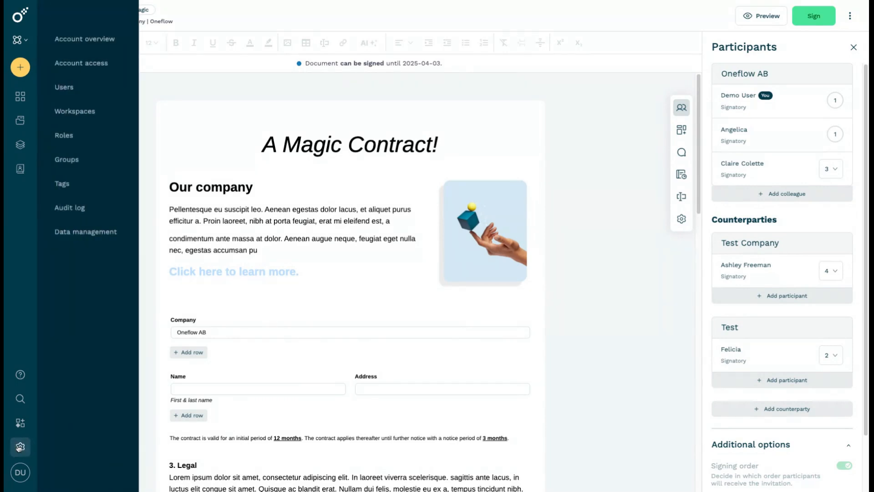
click(75, 136)
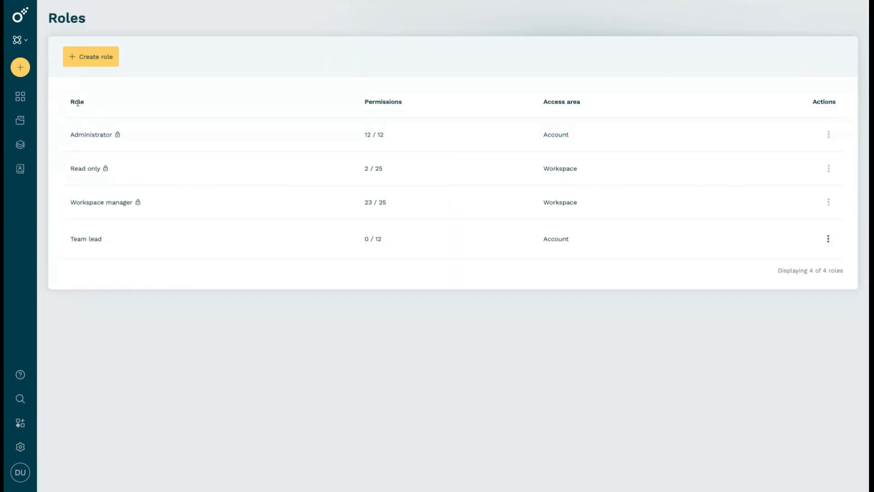
click(85, 56)
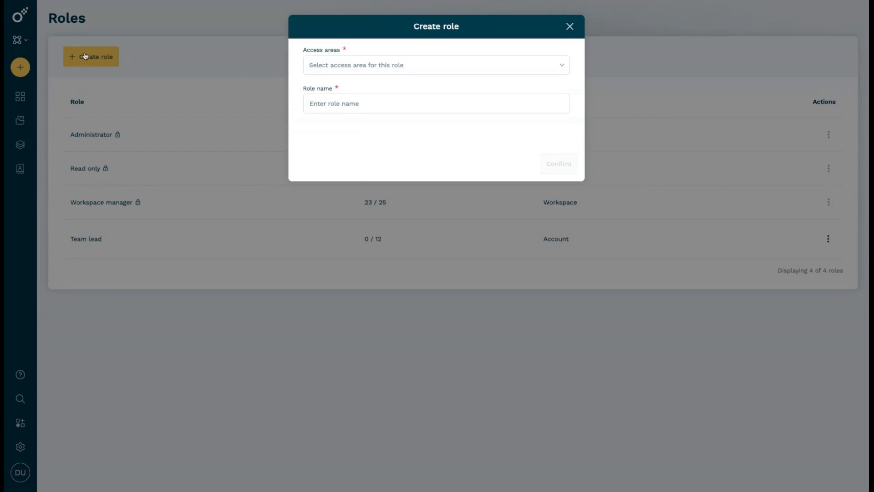
click(410, 64)
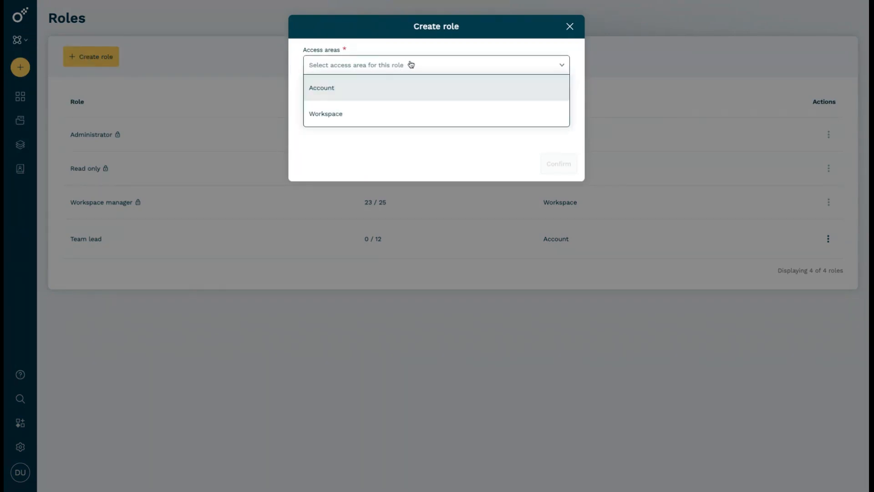
click(403, 91)
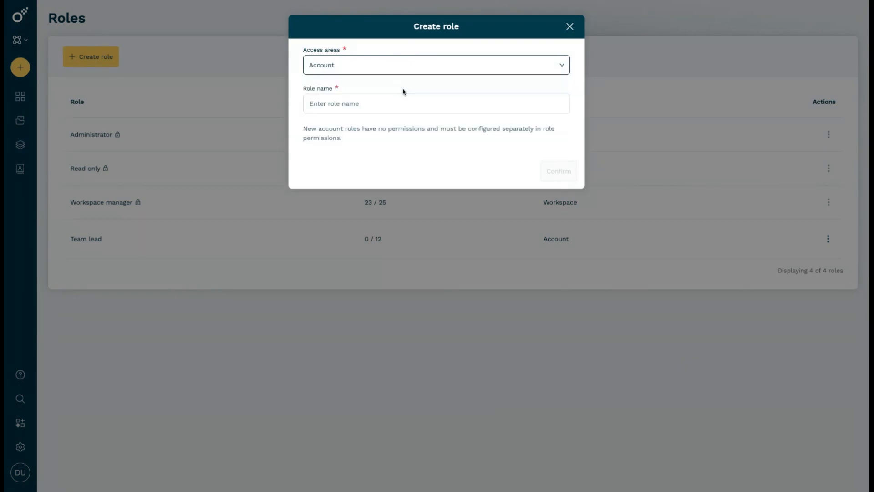
click(395, 104)
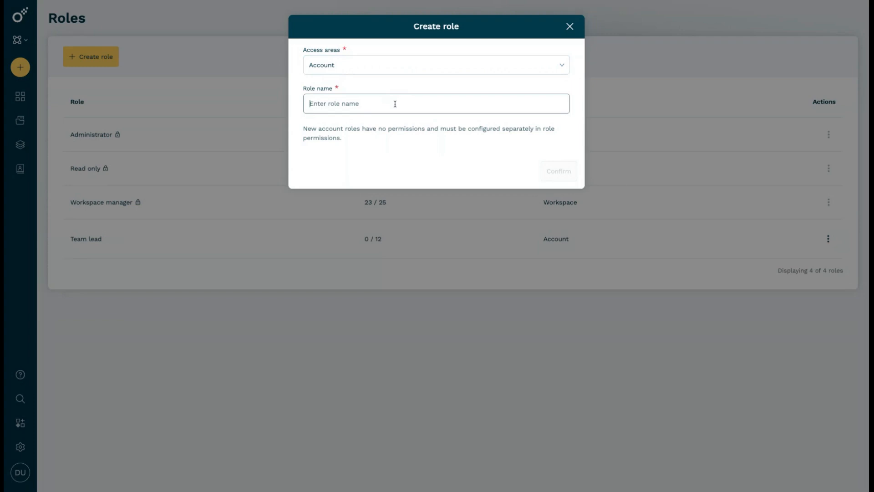
text(Vacation Admin)
click(566, 169)
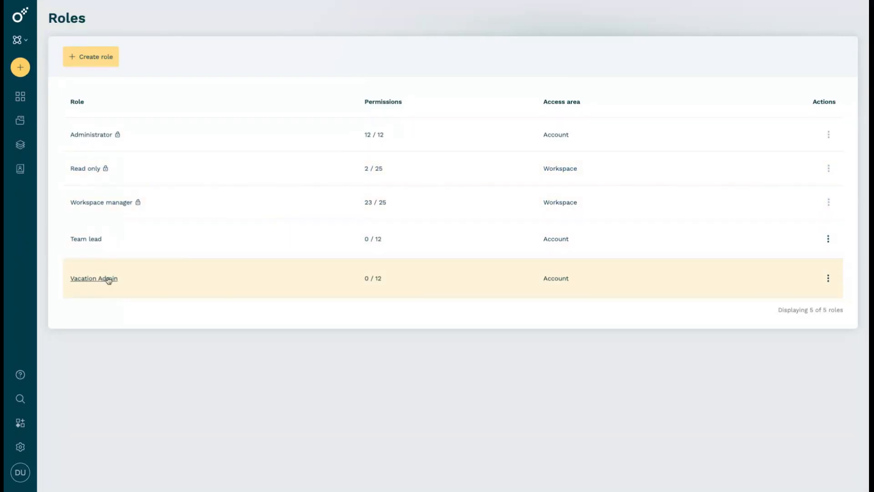
Open the Vacation Admin role's permissions and examine the available account permissions in each category
click(106, 281)
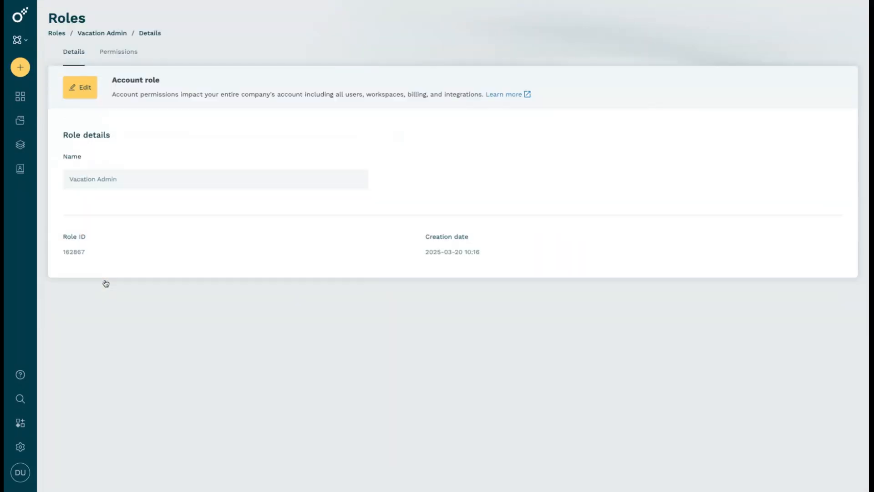
click(118, 55)
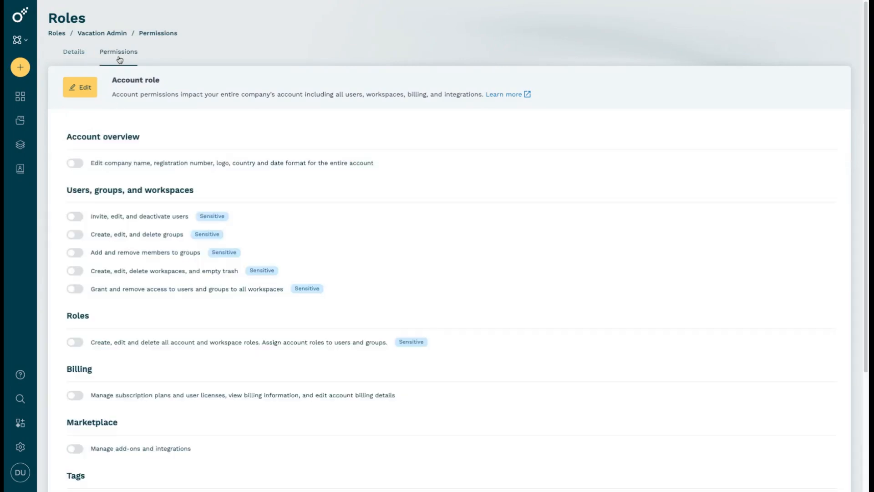
scroll(137, 132, down, 1)
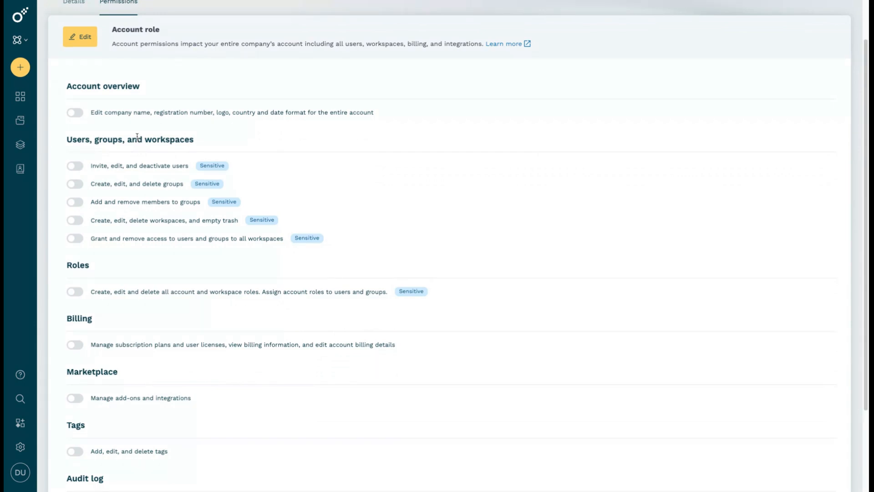
scroll(137, 136, down, 1)
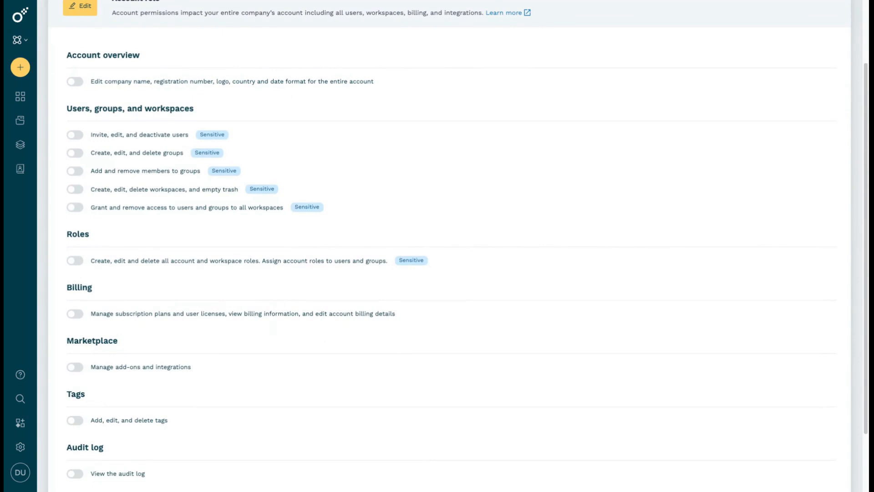
scroll(459, 239, down, 1)
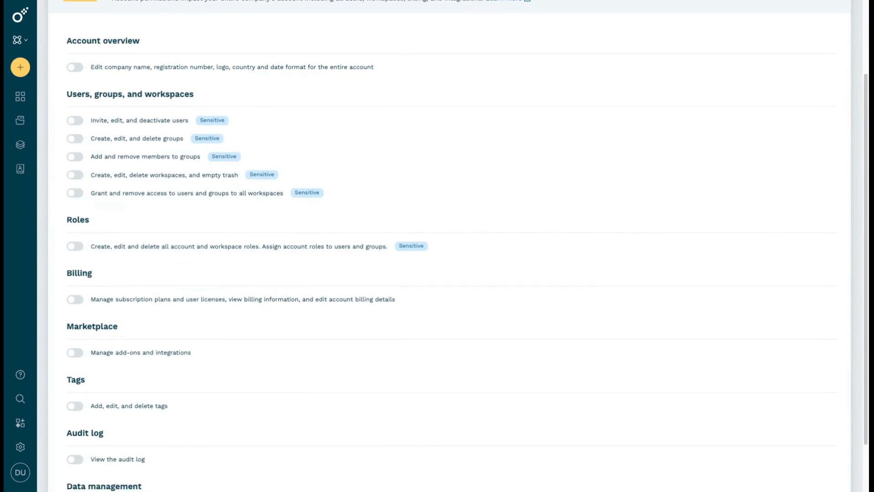
scroll(449, 246, down, 1)
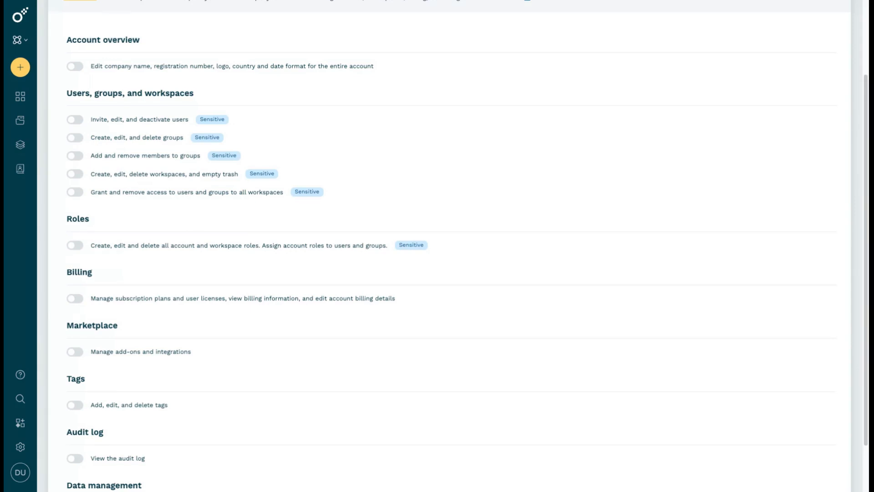
scroll(138, 154, down, 2)
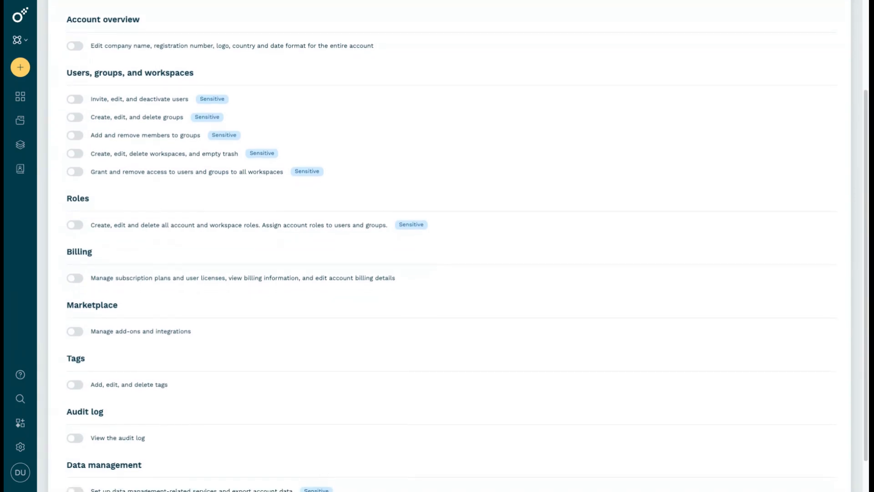
scroll(139, 226, up, 5)
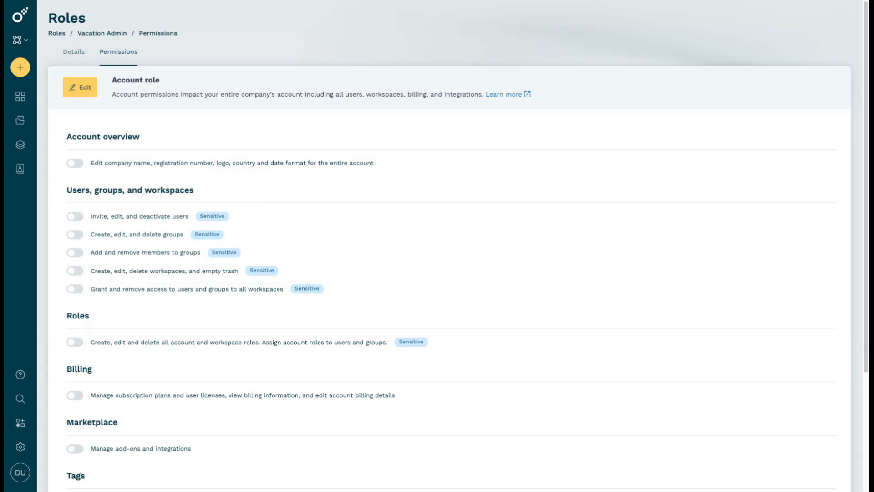
Open the Vacation Admin permissions for editing and review every category from Account overview to Data management
click(81, 87)
scroll(127, 152, down, 2)
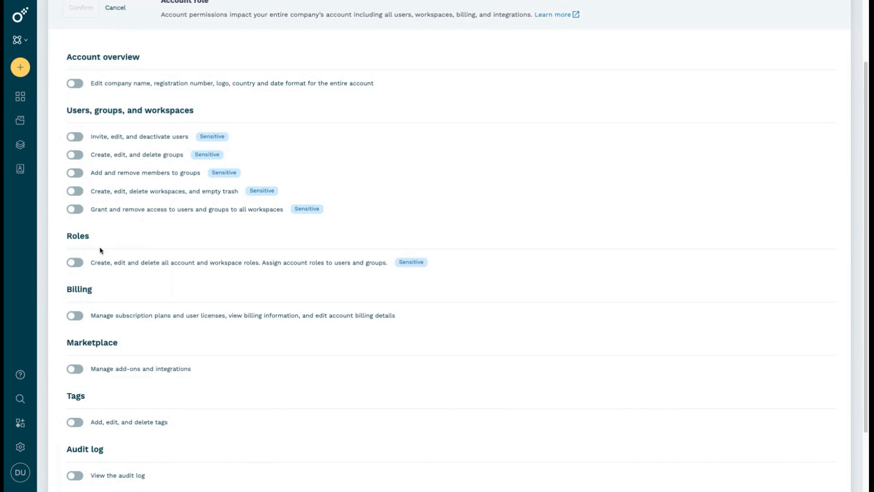
scroll(101, 252, down, 2)
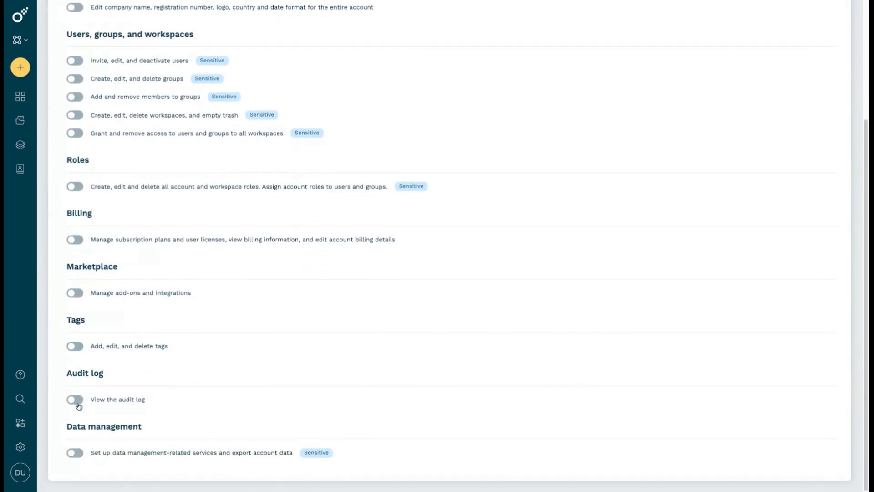
scroll(77, 300, up, 2)
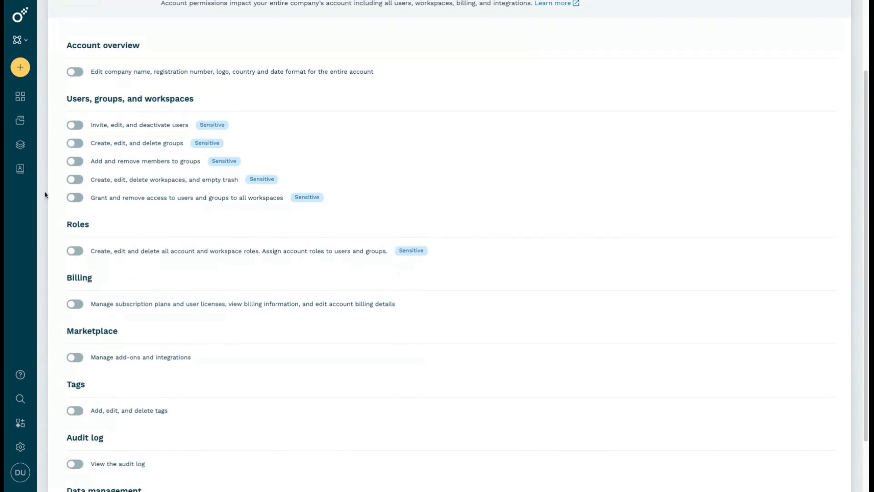
scroll(125, 169, up, 3)
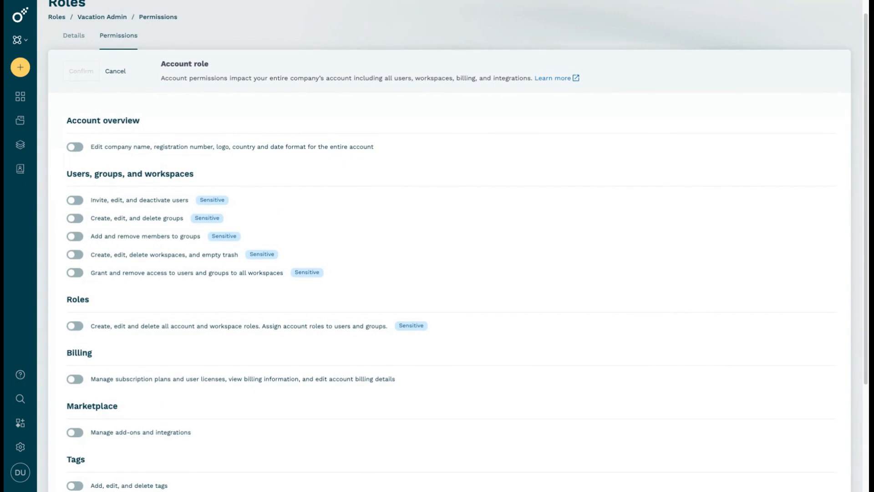
scroll(449, 268, down, 1)
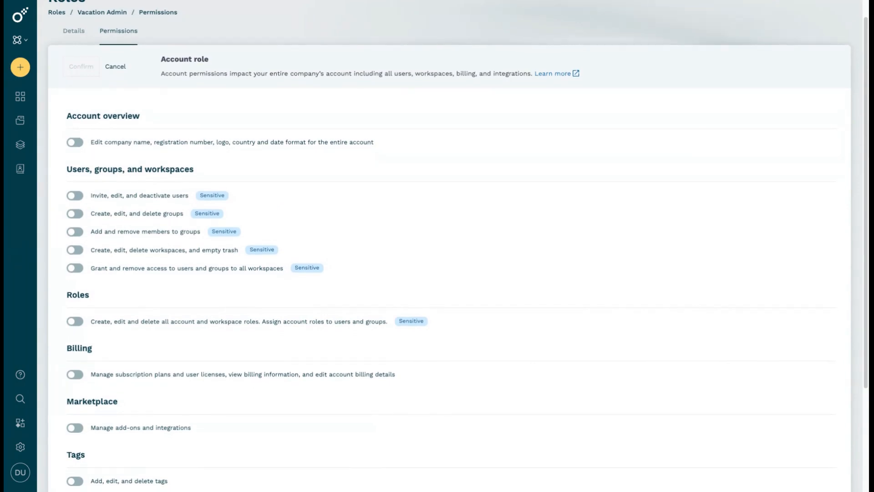
scroll(449, 268, down, 1)
scroll(450, 268, up, 1)
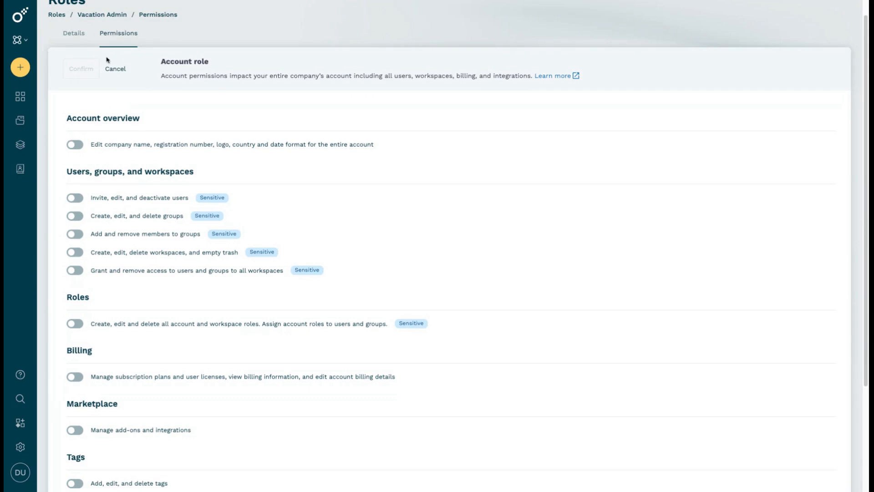
scroll(168, 335, down, 2)
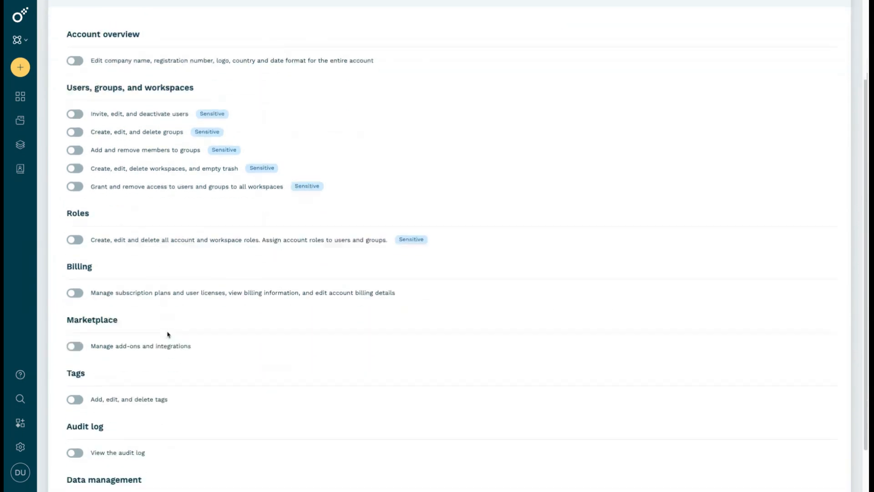
scroll(168, 335, down, 1)
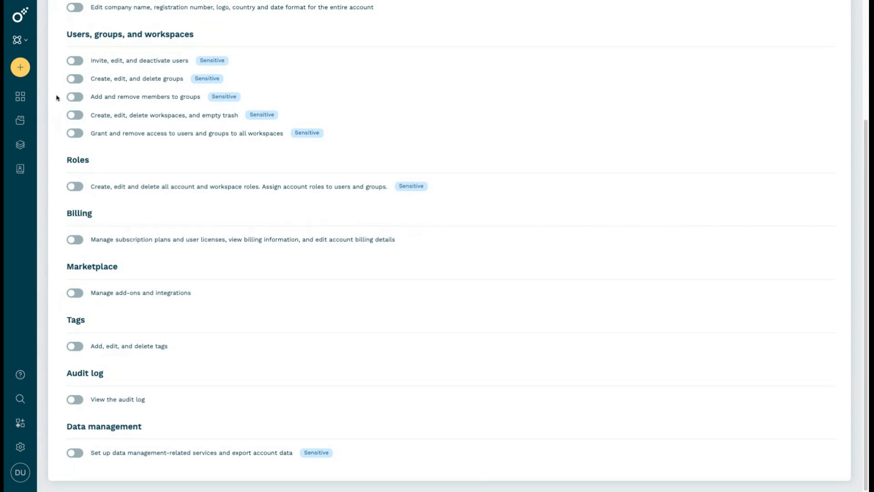
scroll(138, 132, up, 3)
scroll(136, 132, up, 1)
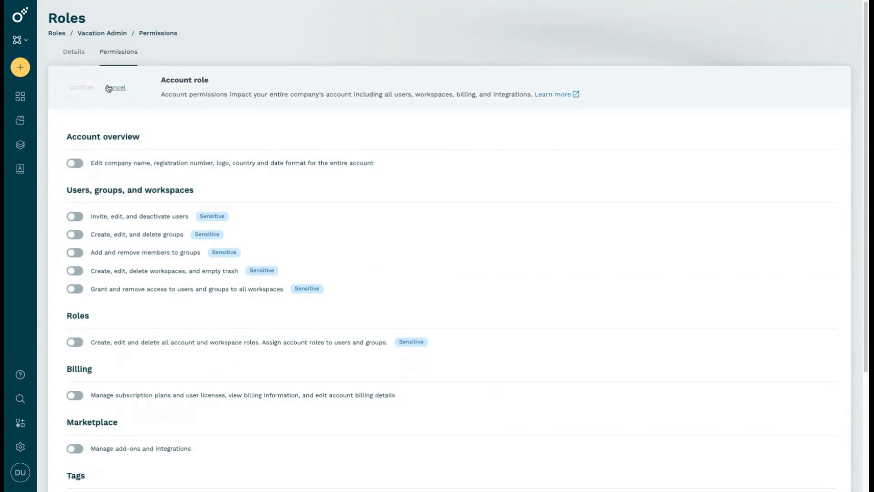
Enable the Vacation Admin permissions to invite, edit and deactivate users, create, edit and delete groups, and add and remove group members, and save them
click(76, 217)
click(75, 234)
click(75, 253)
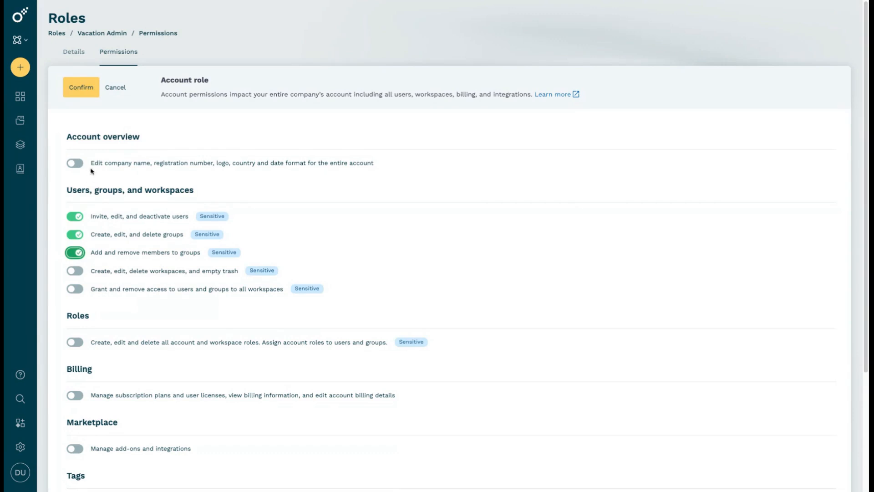
click(91, 93)
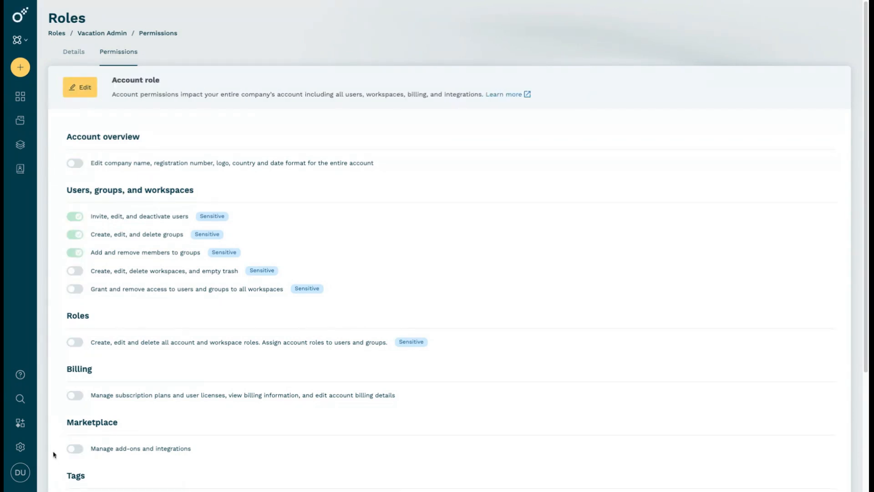
Grant the Vacation Admin account role to the user who has no account access yet in the account access settings
click(17, 447)
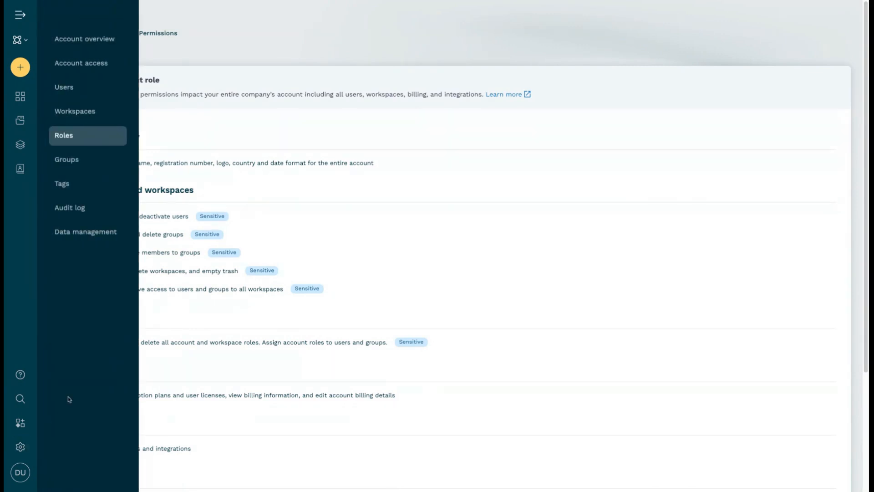
click(104, 64)
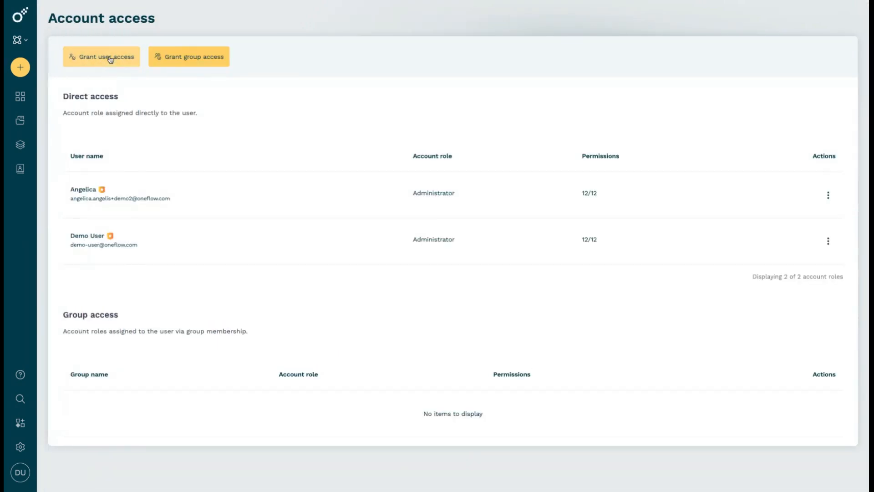
click(110, 59)
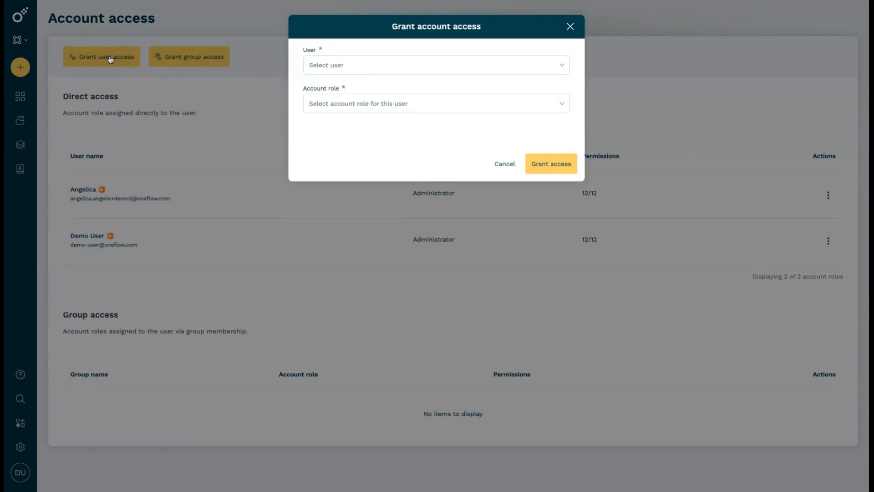
click(369, 71)
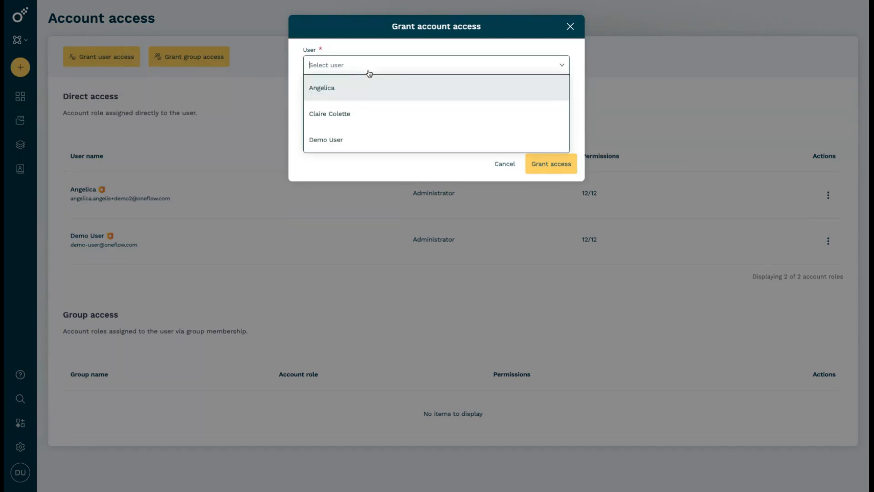
click(377, 113)
click(374, 105)
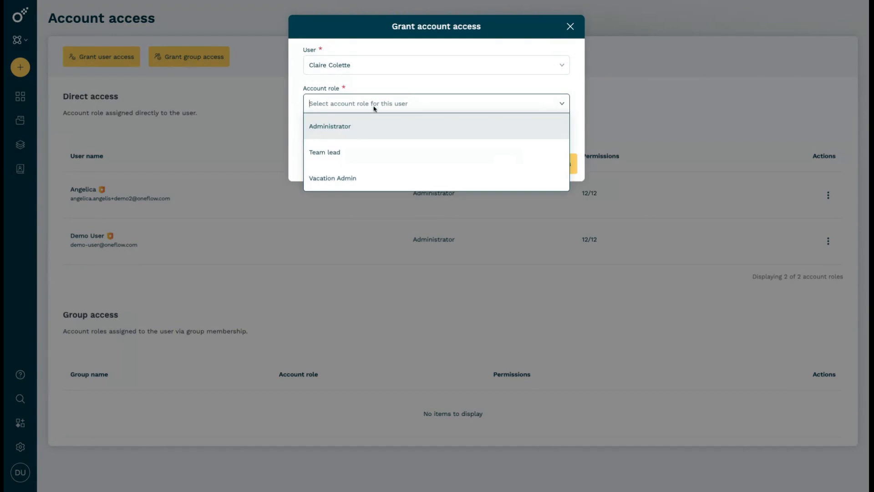
click(368, 171)
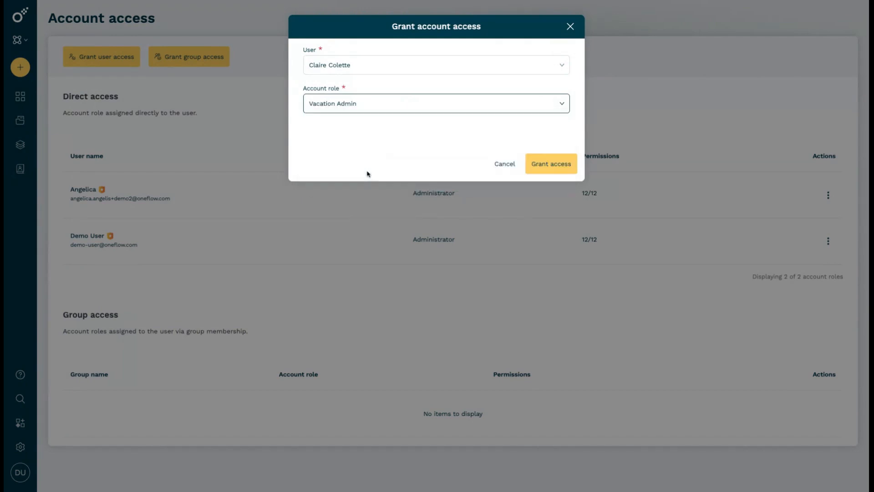
click(542, 169)
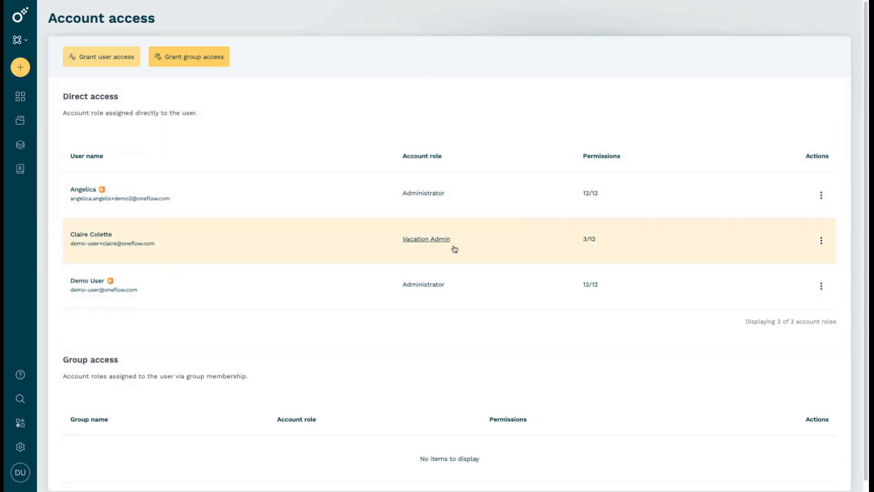
click(28, 442)
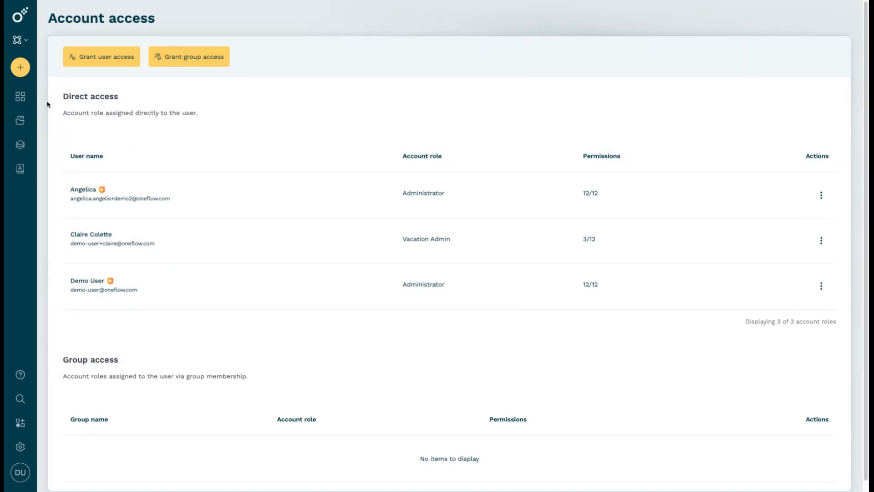
Create a document from the Magic Template and add the colleague holding the Vacation Admin role as a signatory of Oneflow AB
click(25, 72)
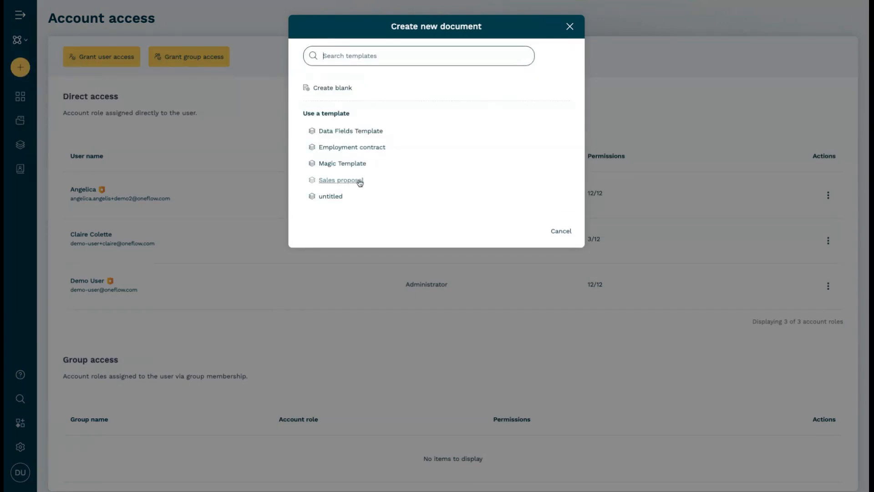
click(353, 165)
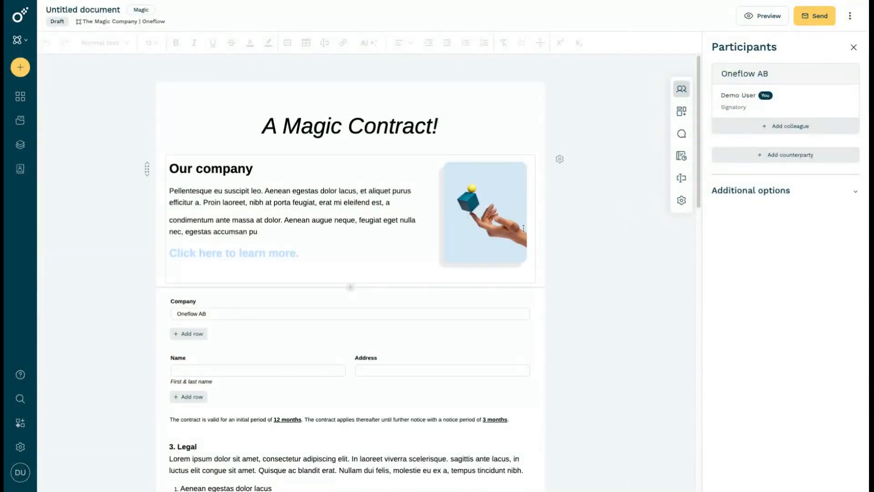
click(762, 131)
click(474, 72)
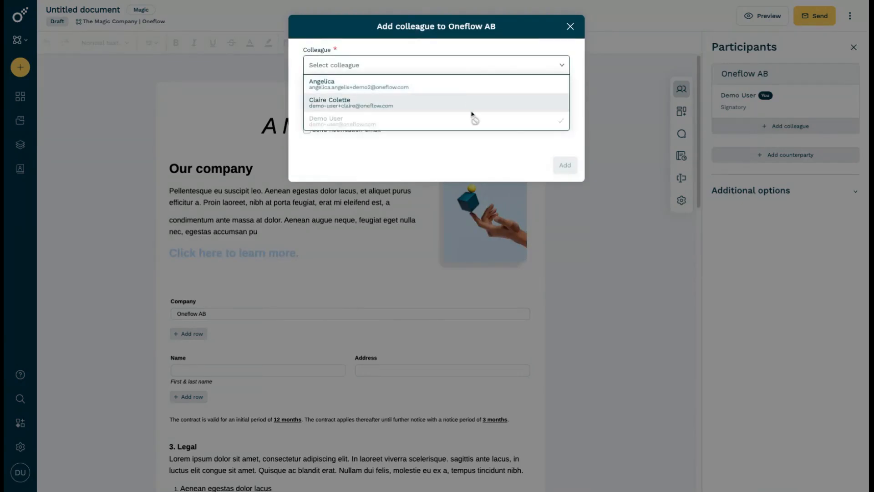
click(521, 98)
click(565, 166)
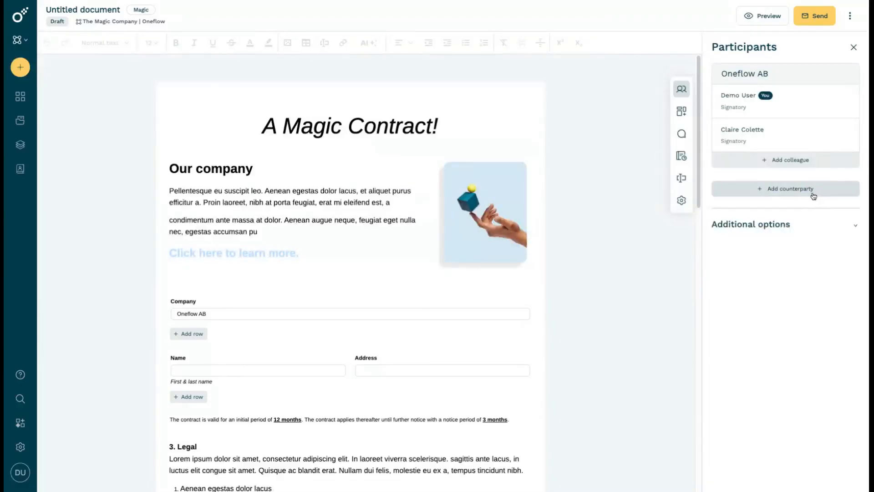
Search the address book for "test" and add the contact of the company Test as a signatory counterparty
click(814, 191)
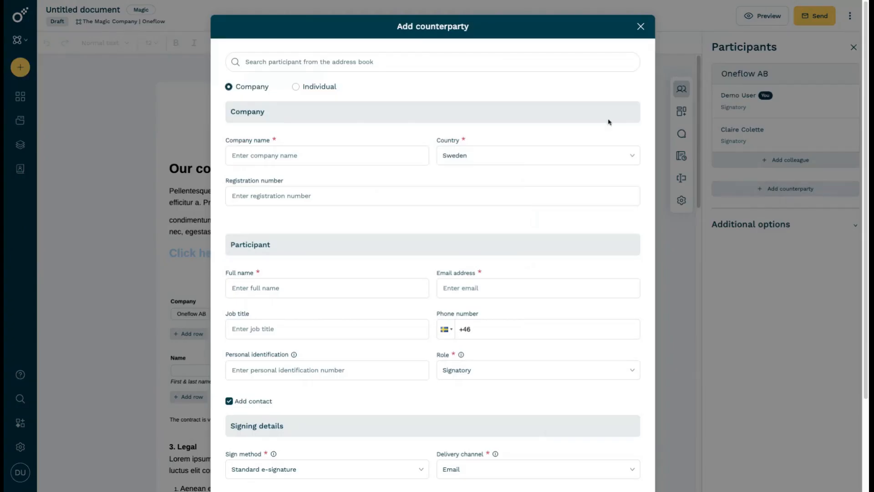
click(388, 64)
text(test)
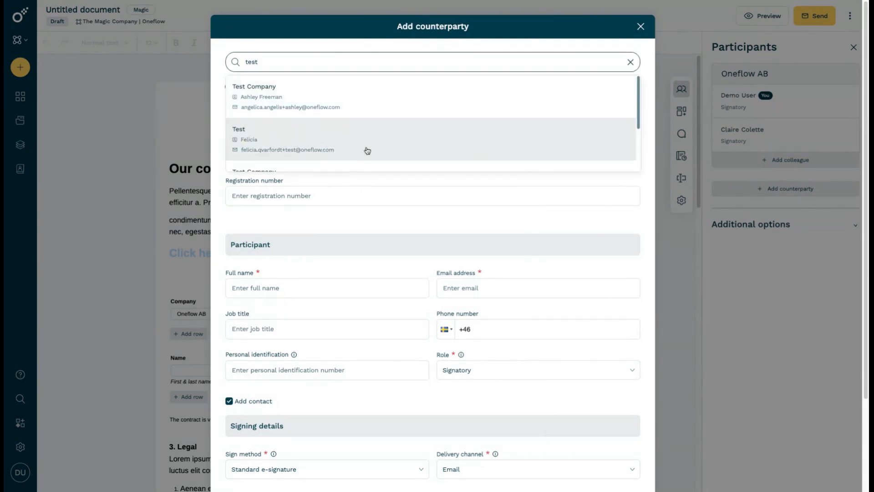
click(380, 150)
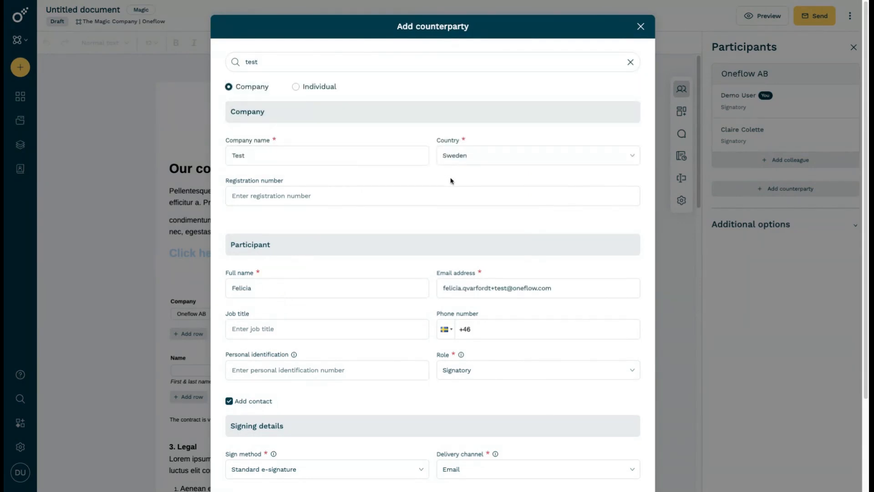
scroll(534, 227, down, 3)
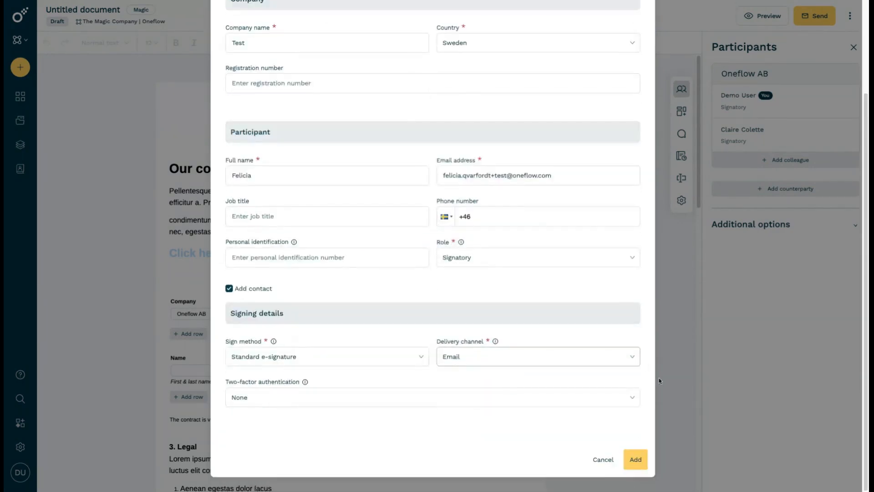
click(635, 458)
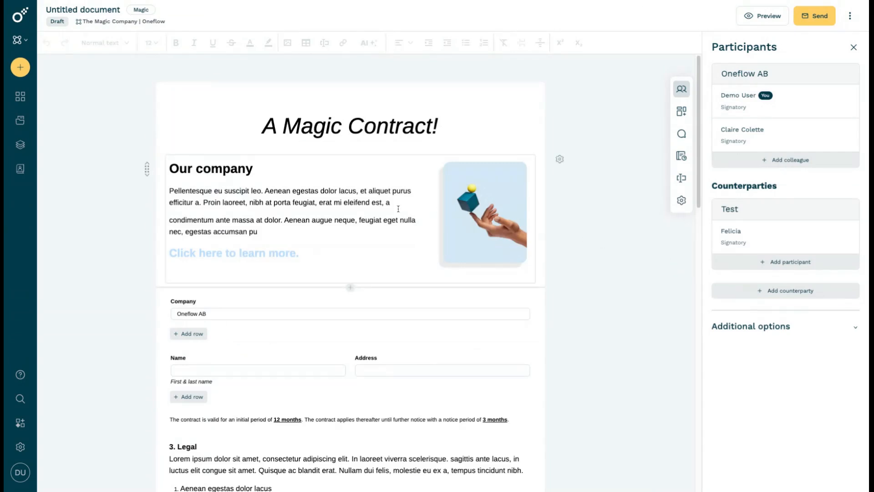
Add the internal comment "Can we change this?" to the words "Aenean augue neque" in the Our company section
drag(354, 220, 285, 219)
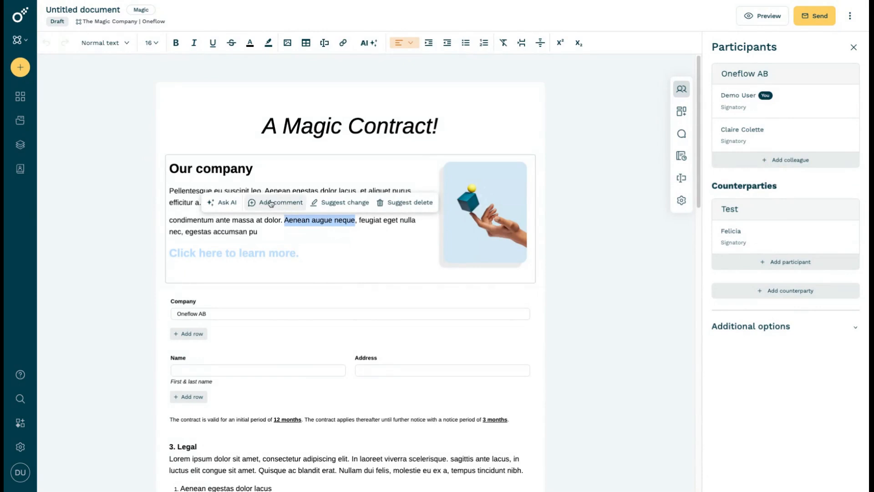
click(275, 203)
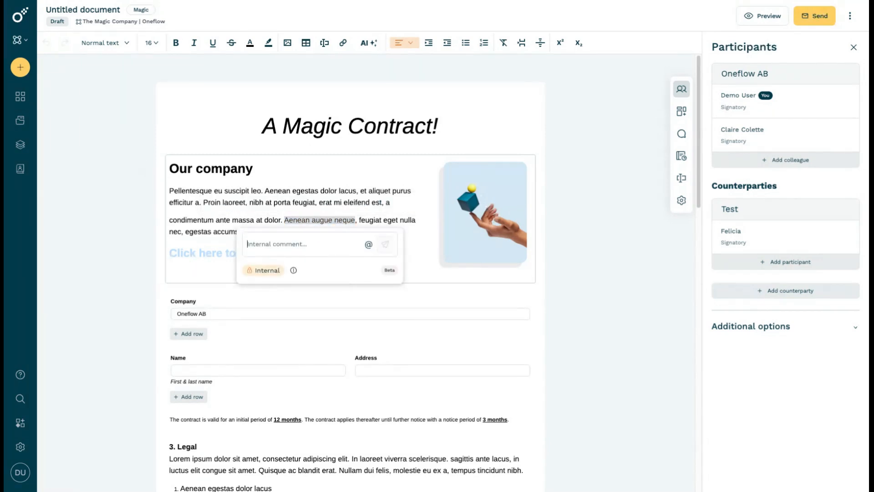
text(Can we )
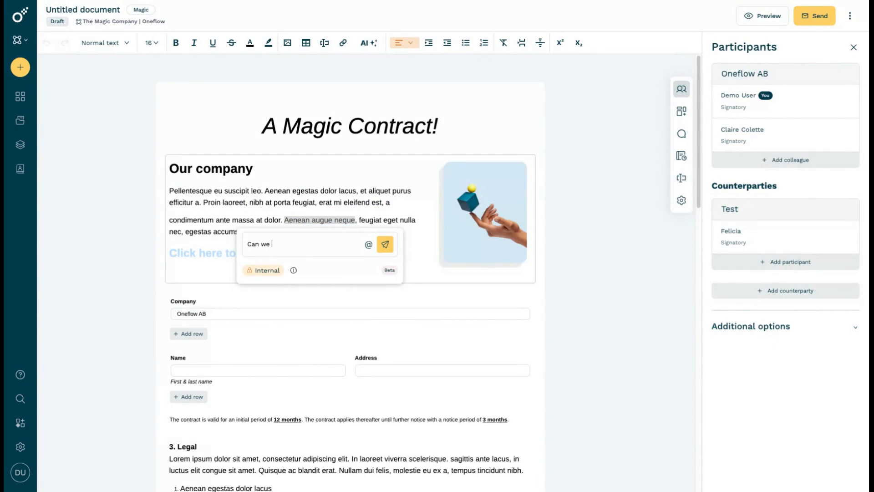
text(change this?)
click(388, 245)
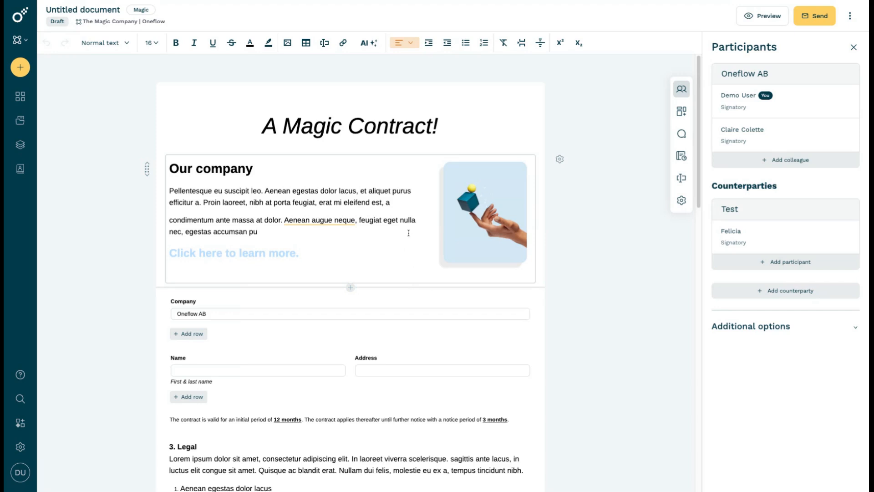
Suggest changing "feugiat eget nulla" to "Something elsse" and deleting "aliquet purus" in the Our company section
drag(417, 221, 360, 219)
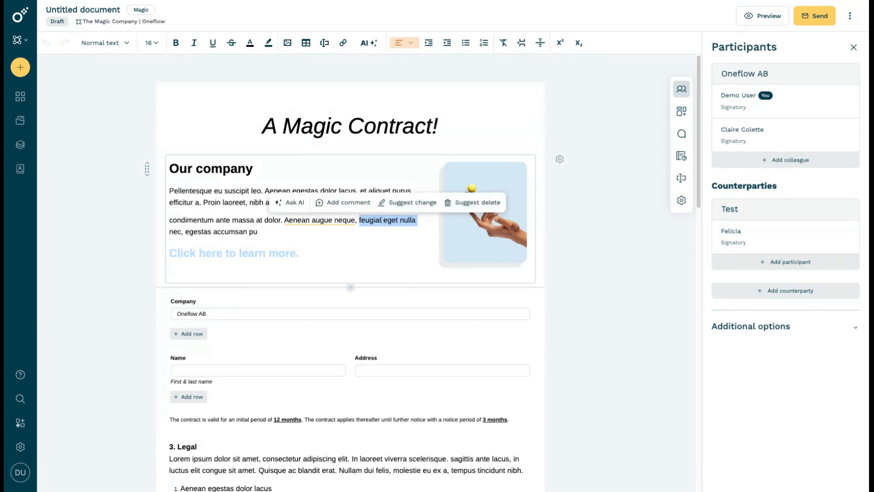
click(402, 204)
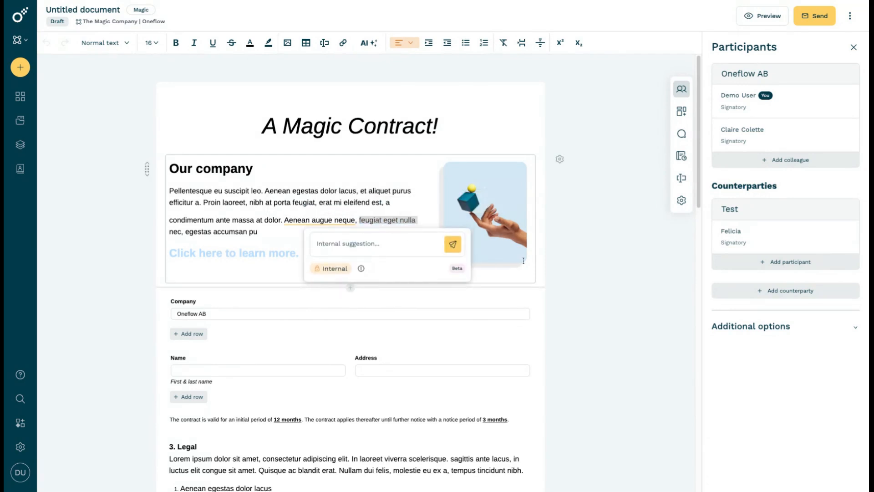
text(something e)
click(453, 244)
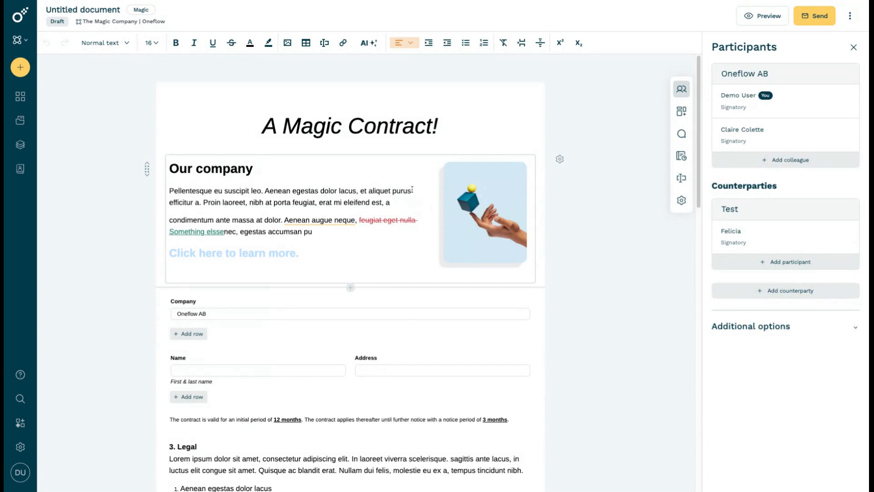
drag(412, 190, 368, 191)
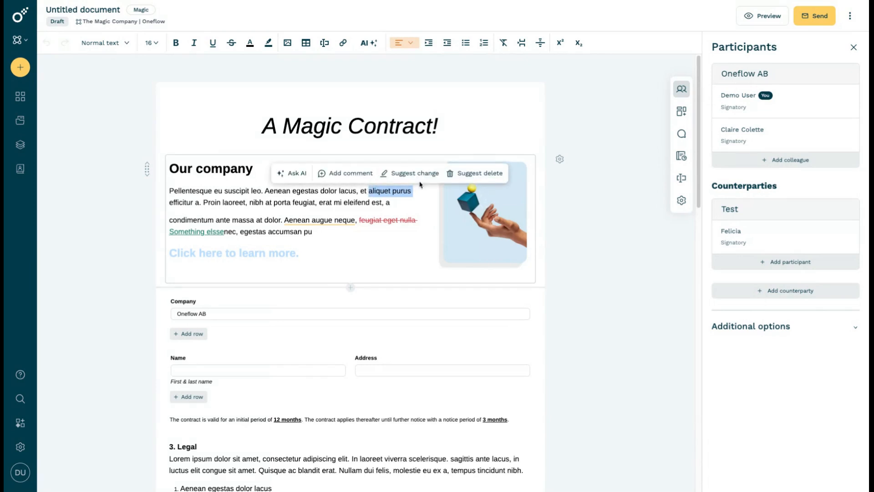
click(460, 174)
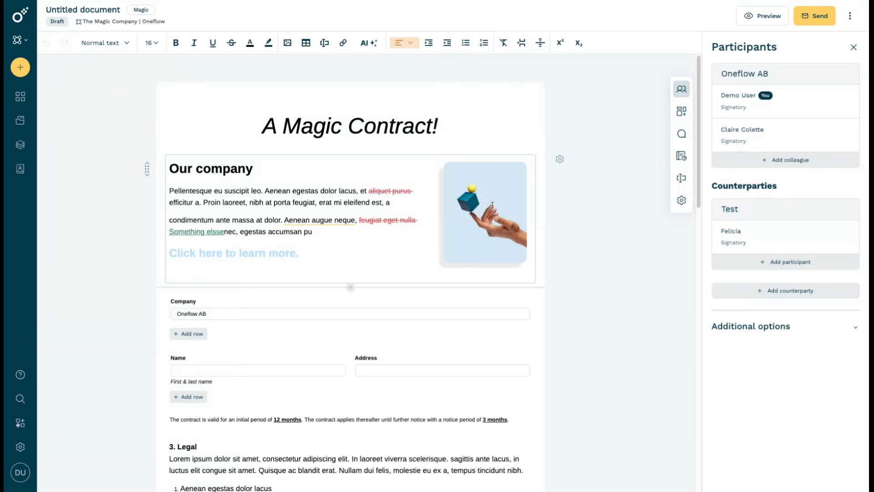
Try to send the document and show its pending comments and suggestions
click(820, 16)
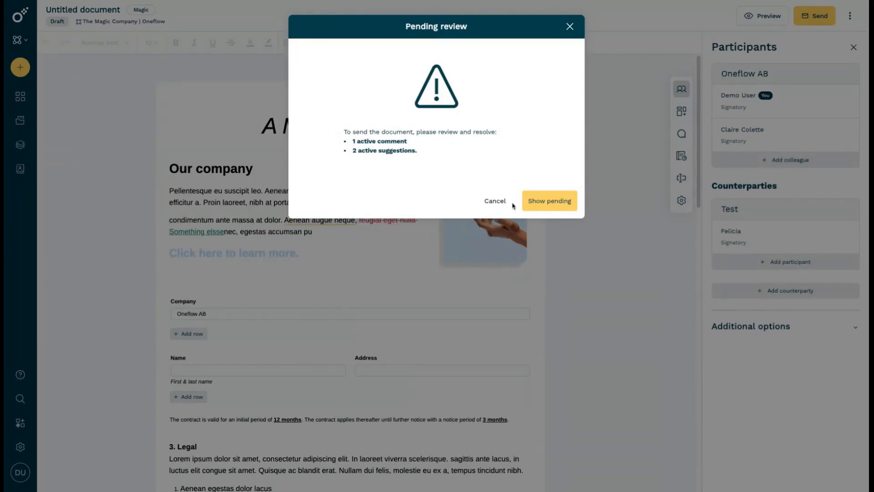
click(558, 206)
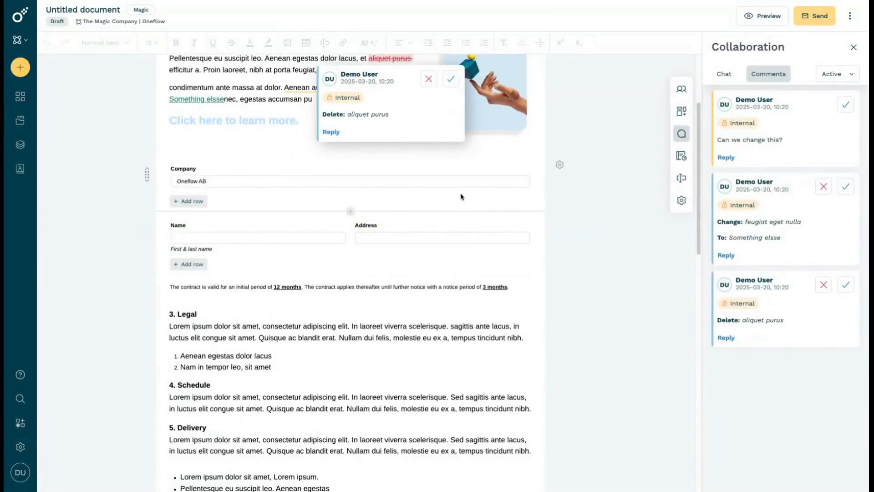
Reject the suggested deletion of "aliquet purus" and accept the suggested change of "feugiat eget nulla" to "Something elsse"
scroll(461, 197, up, 2)
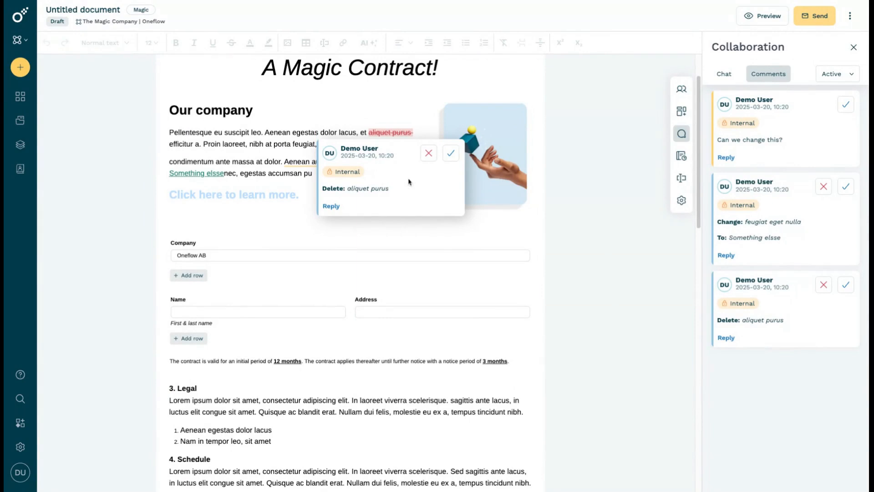
click(429, 154)
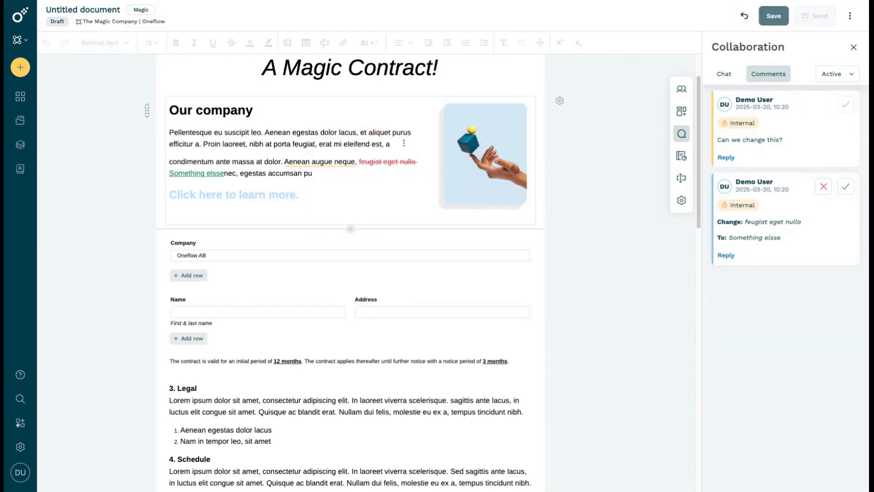
click(385, 162)
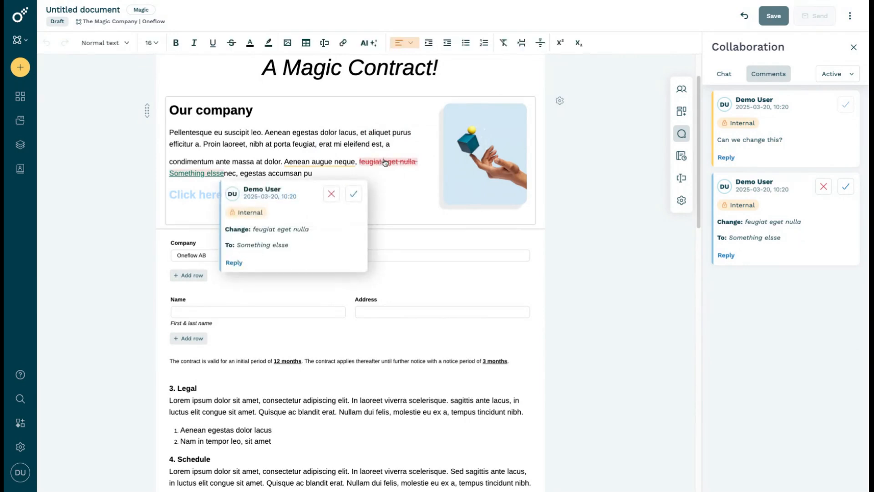
click(353, 195)
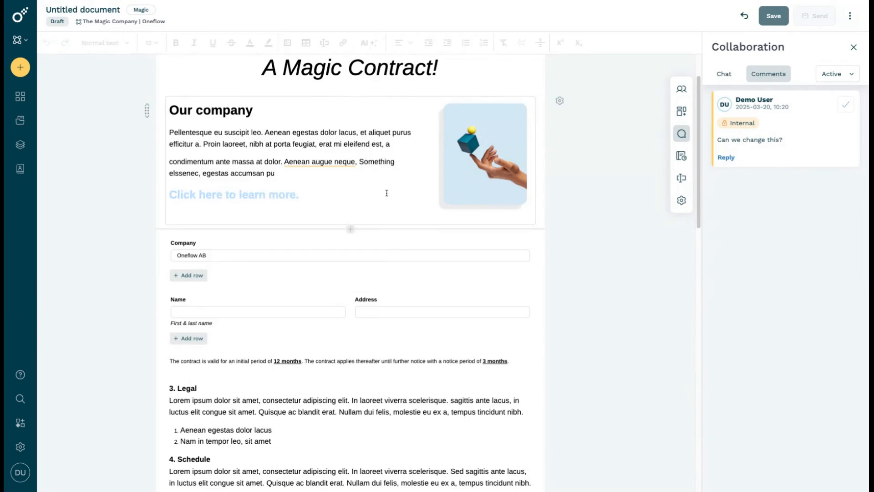
Save the draft and mark the internal comment on "Aenean augue neque" as resolved
click(318, 164)
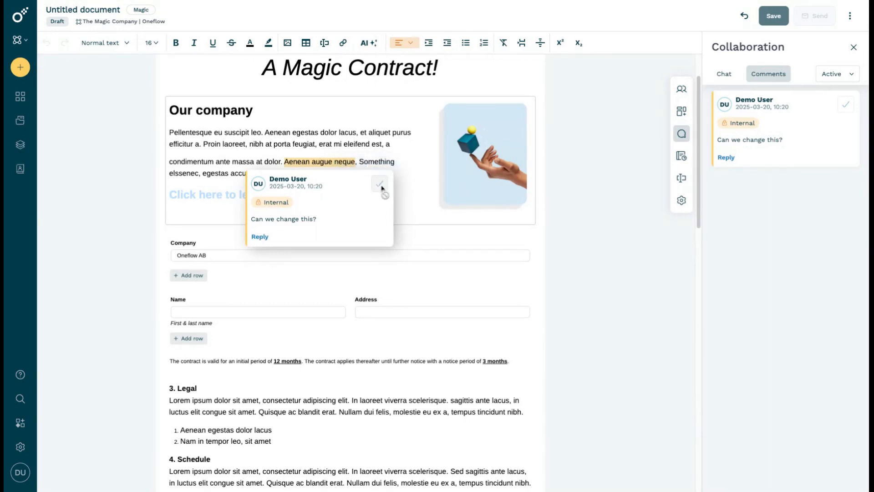
click(781, 18)
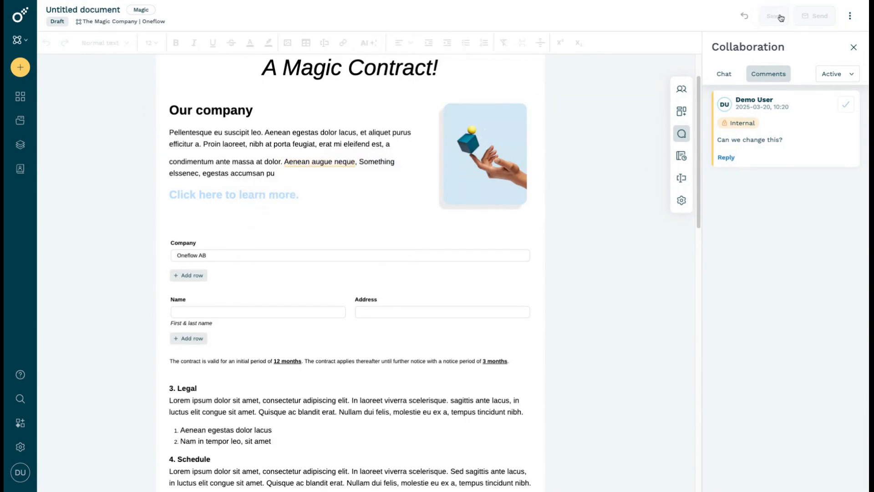
click(348, 164)
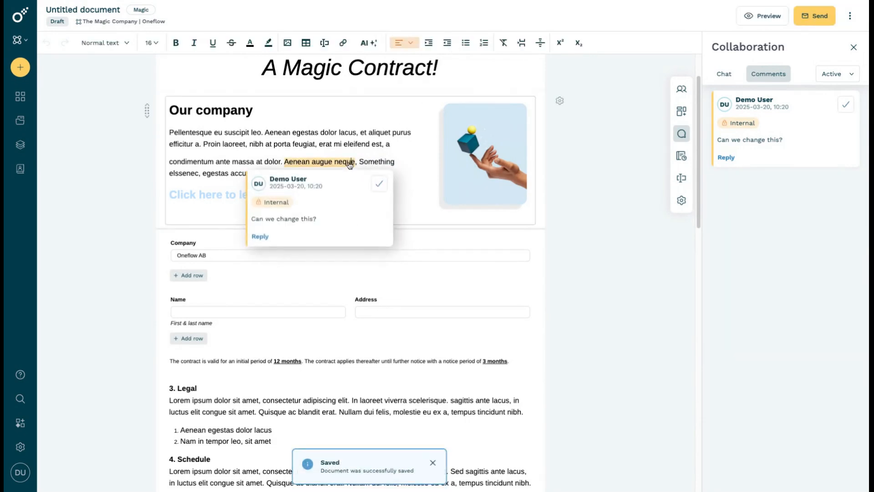
click(382, 187)
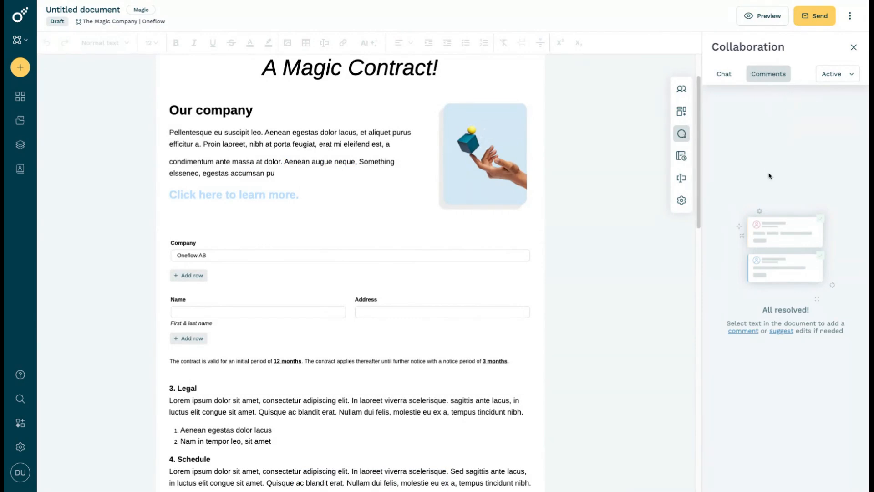
Filter the document's comments to show only the resolved ones
click(832, 79)
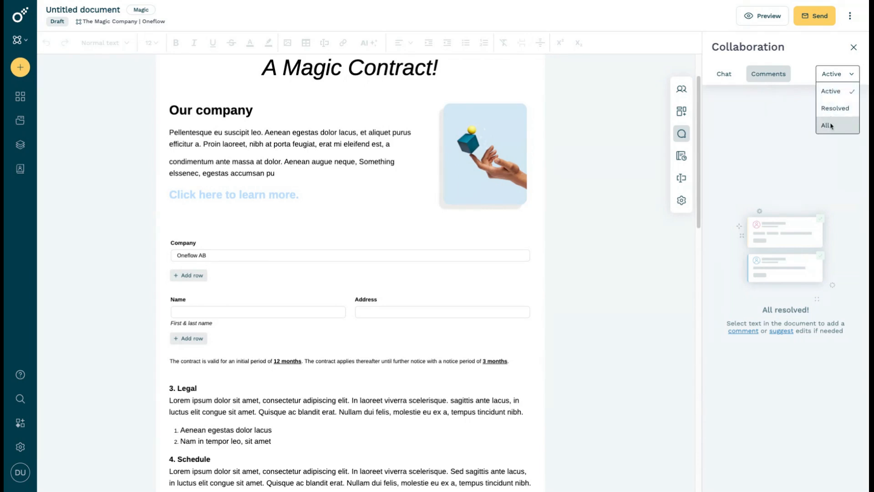
click(835, 109)
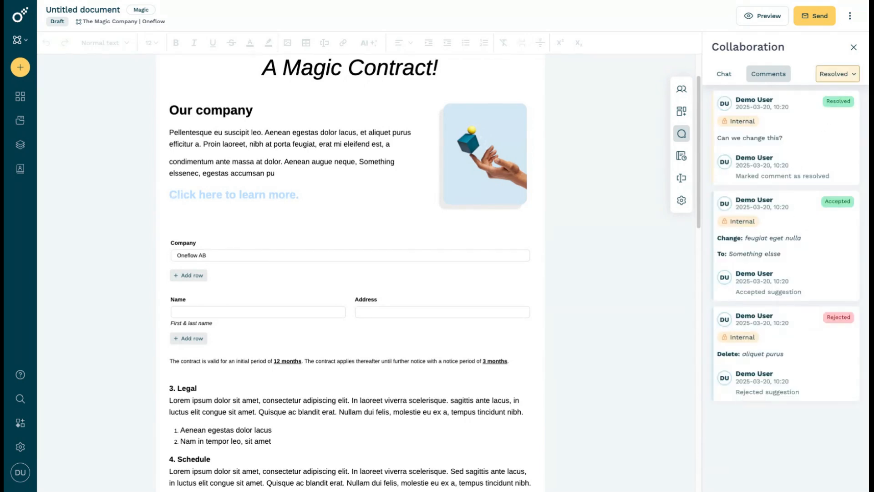
Send the document to its participants using the "Employment agreement to sign" message template
click(827, 19)
click(513, 195)
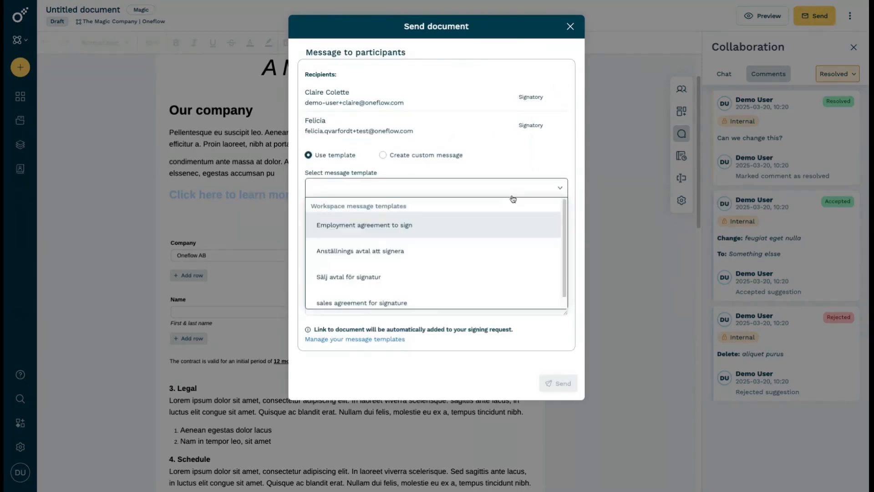
click(464, 228)
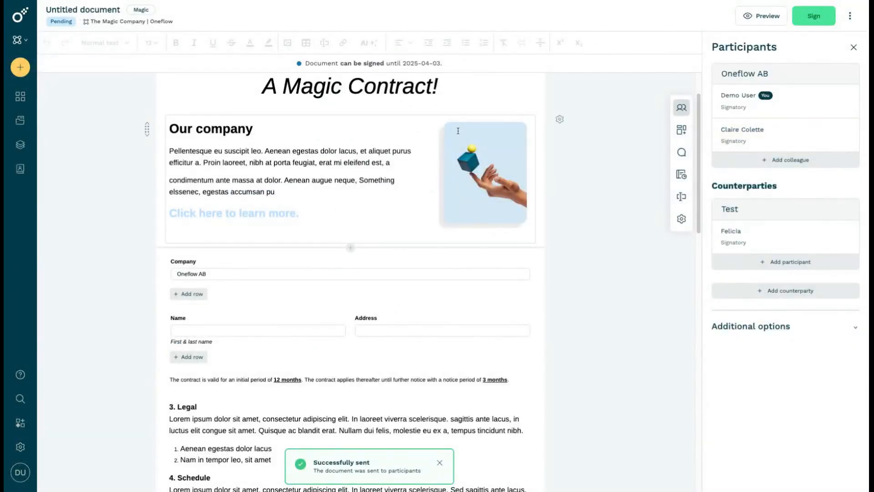
Publicly suggest changing "et aliquet purus" to "Change" in the Our company section
drag(412, 150, 361, 150)
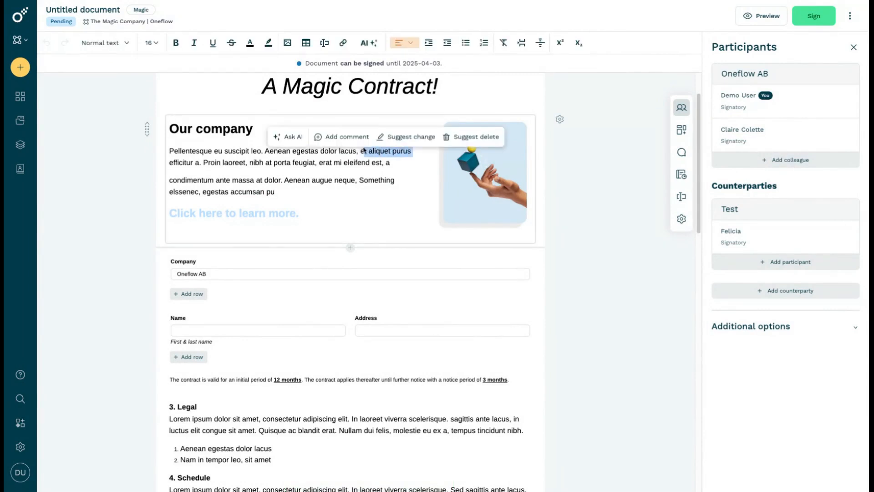
click(410, 137)
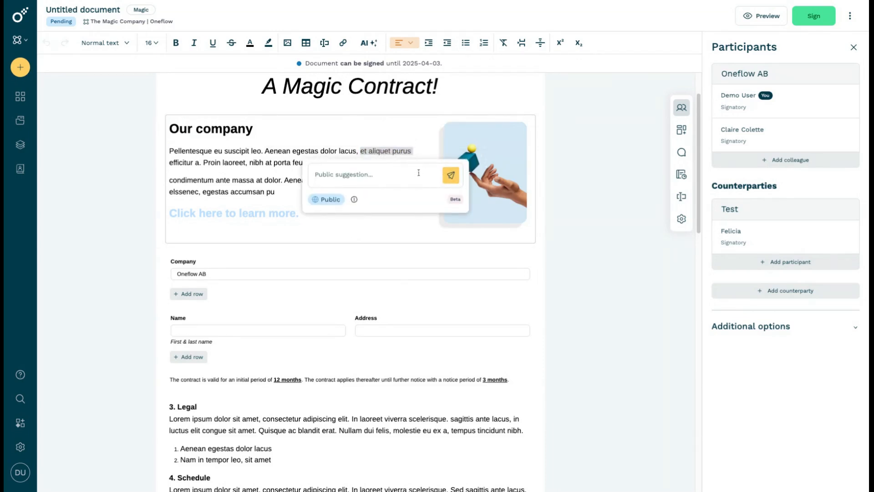
text(Change)
click(450, 174)
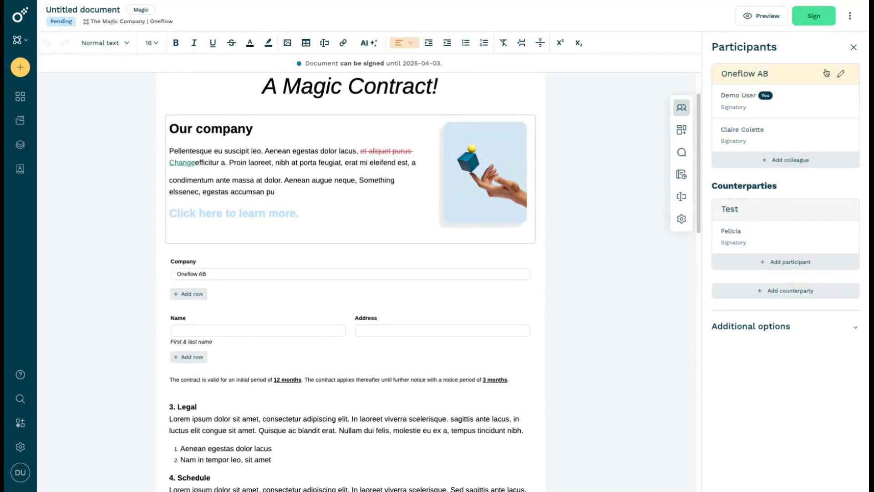
Try to sign the document and show its pending suggestion
click(821, 22)
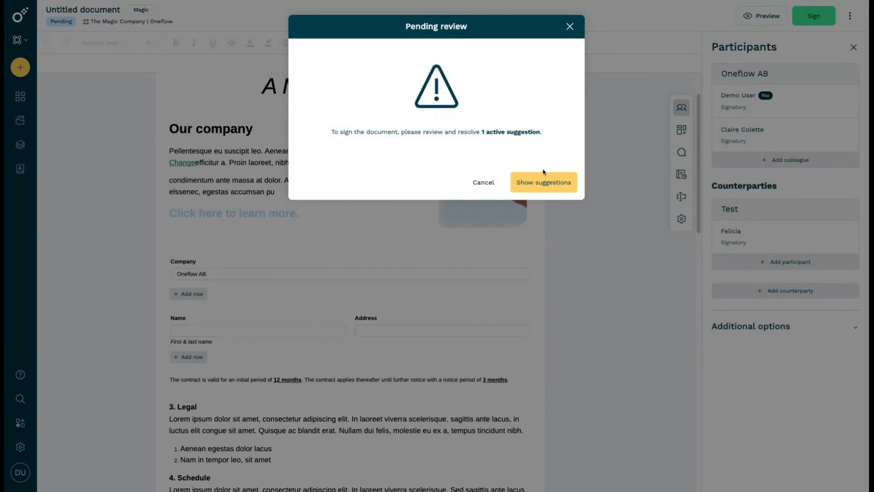
click(544, 185)
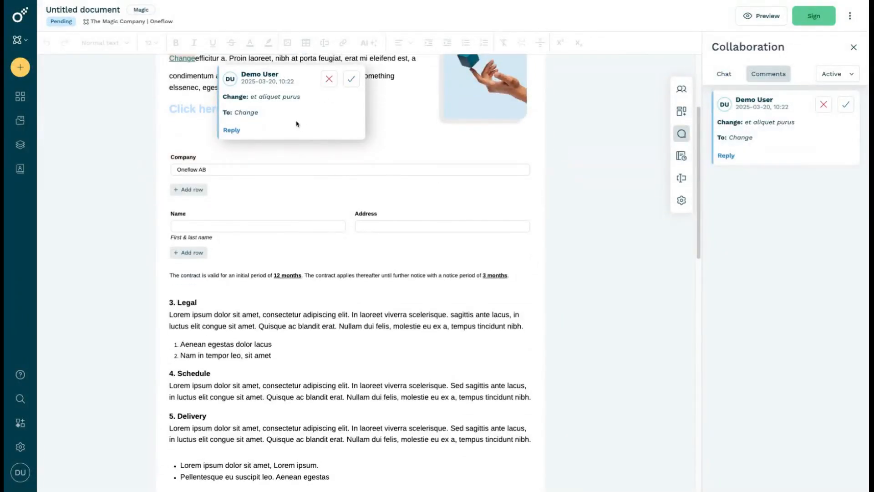
Accept the suggested change of "et aliquet purus" to "Change" and save the document
click(351, 79)
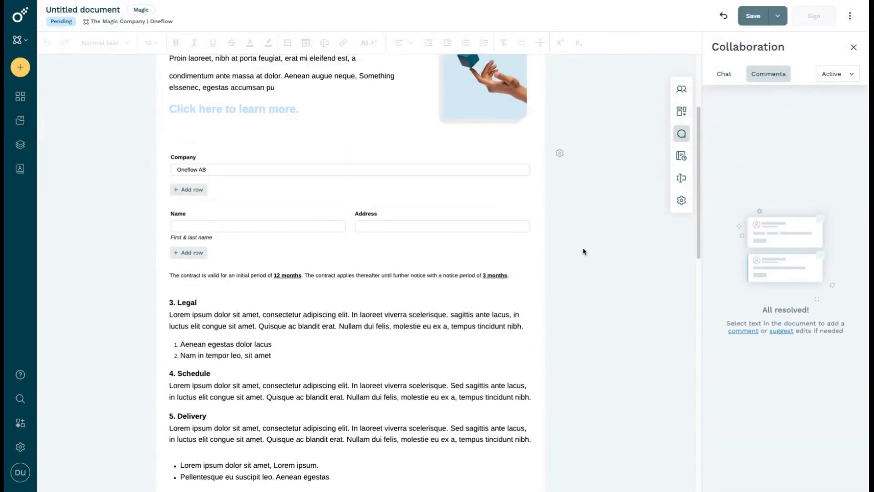
scroll(586, 249, down, 13)
scroll(586, 249, up, 16)
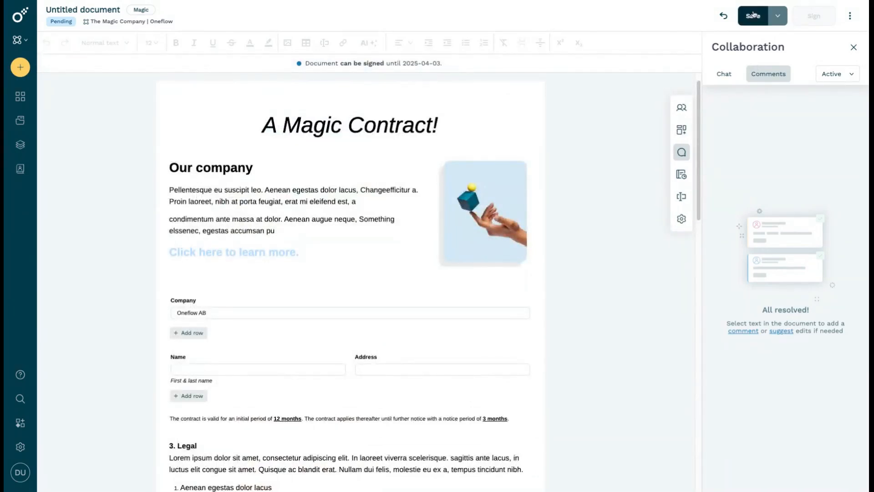
click(754, 15)
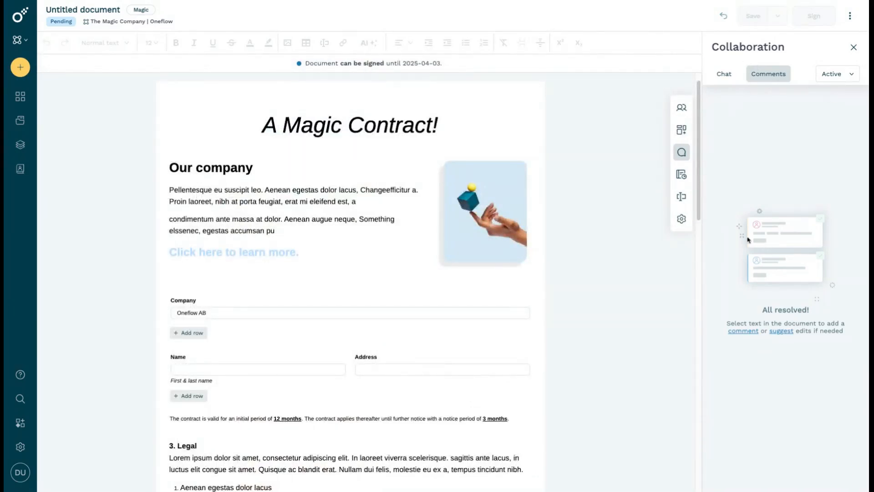
Examine the collaboration, commenting and text suggestion options in the document settings
click(683, 221)
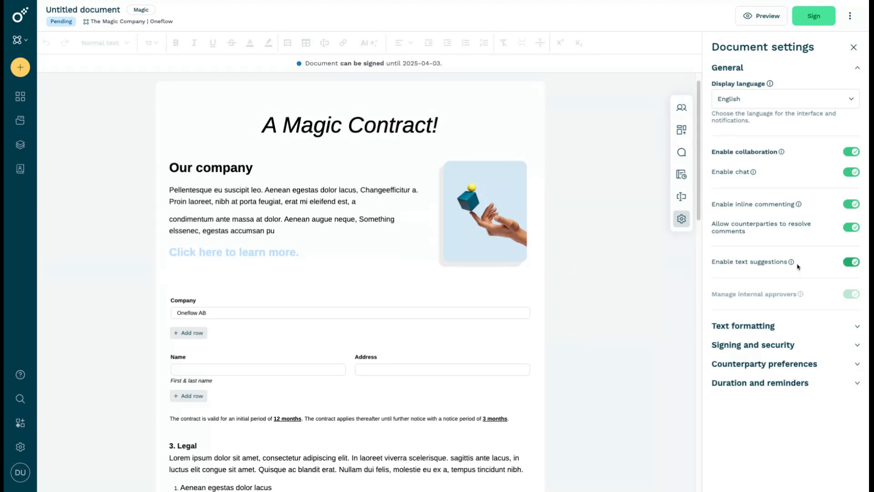
Create a new document from Magic Template and add the "Test" company contact from the address book as a signatory counterparty
click(20, 67)
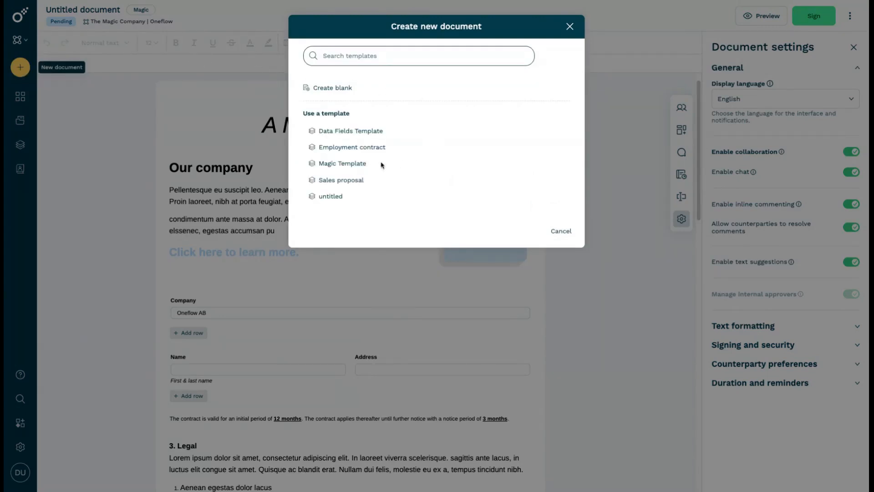
click(359, 163)
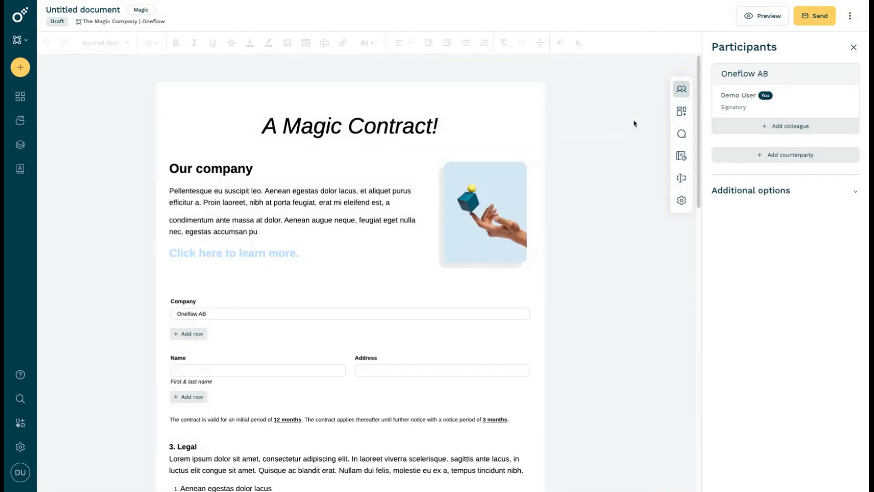
click(830, 164)
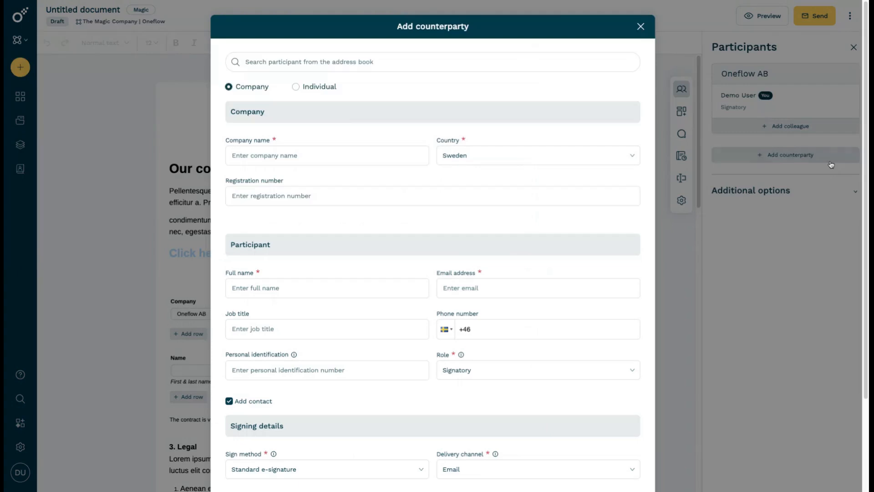
click(619, 63)
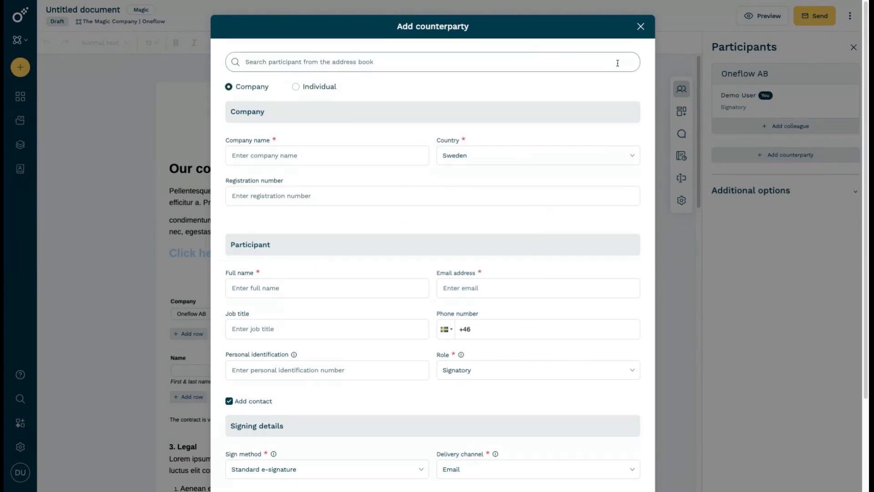
text(test)
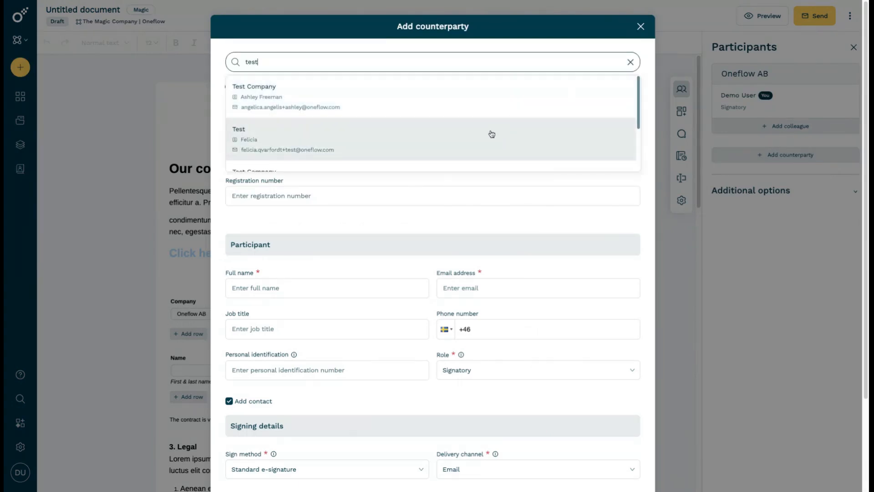
click(491, 134)
scroll(592, 389, down, 3)
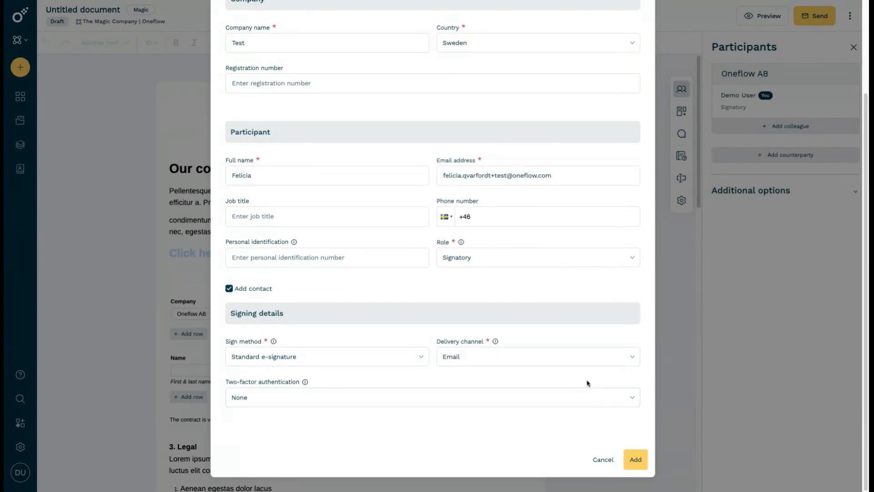
click(635, 457)
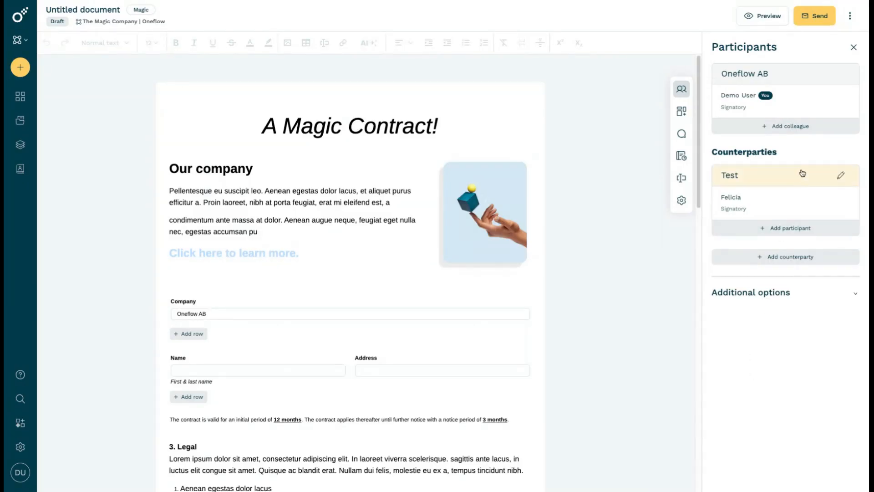
Add the first listed colleague to Oneflow AB as a Signatory with Standard e-signature
click(807, 128)
click(524, 76)
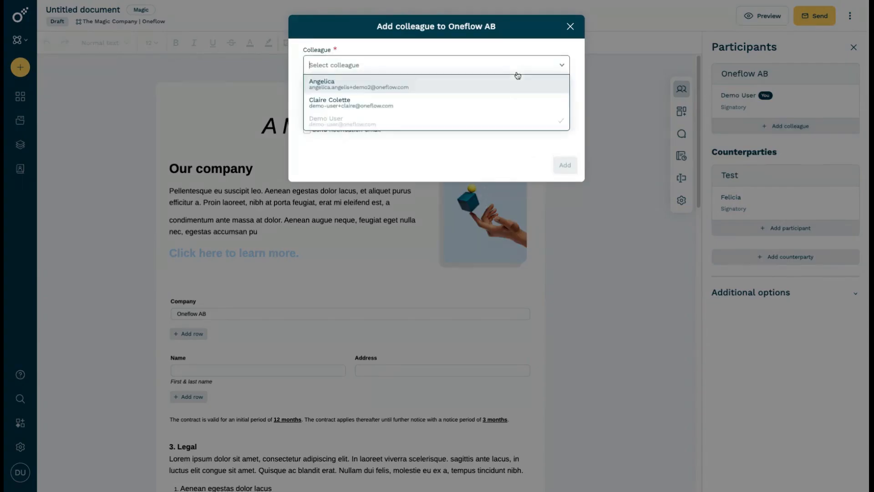
click(493, 78)
click(565, 165)
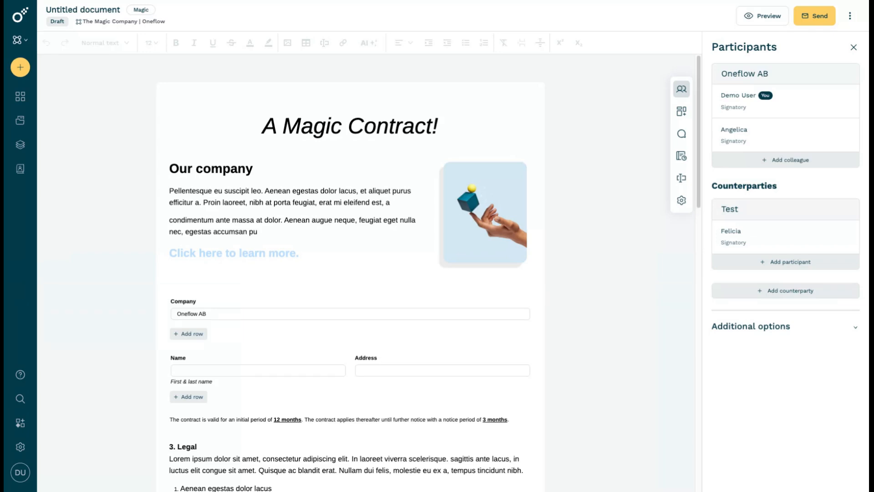
Remove the newly added colleague from Oneflow AB's participants
mouse_move(820, 146)
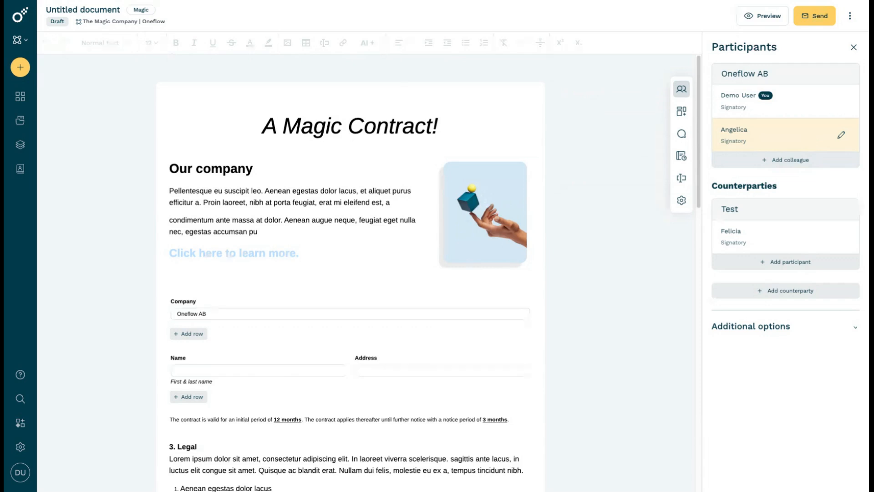
mouse_move(760, 106)
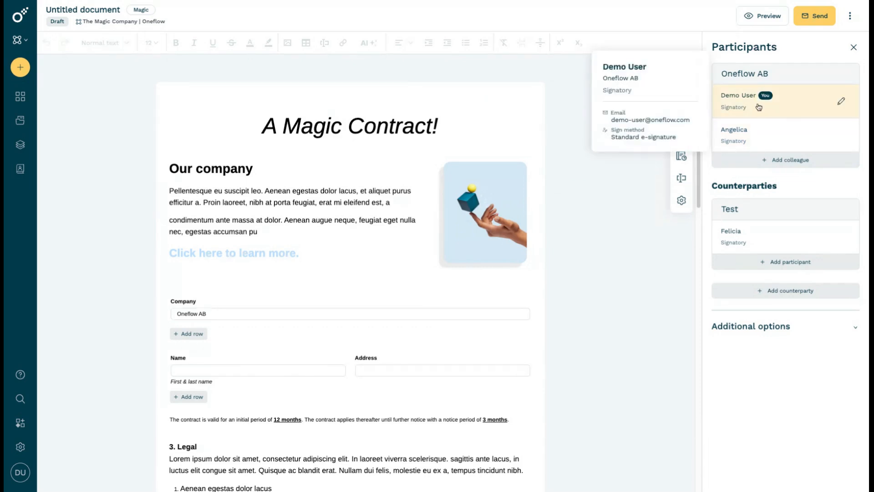
mouse_move(797, 130)
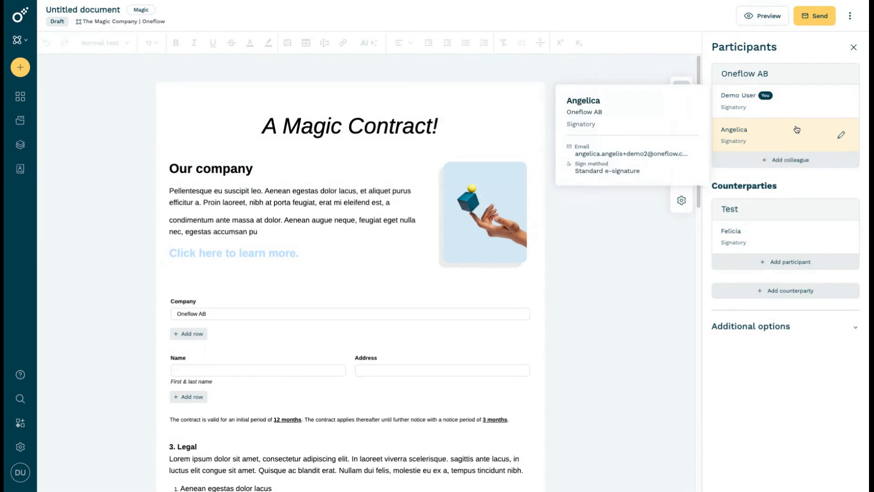
click(772, 141)
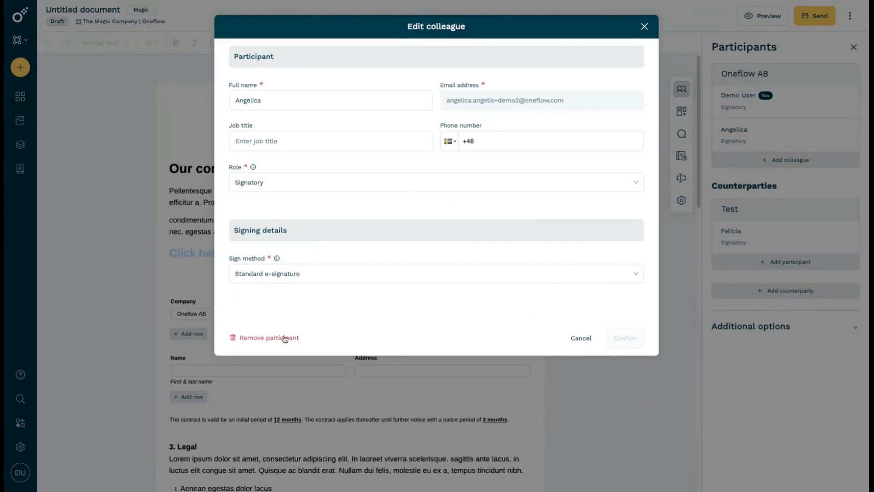
click(251, 338)
click(604, 337)
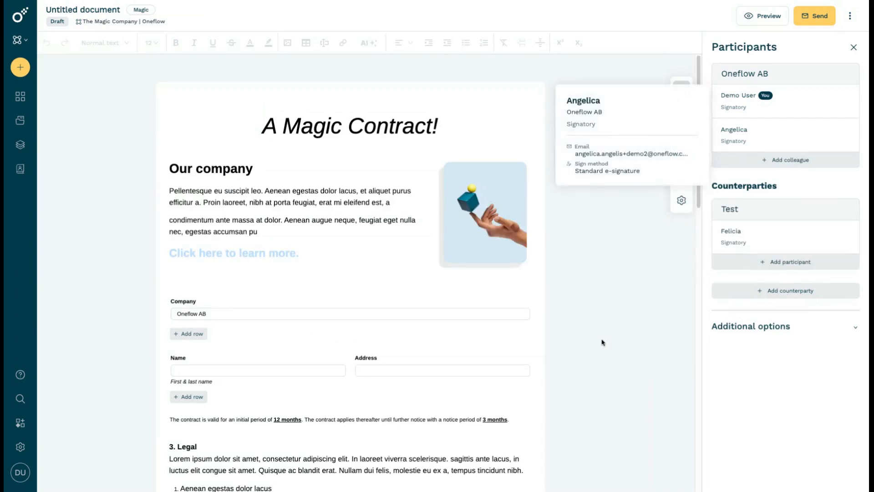
Add the first listed colleague to Oneflow AB as an Internal approver without a notification email
click(797, 127)
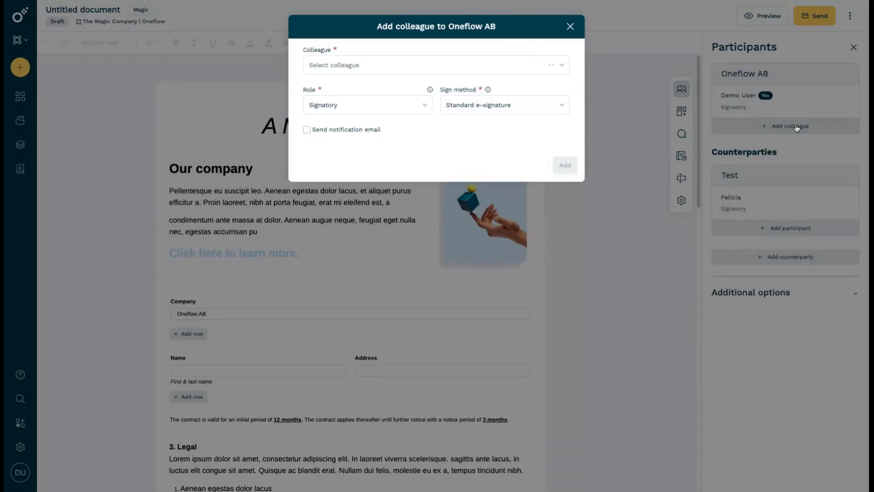
click(494, 69)
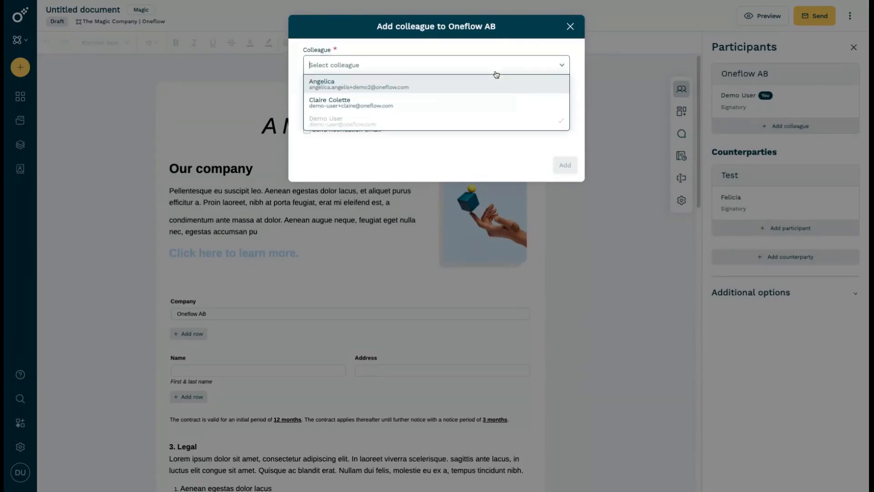
click(477, 87)
click(369, 104)
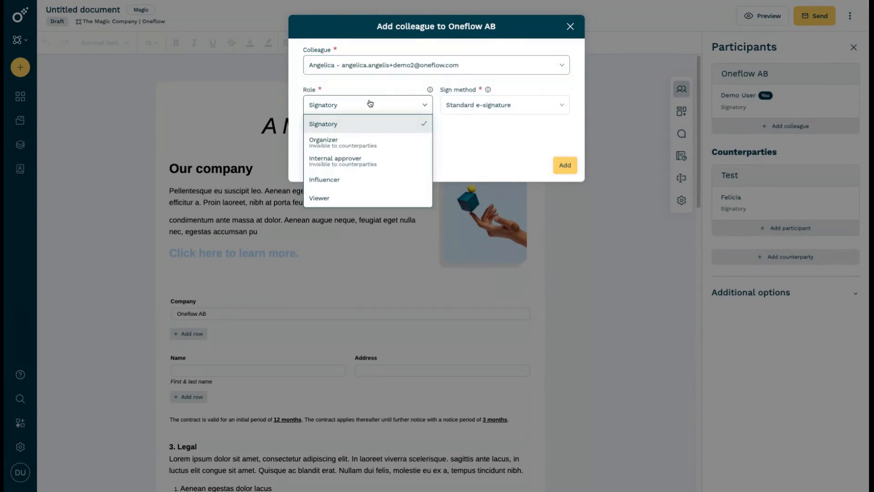
click(363, 162)
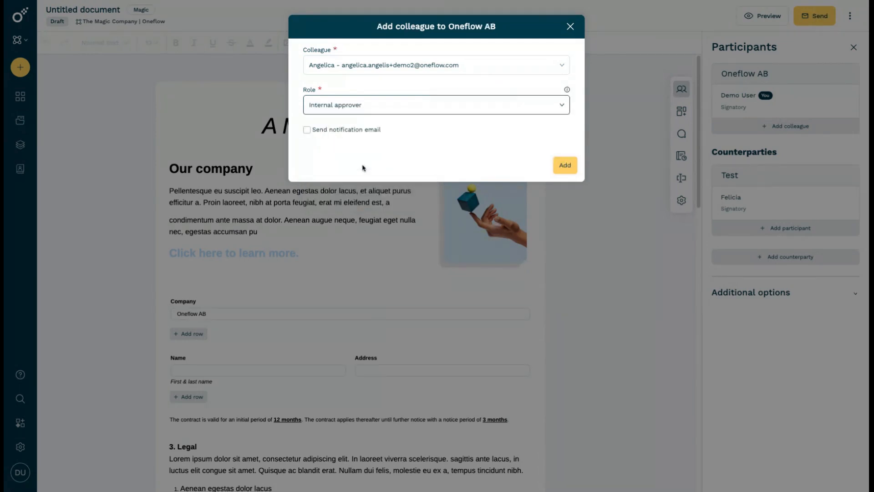
click(567, 166)
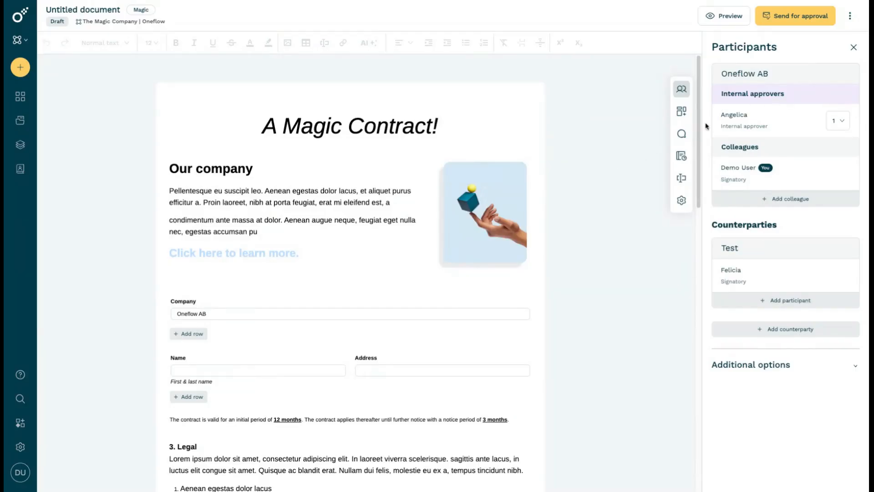
mouse_move(731, 128)
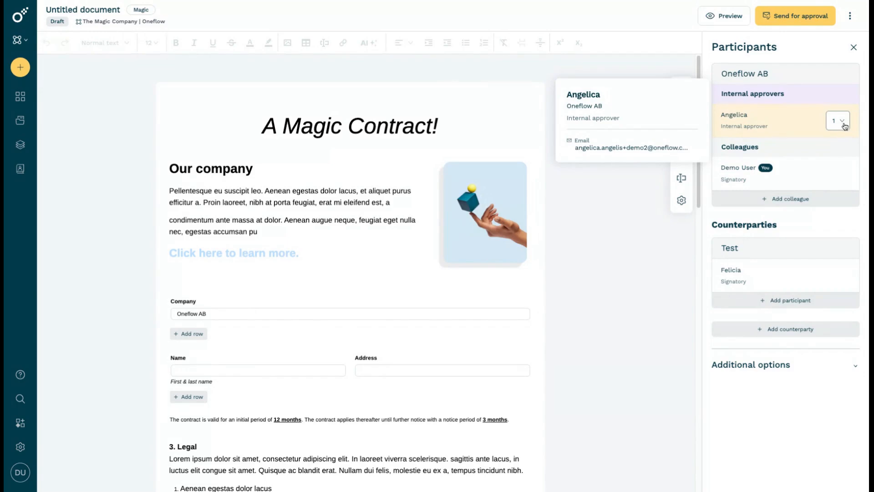
Add the second listed colleague to Oneflow AB as another Internal approver without a notification email
click(813, 197)
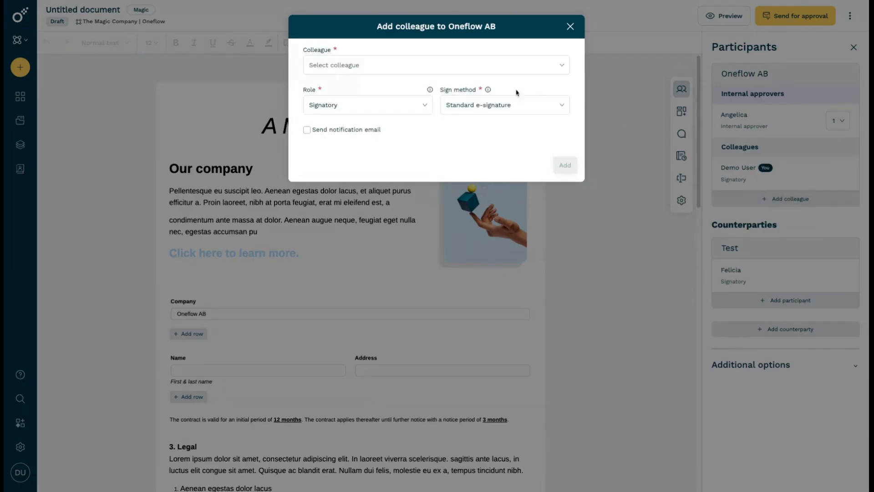
click(468, 68)
click(462, 102)
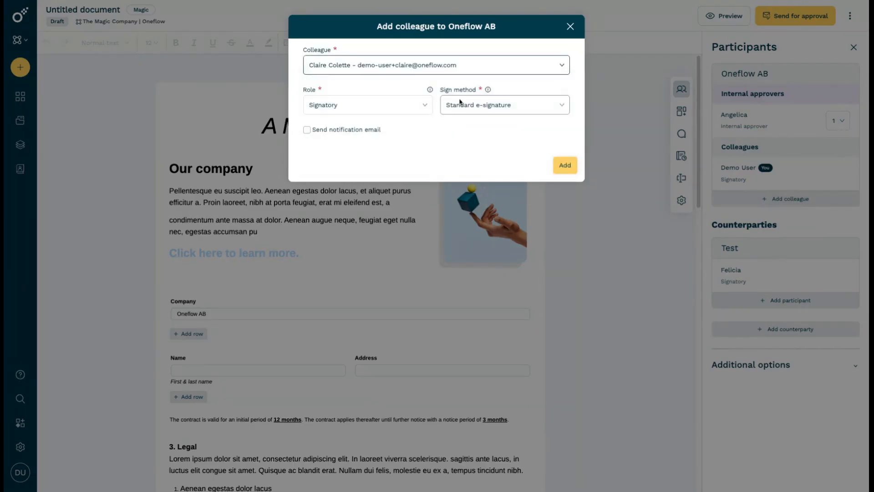
click(311, 111)
click(329, 159)
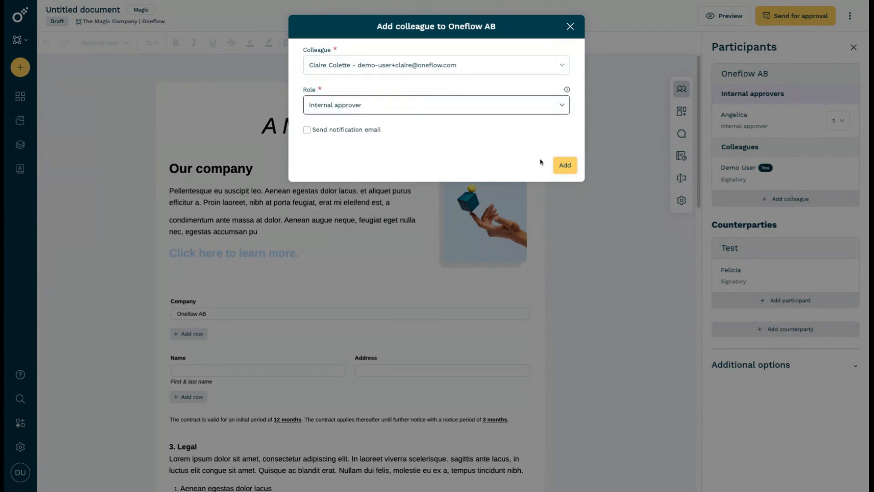
click(565, 165)
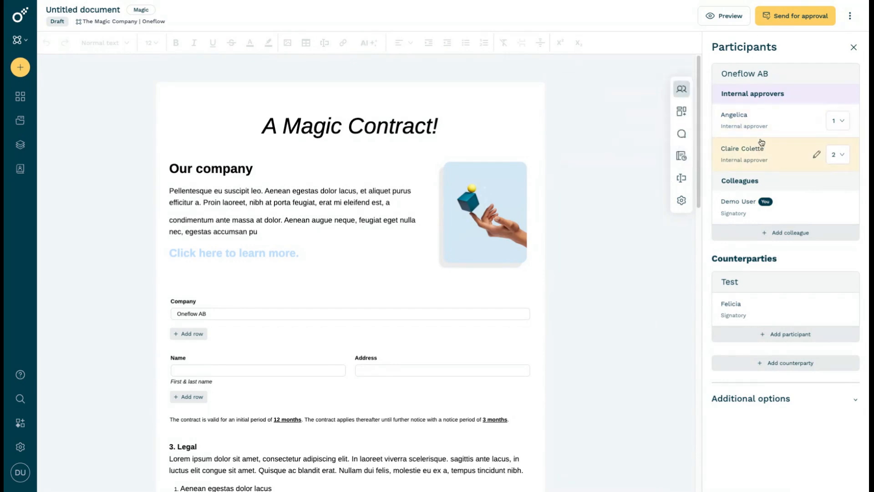
Preview the document as a counterparty to check which participants are shown, and exit the preview
mouse_move(761, 141)
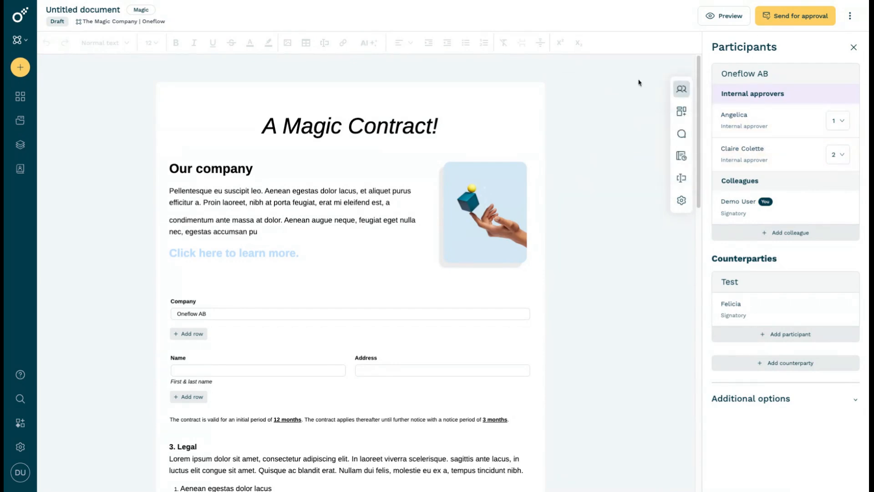
click(727, 15)
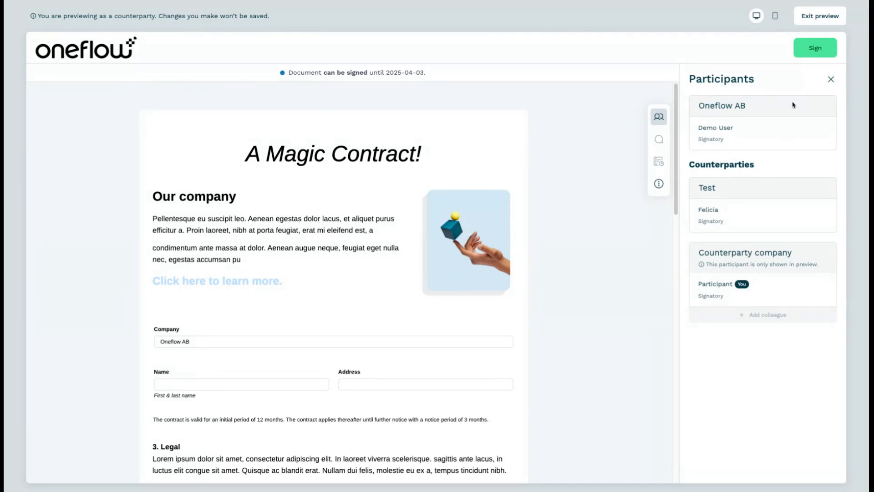
click(818, 16)
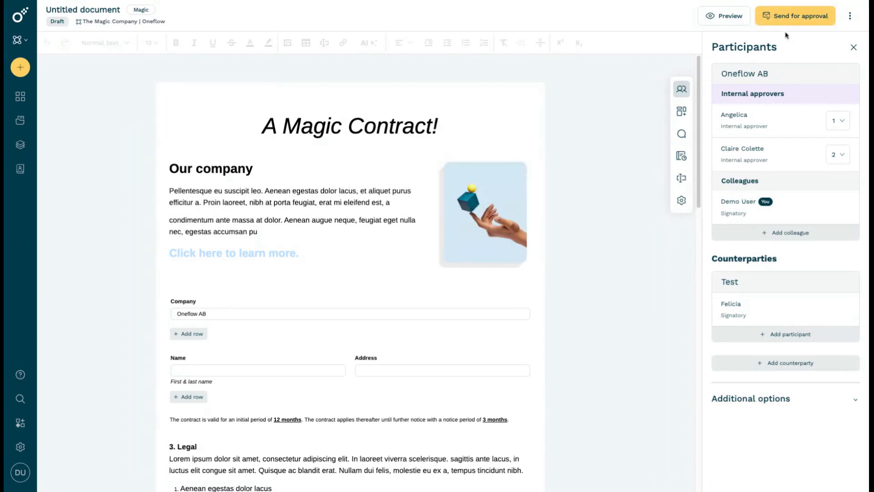
Send the document to the internal approvers for approval, with automatic signing invitations after approval switched off
click(791, 21)
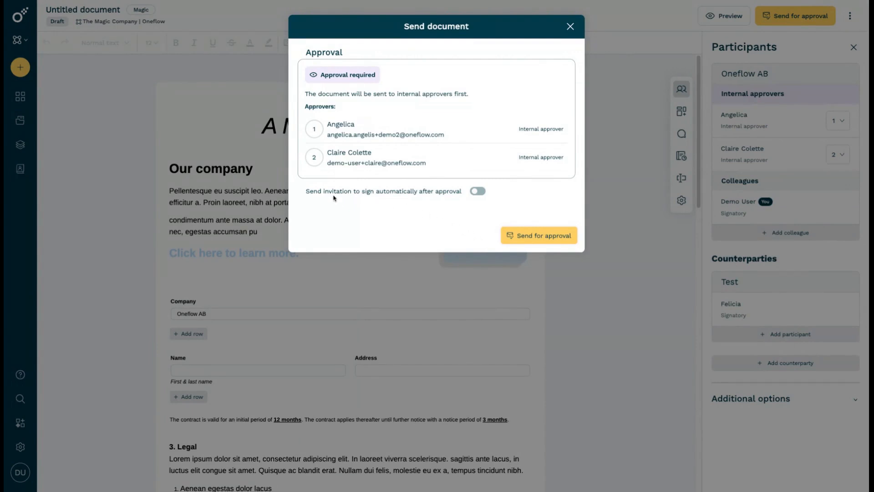
click(476, 191)
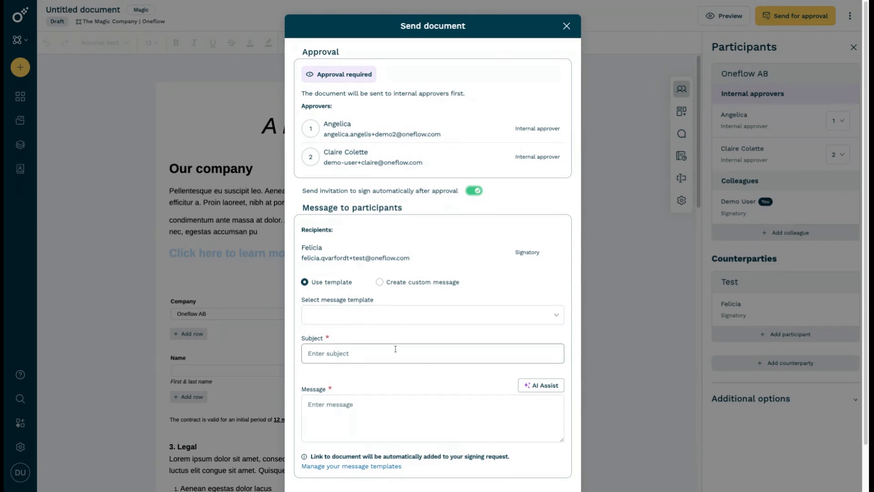
scroll(394, 351, down, 1)
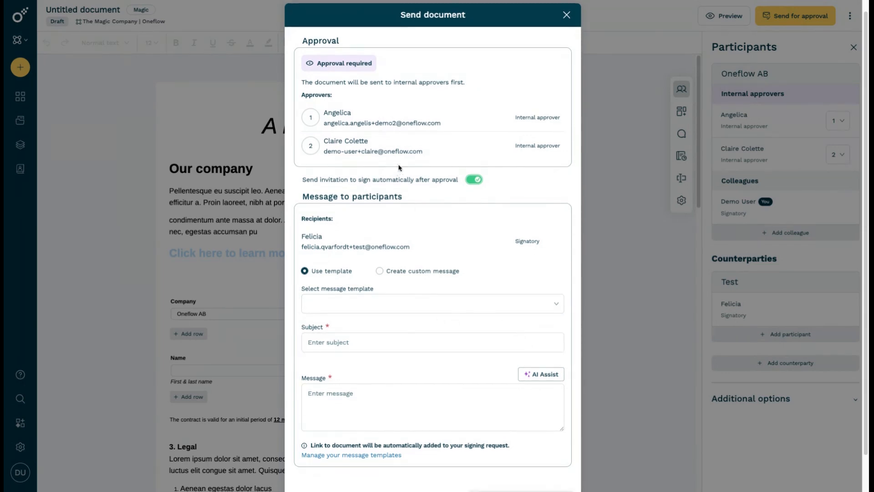
scroll(432, 203, up, 1)
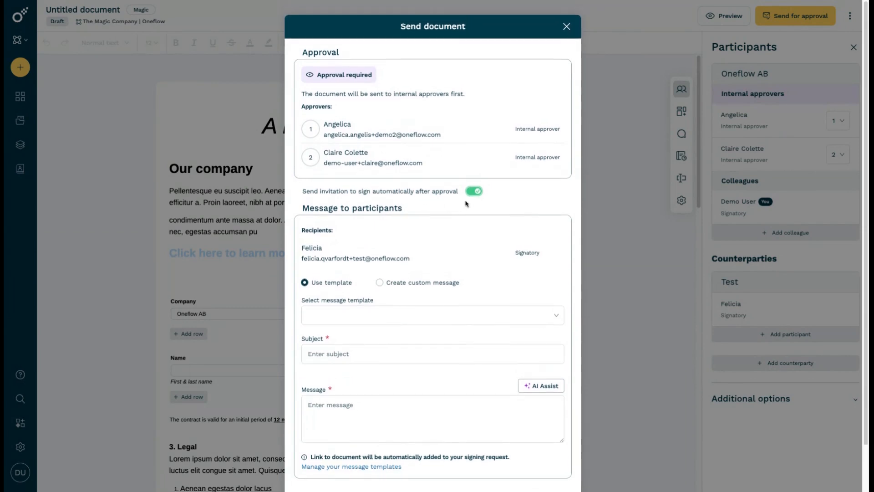
click(476, 191)
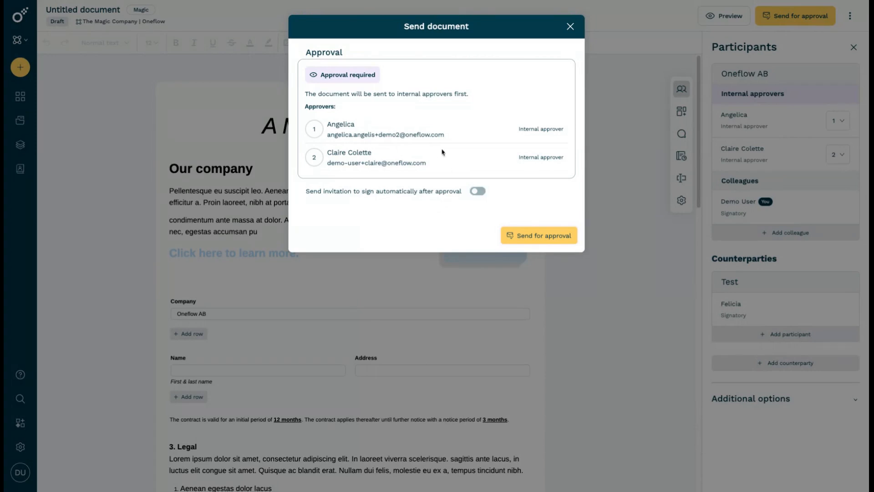
click(556, 239)
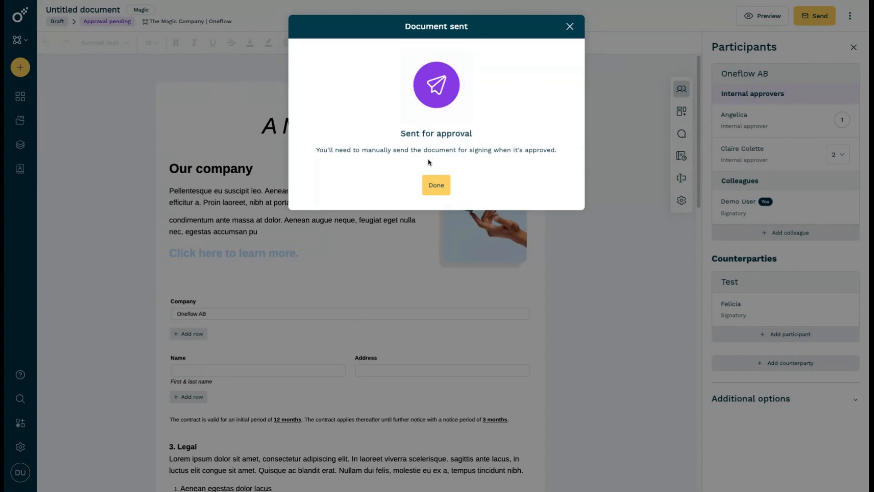
click(431, 184)
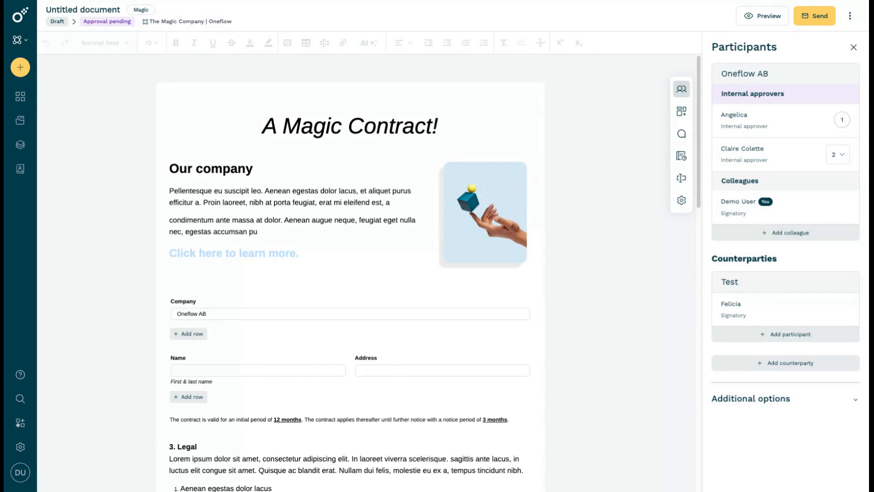
Examine the internal approval filters and statuses in the documents list, and reopen the Test document awaiting approval
click(27, 124)
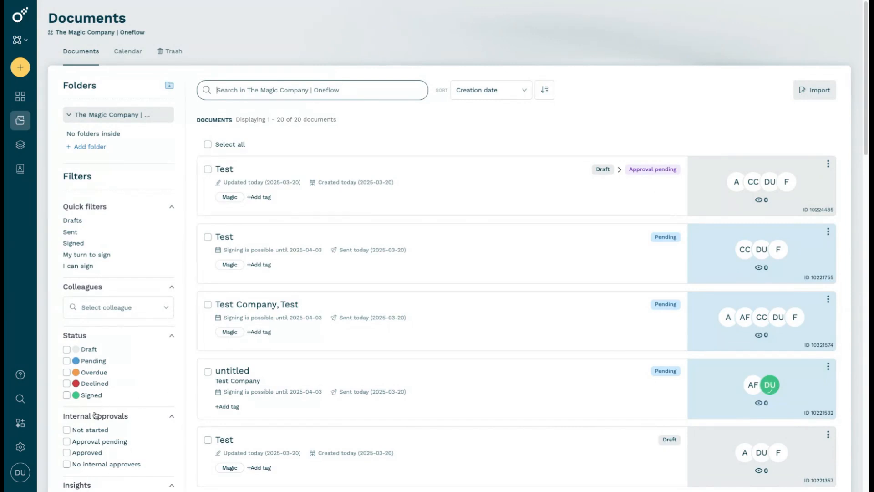
scroll(113, 433, down, 2)
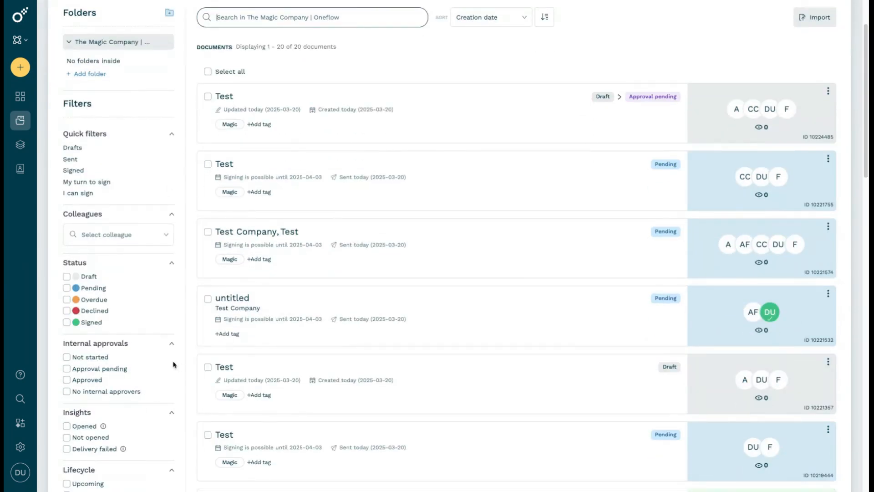
scroll(486, 223, up, 1)
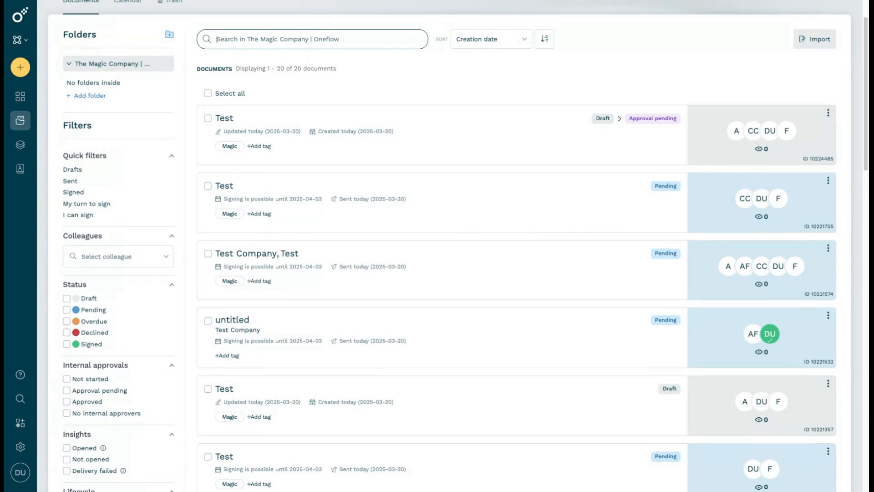
scroll(241, 121, down, 1)
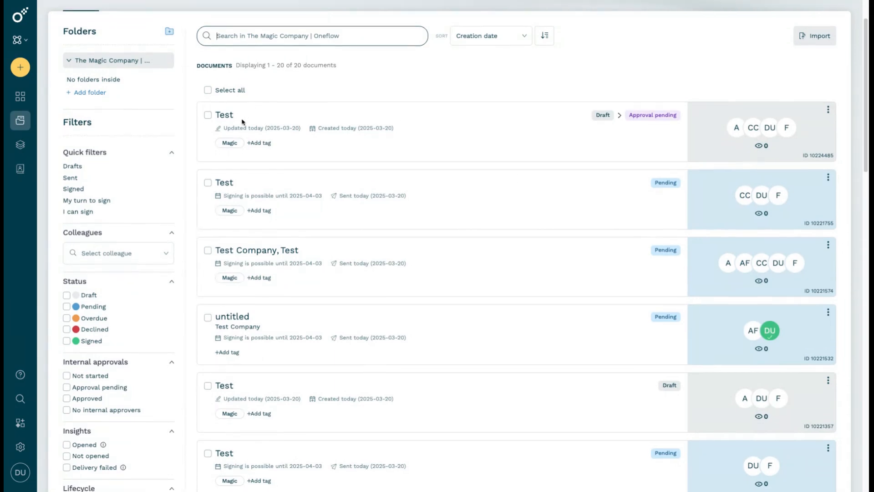
scroll(242, 120, up, 1)
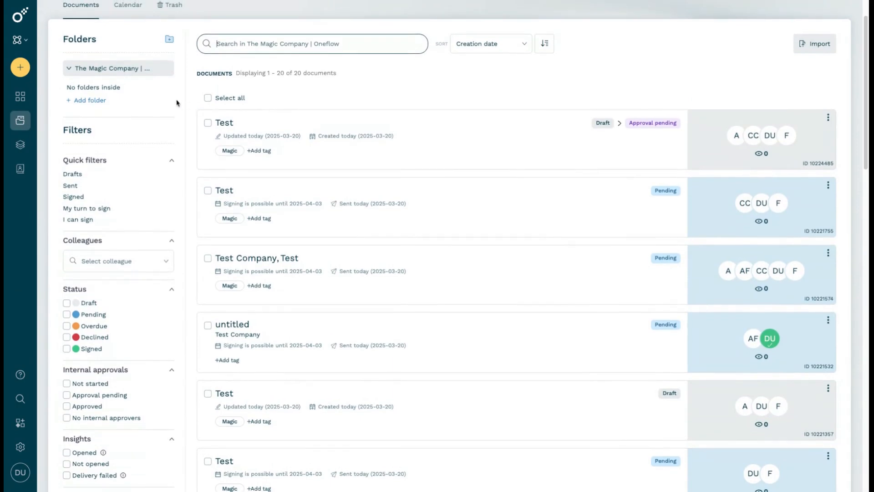
click(225, 123)
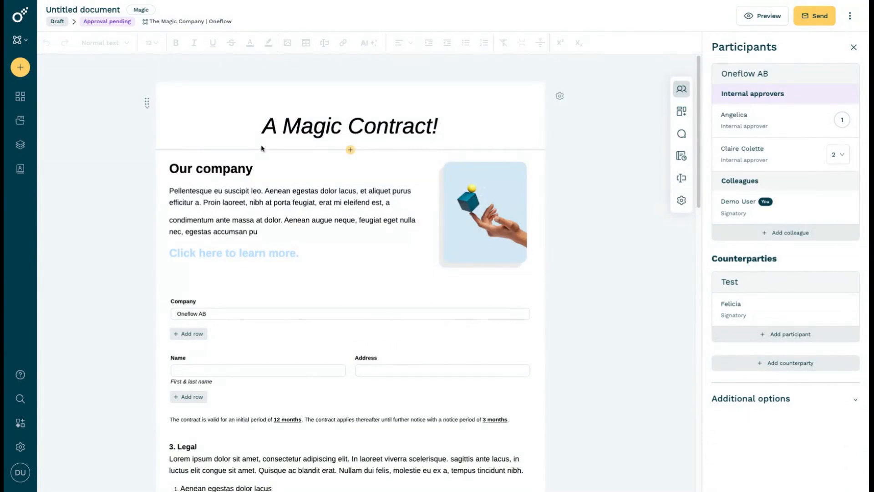
Create a new document from Magic Template
click(26, 72)
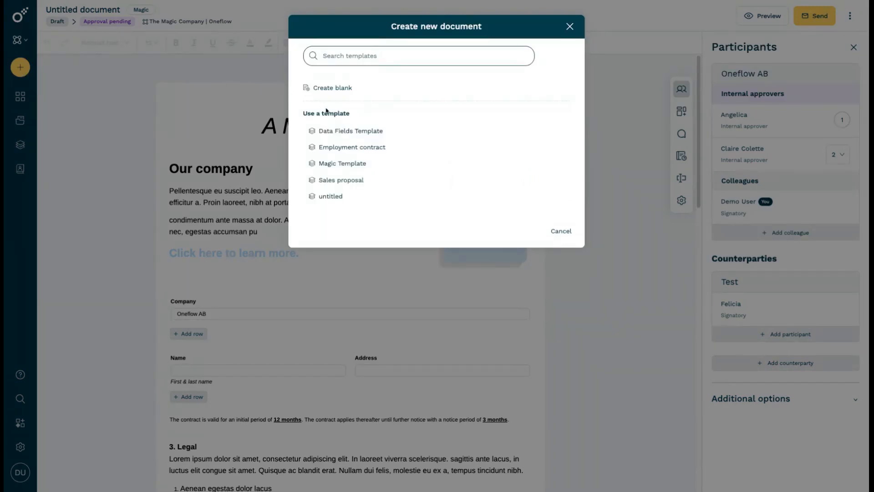
click(354, 164)
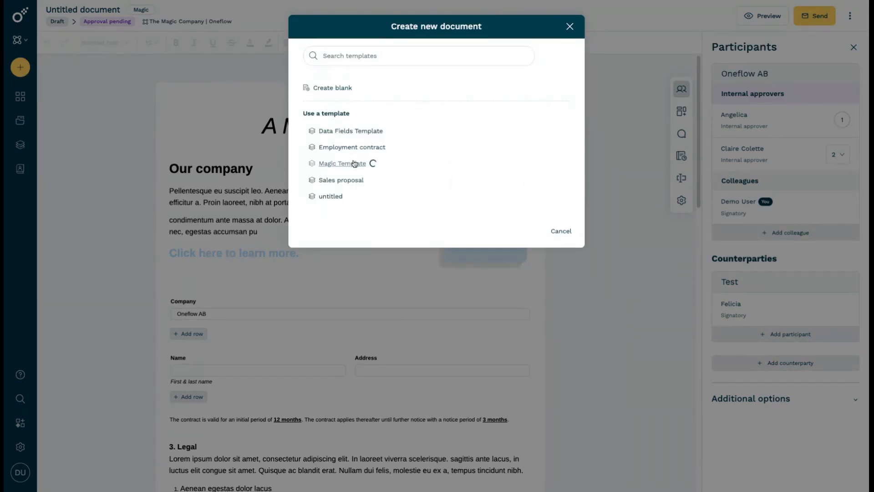
Add a row with two fields at default settings below the Name and Address fields
scroll(353, 164, down, 1)
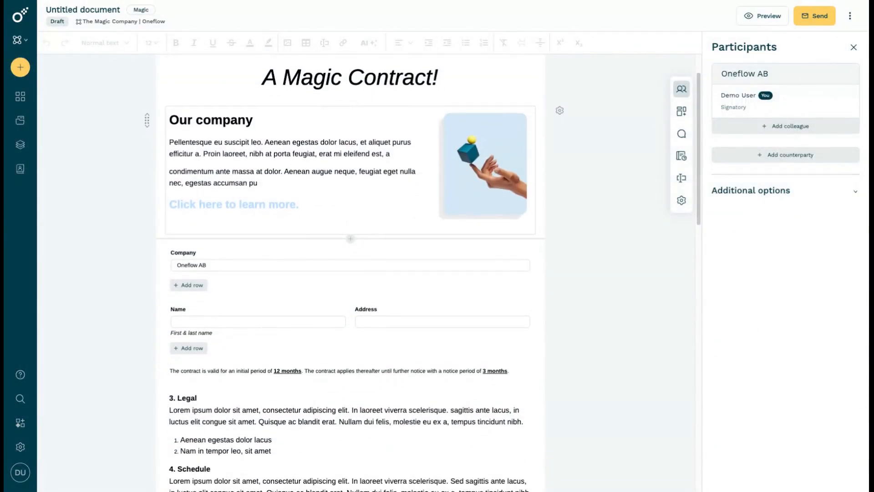
scroll(282, 261, down, 1)
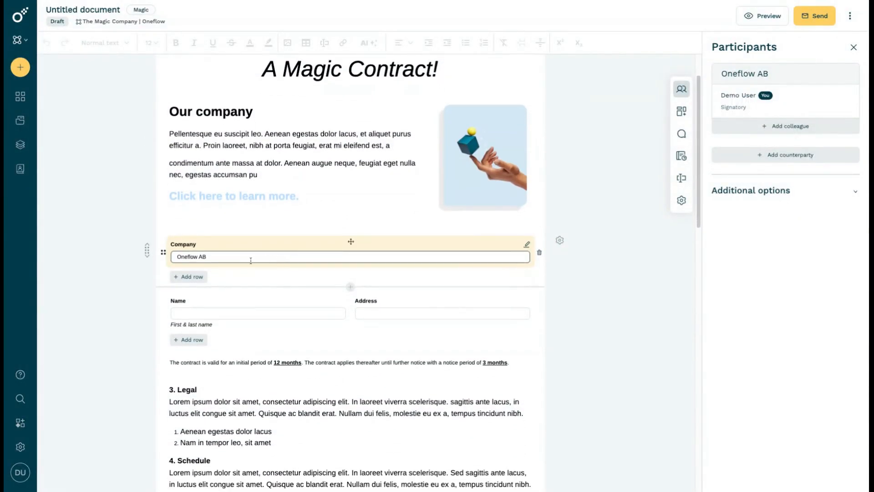
click(204, 340)
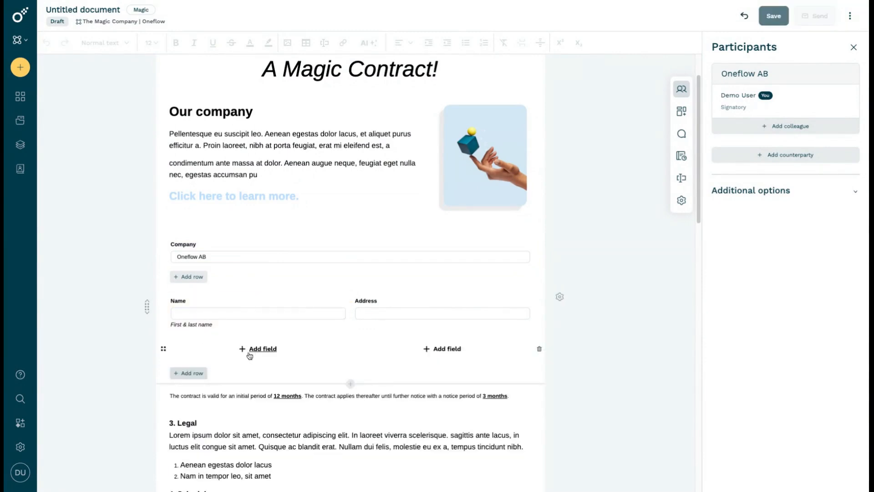
click(248, 351)
click(307, 468)
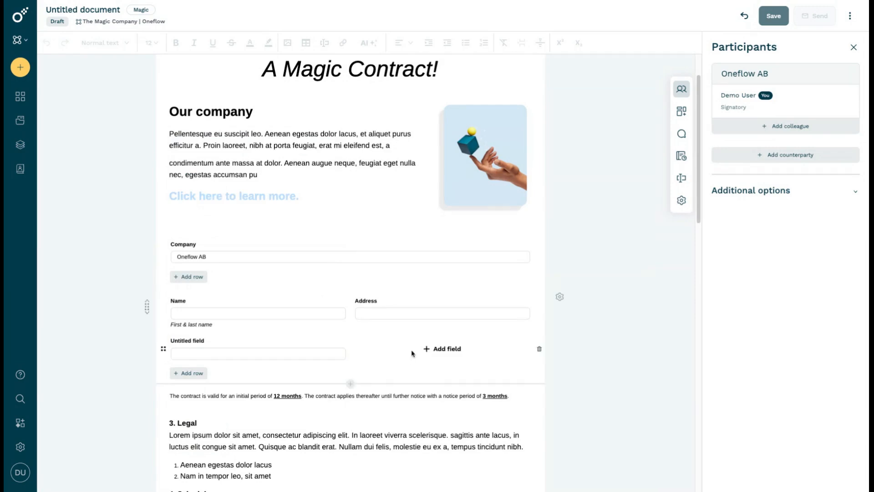
click(435, 351)
click(488, 468)
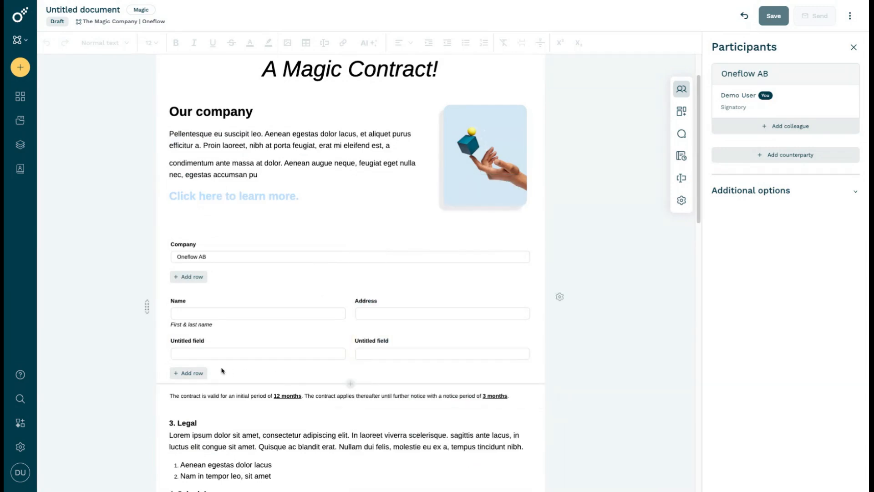
Add another row with two fields at default settings below the first untitled row in the Name and Address form
click(206, 373)
click(241, 383)
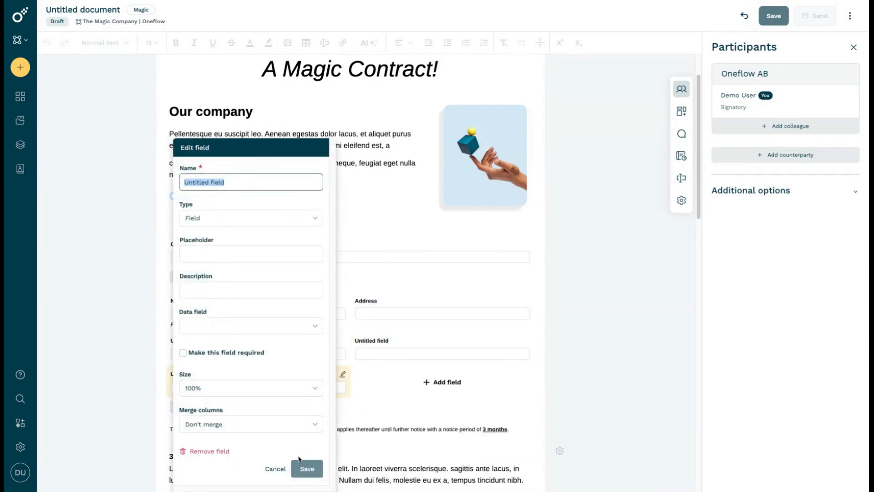
click(307, 469)
click(455, 382)
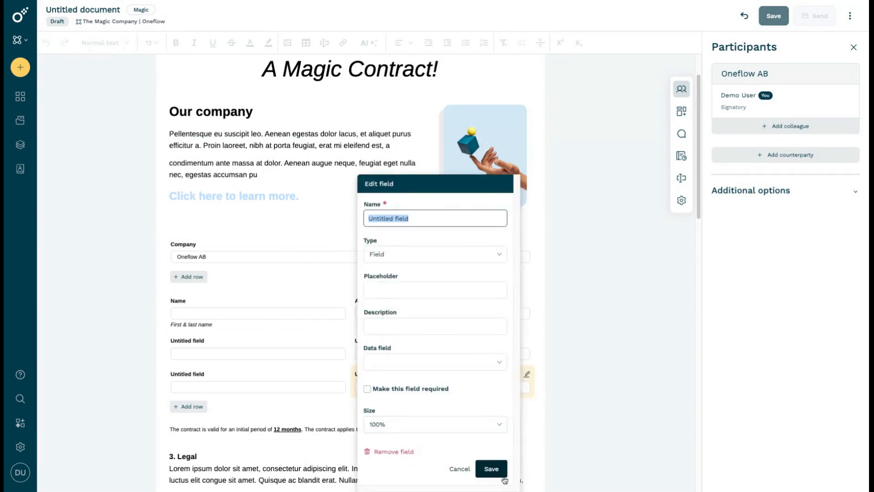
click(491, 469)
Add a third untitled row with two default fields at the end of the Name and Address form
scroll(447, 410, down, 4)
click(189, 207)
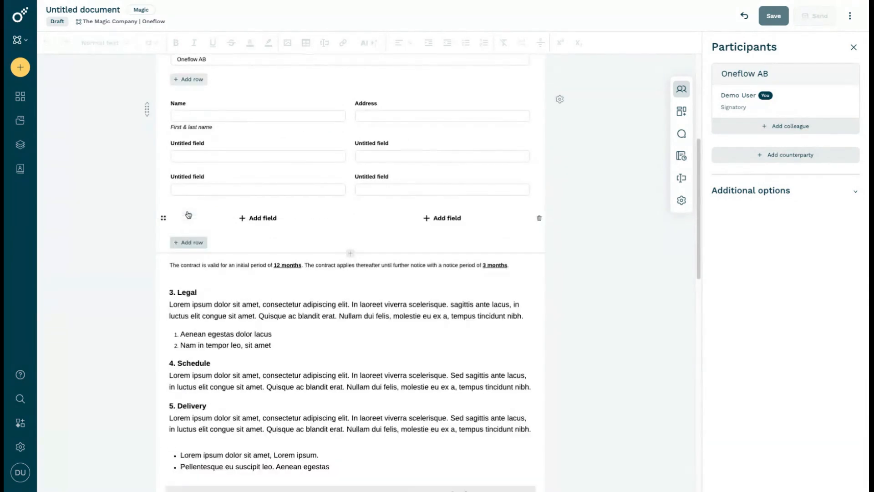
click(242, 218)
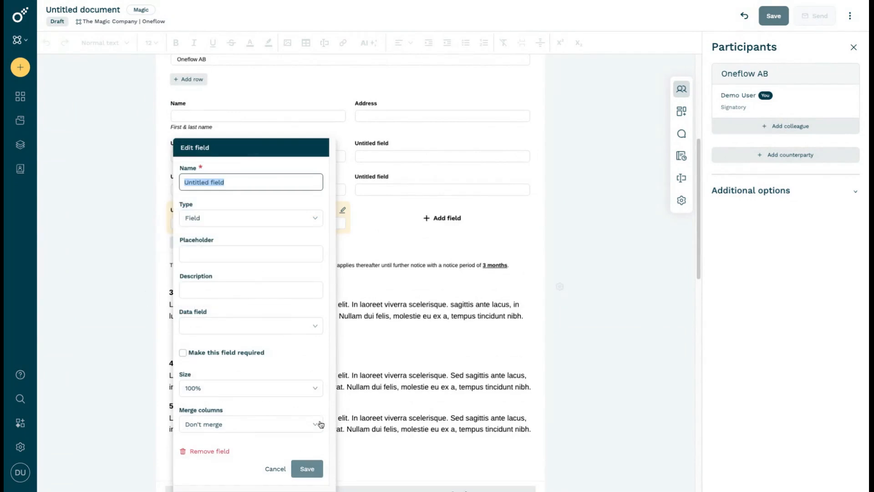
click(313, 467)
click(428, 225)
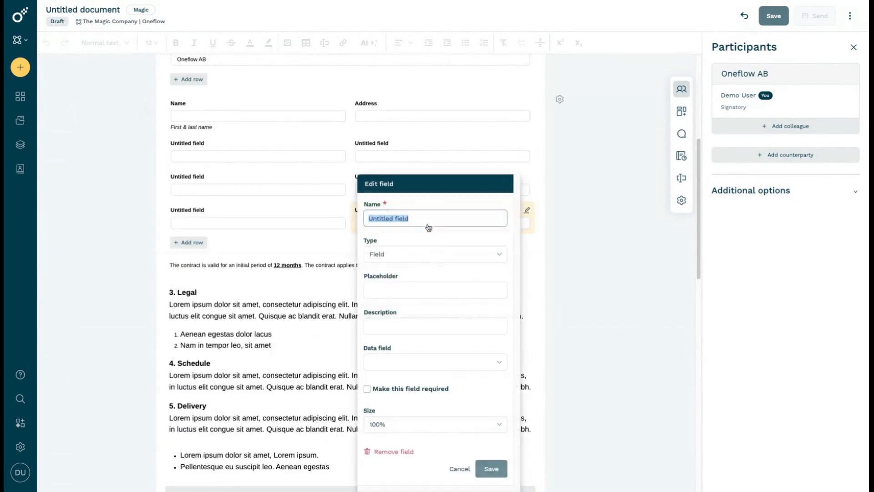
click(491, 473)
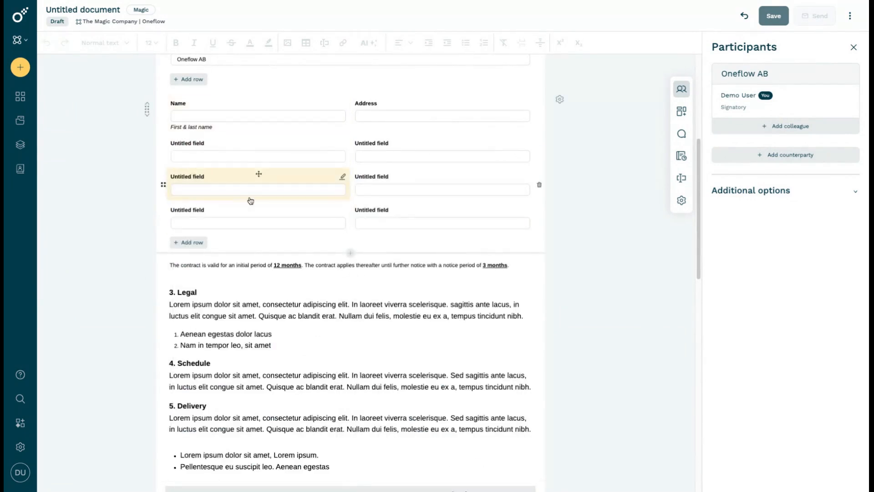
Insert a form section with one default field directly below the Name and Address form, and delete that section again
click(350, 252)
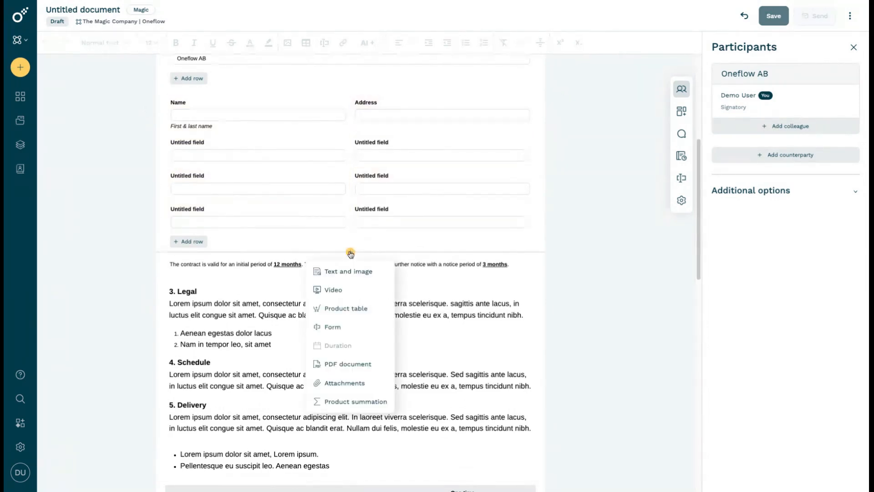
click(363, 327)
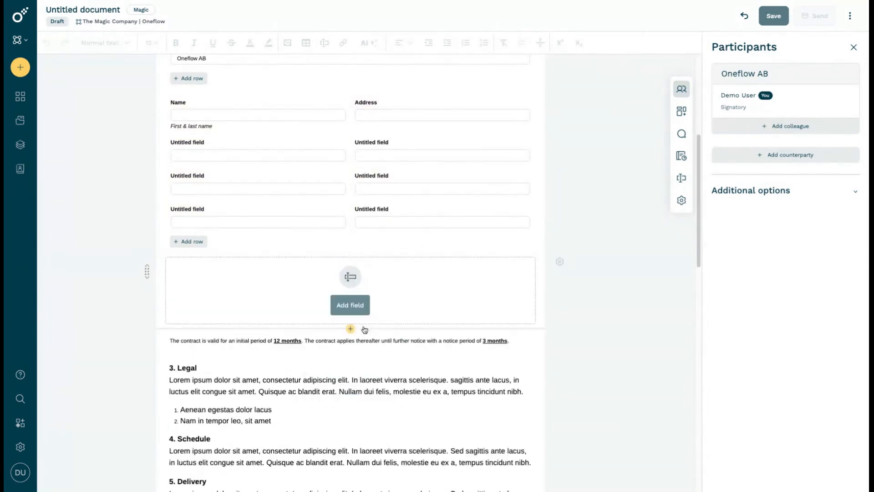
click(364, 303)
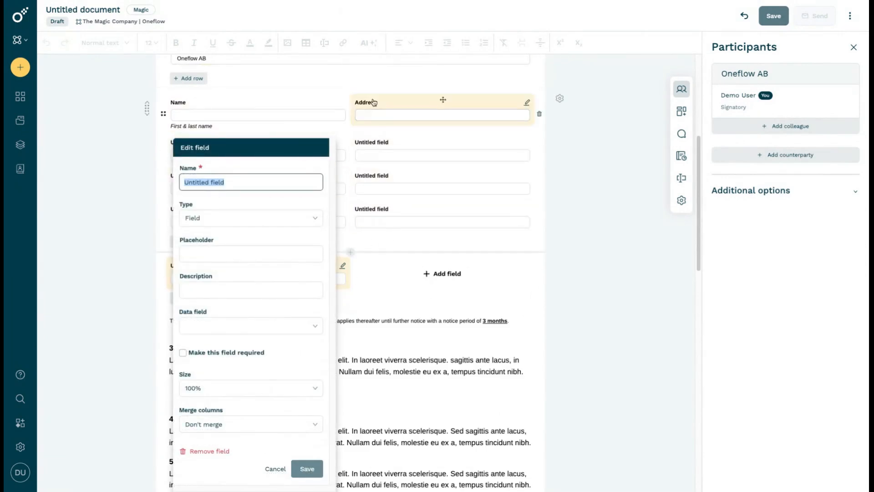
click(424, 256)
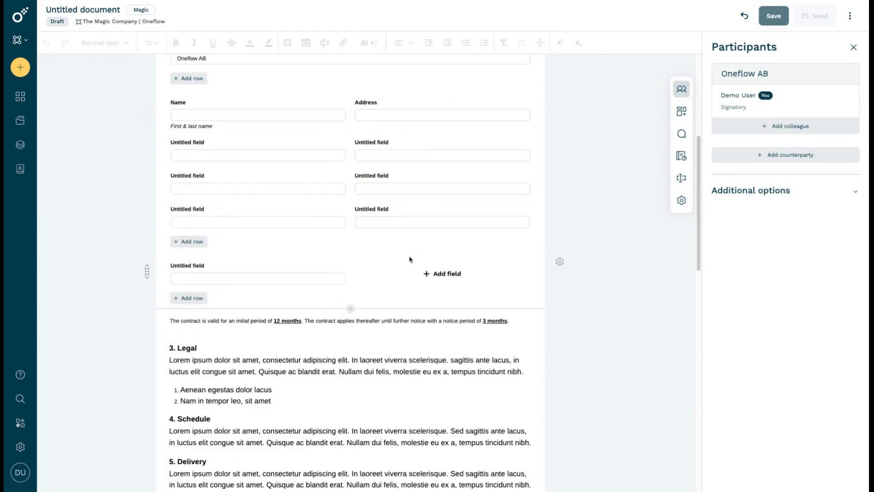
click(559, 261)
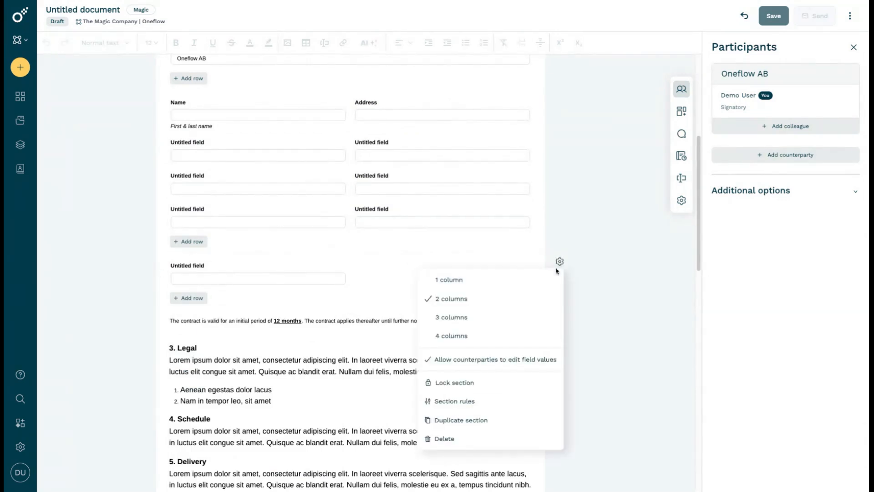
click(486, 439)
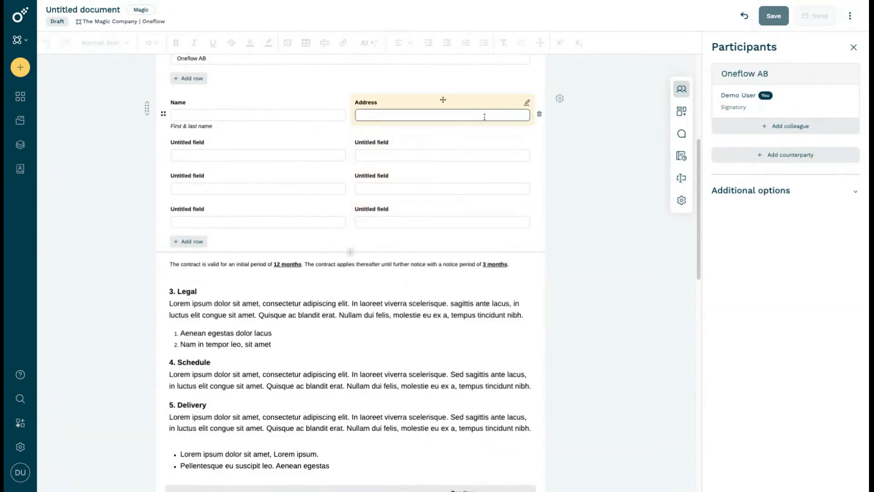
Duplicate the form section containing the Name, Address and untitled fields
click(559, 98)
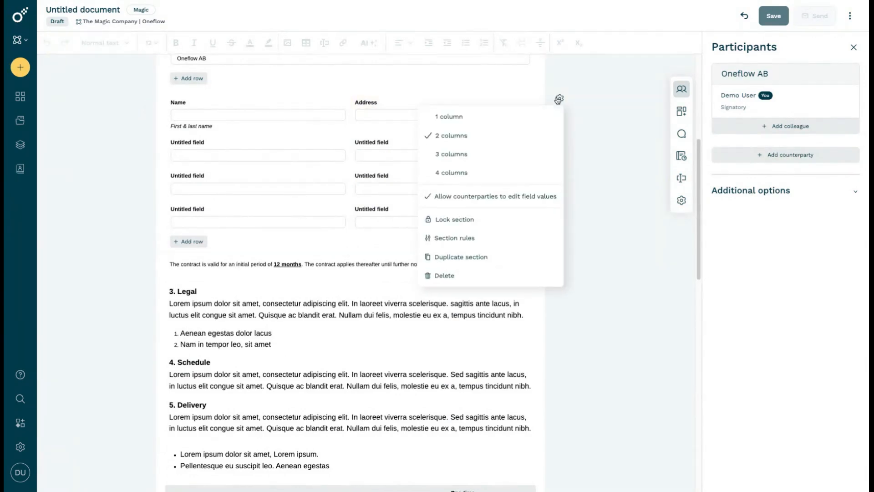
click(473, 263)
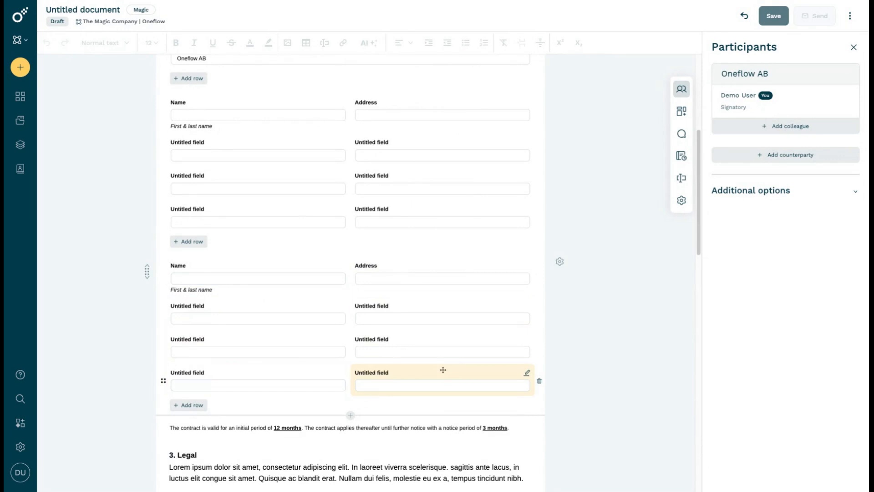
scroll(422, 308, down, 2)
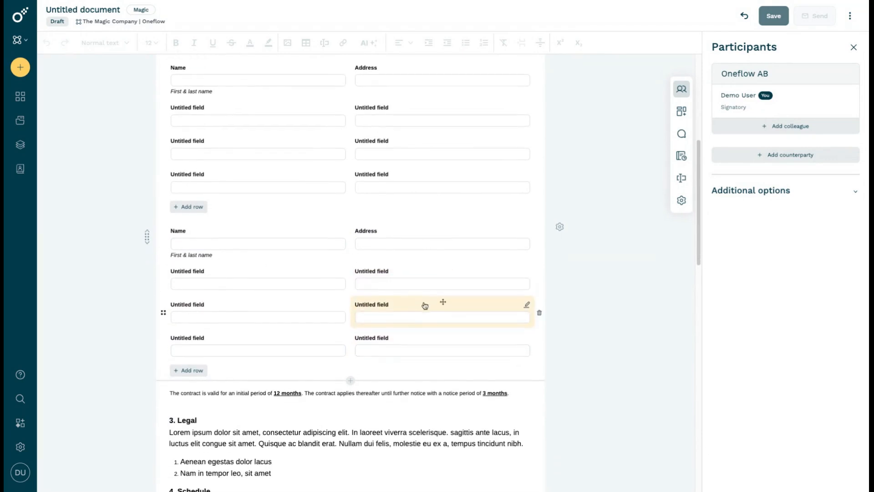
click(425, 305)
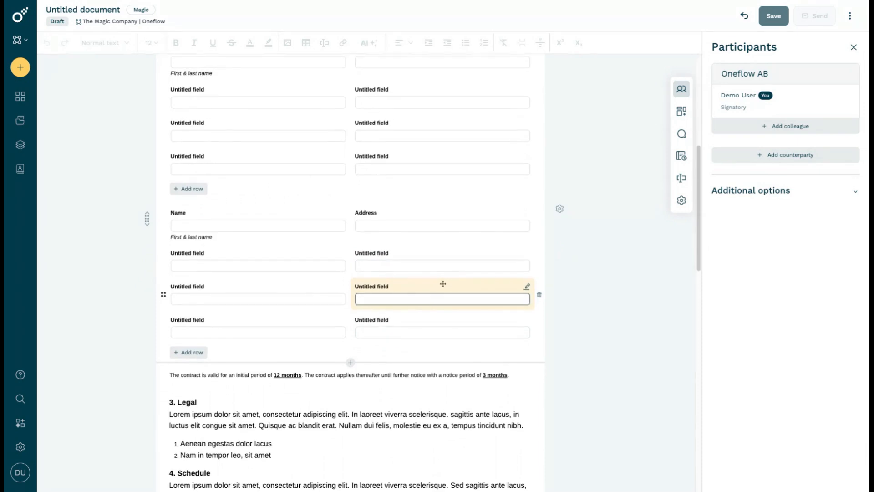
Duplicate the text section containing the Legal, Schedule and Delivery clauses
scroll(425, 304, down, 3)
scroll(416, 341, down, 2)
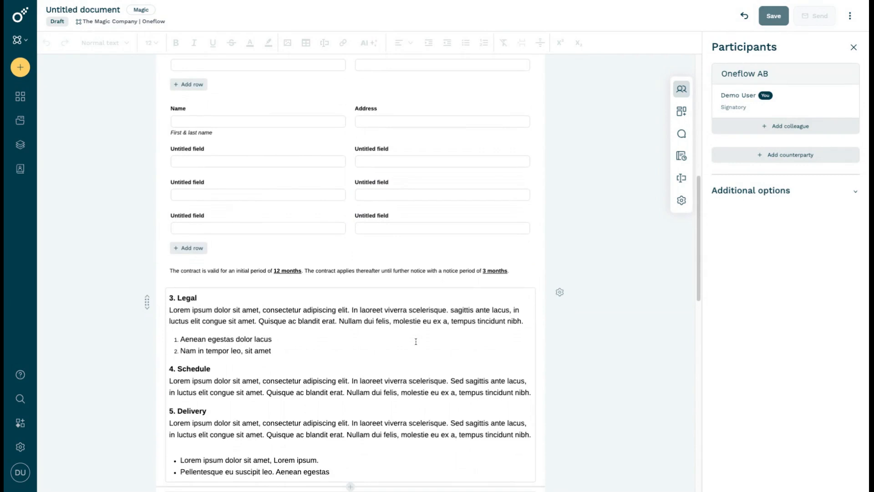
scroll(423, 334, up, 3)
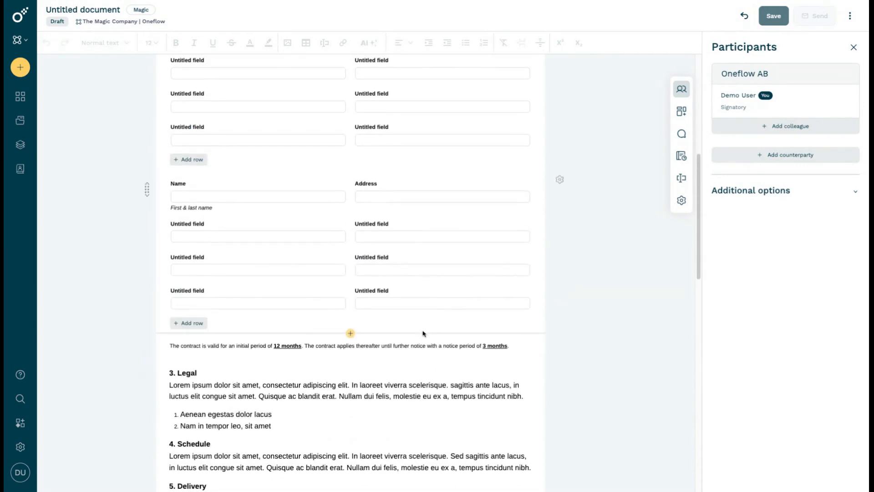
scroll(424, 334, down, 3)
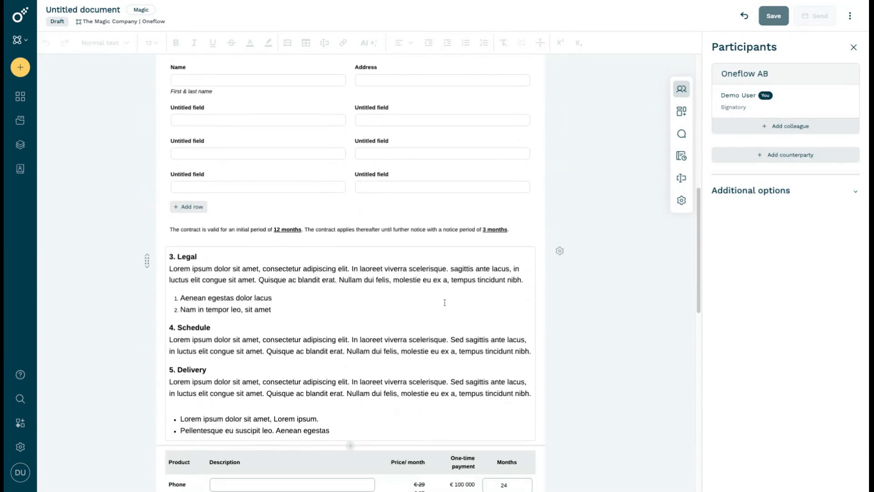
click(559, 251)
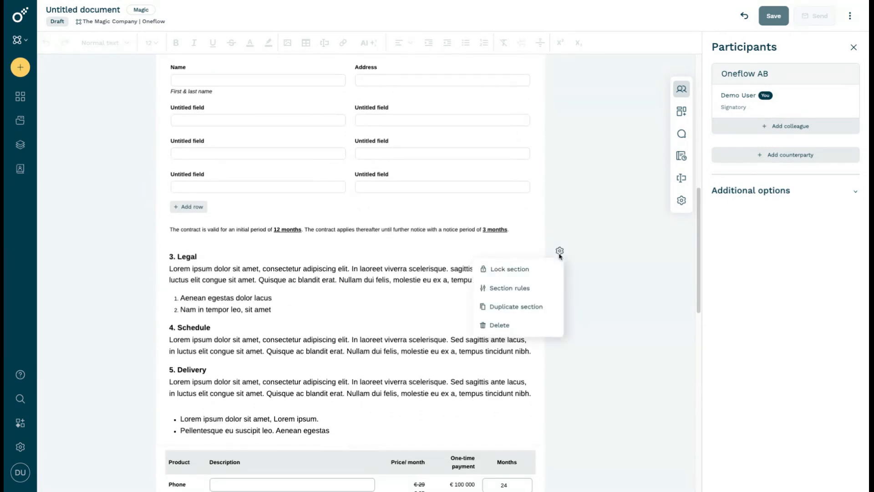
click(540, 307)
scroll(444, 298, down, 5)
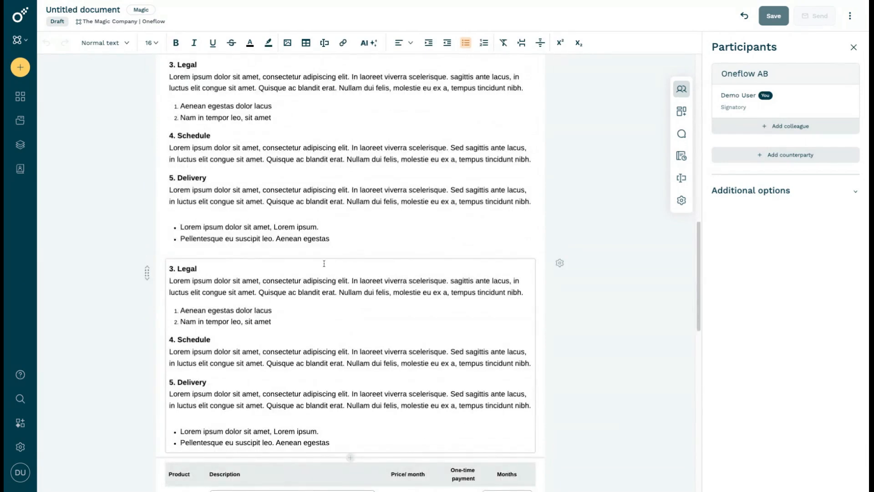
scroll(324, 264, up, 15)
scroll(324, 247, down, 1)
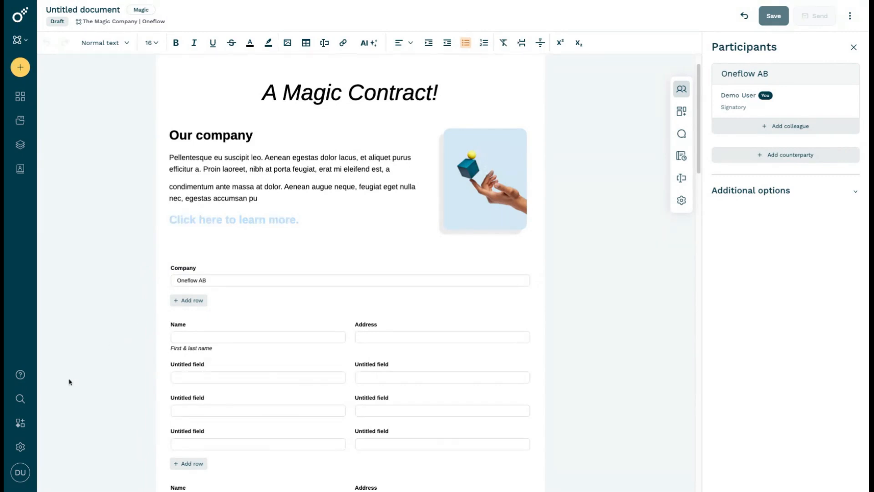
Open the details of the Custom Email Domain add-on in the Marketplace
click(17, 419)
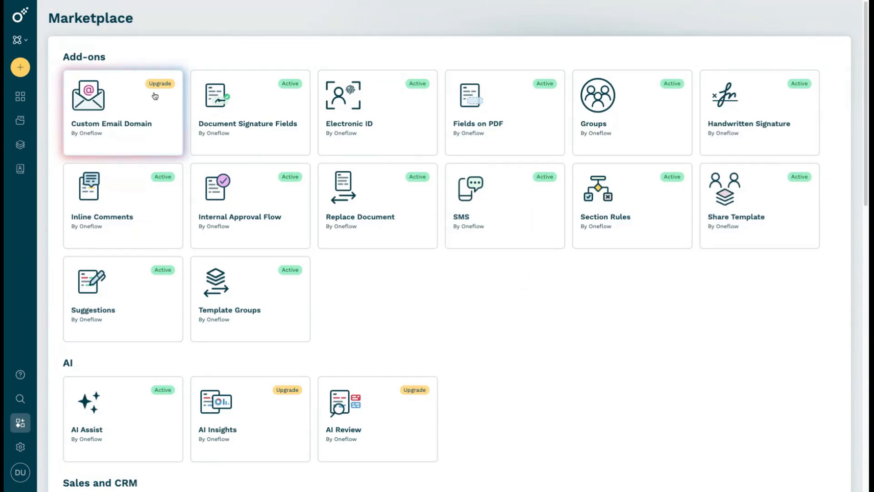
click(133, 108)
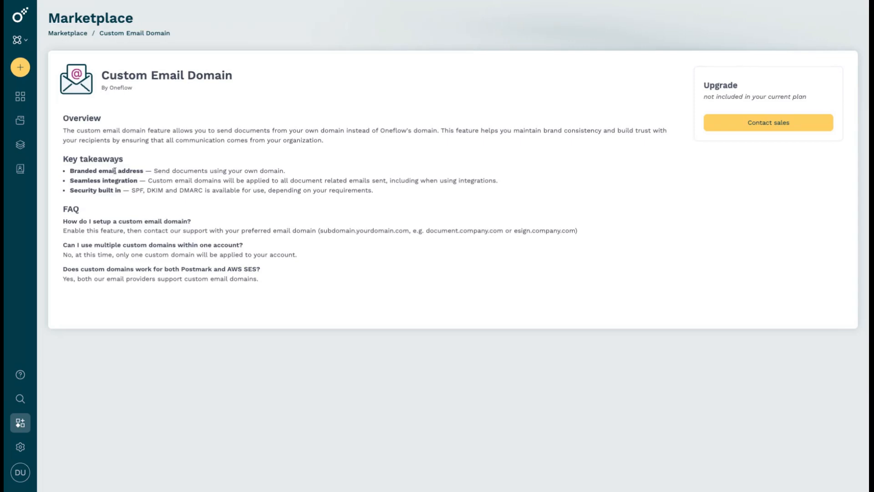
Restore the signed Magic contract created on 2025-03-20 from the documents trash
click(21, 121)
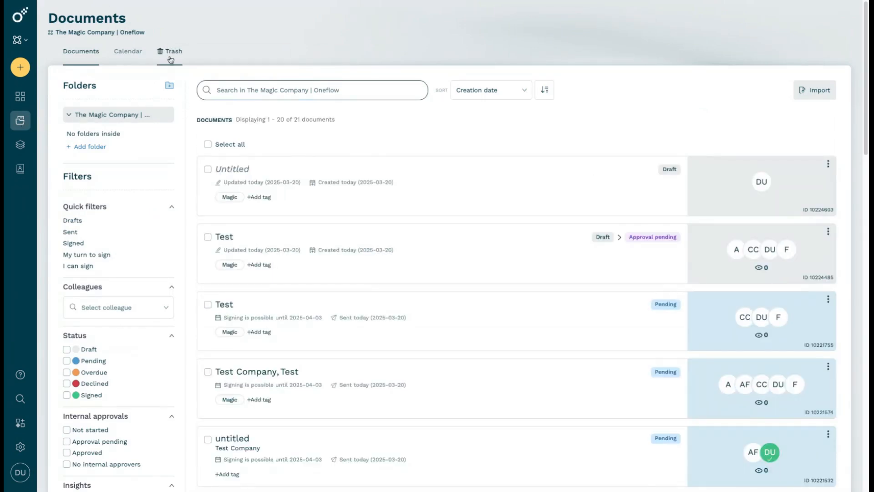
click(171, 60)
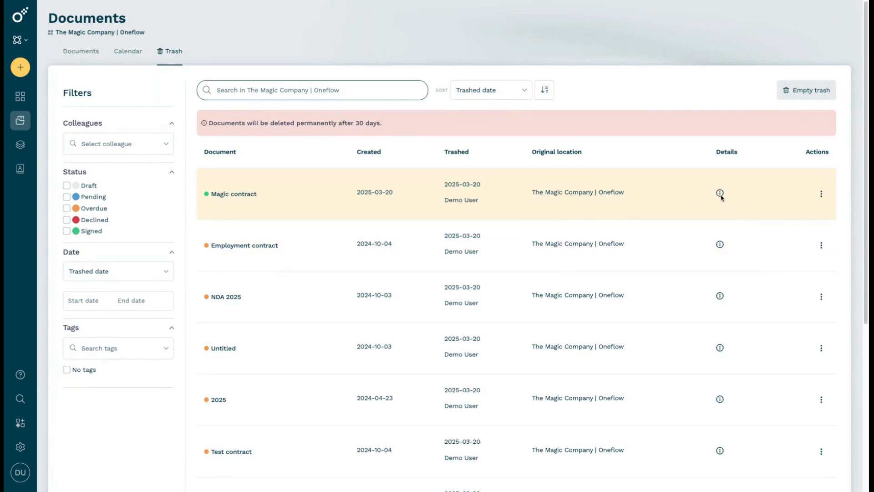
mouse_move(720, 193)
click(822, 194)
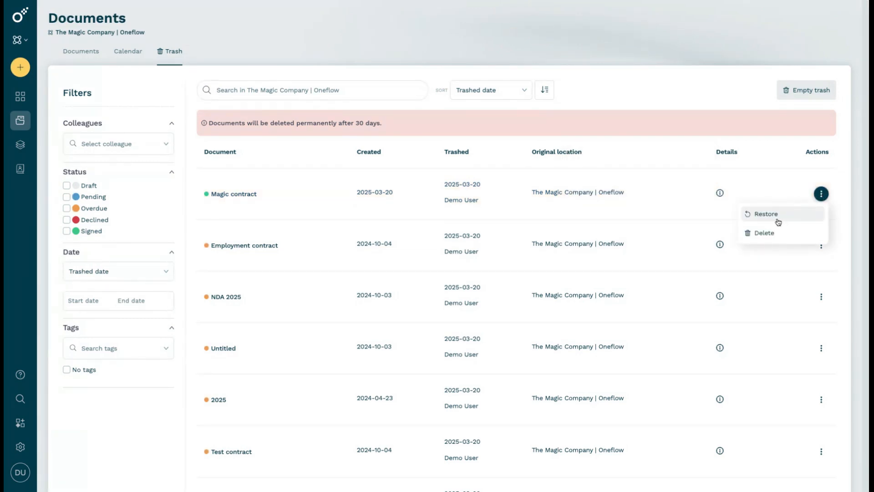
click(772, 215)
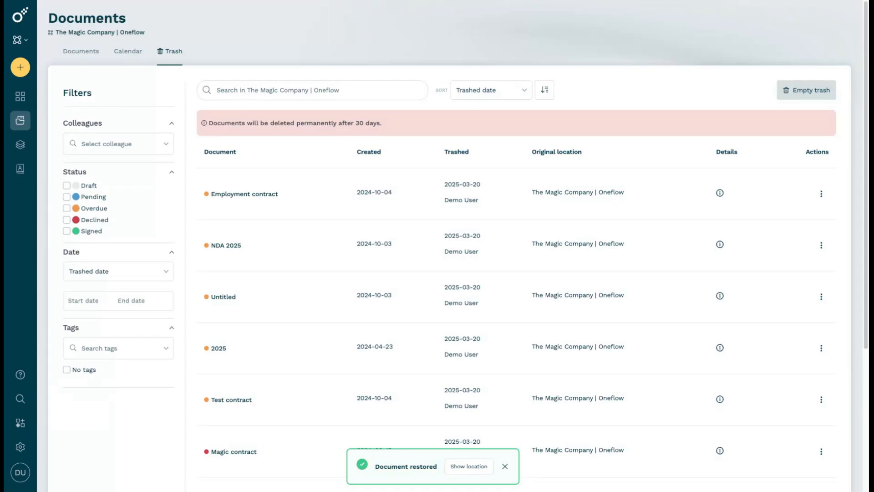
Open the confirmation for emptying the trash and cancel it without deleting any documents
click(807, 90)
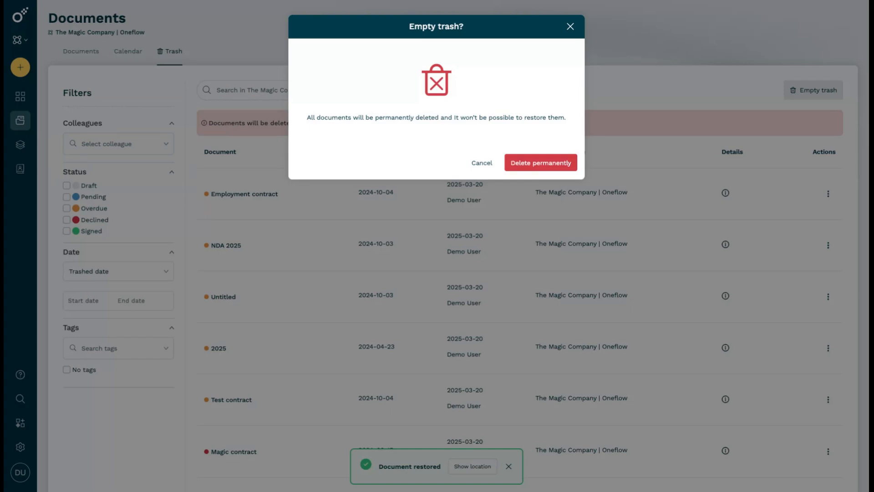
click(570, 28)
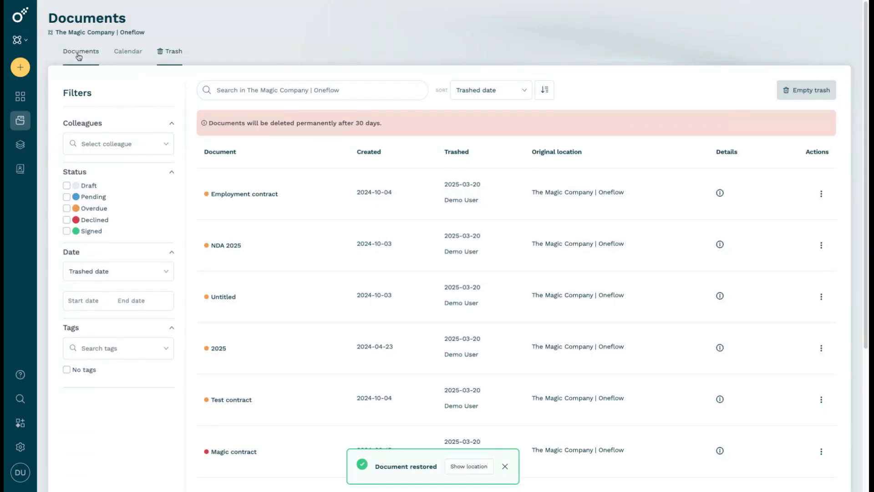
Return to the documents list and view the actions available for the Untitled draft
click(28, 122)
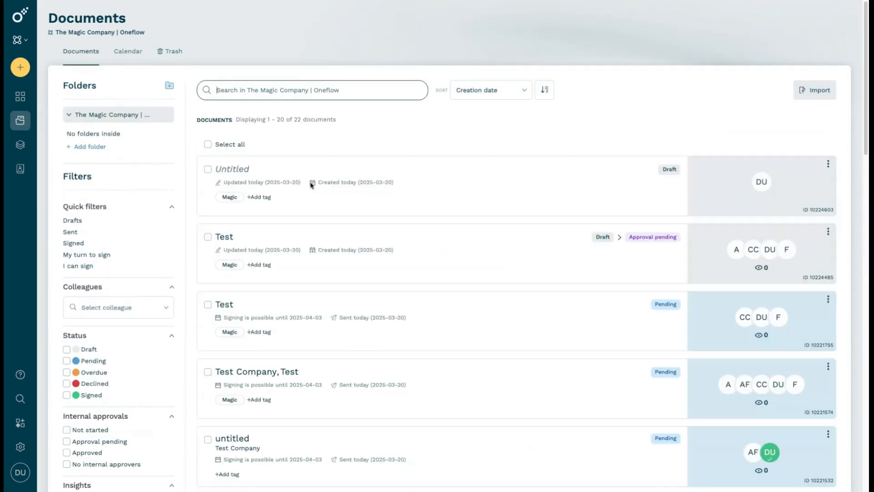
click(828, 164)
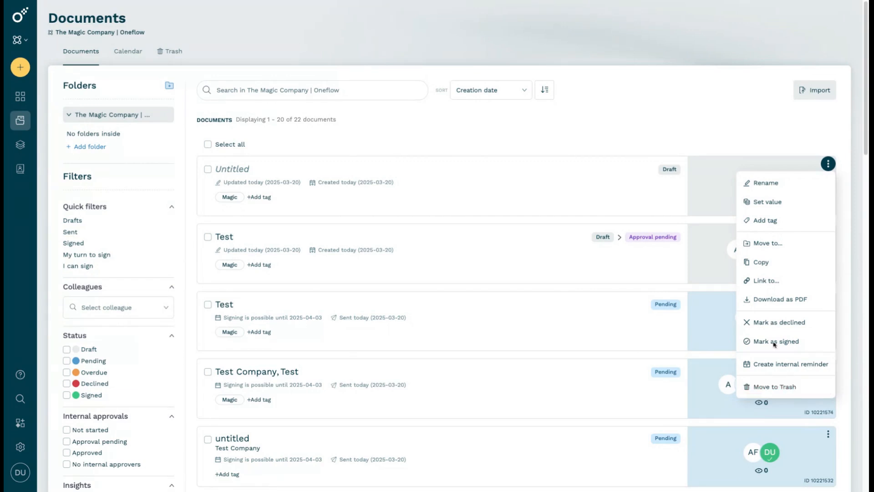
click(531, 142)
Select the Untitled draft and the two Test documents directly below it, and clear the selection
click(207, 169)
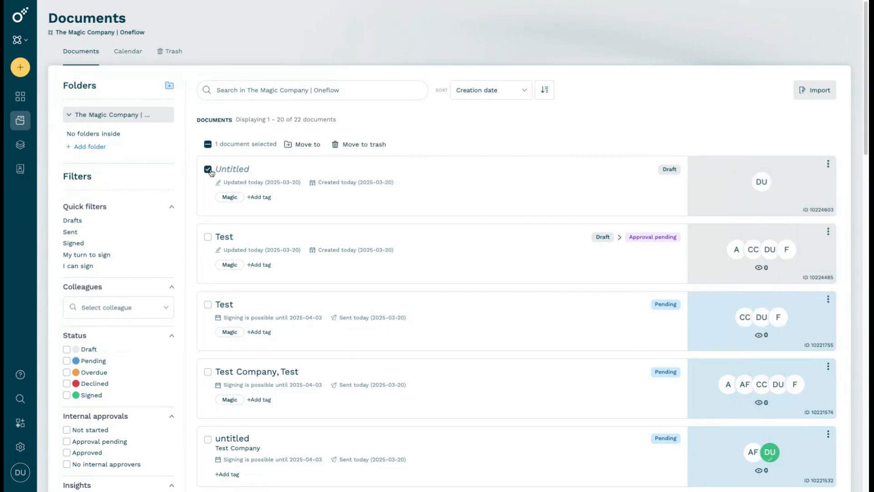
click(208, 237)
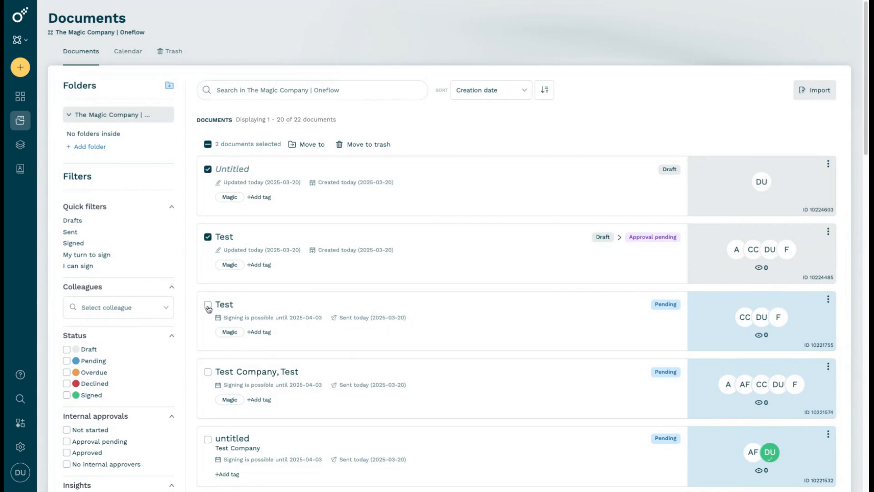
click(207, 304)
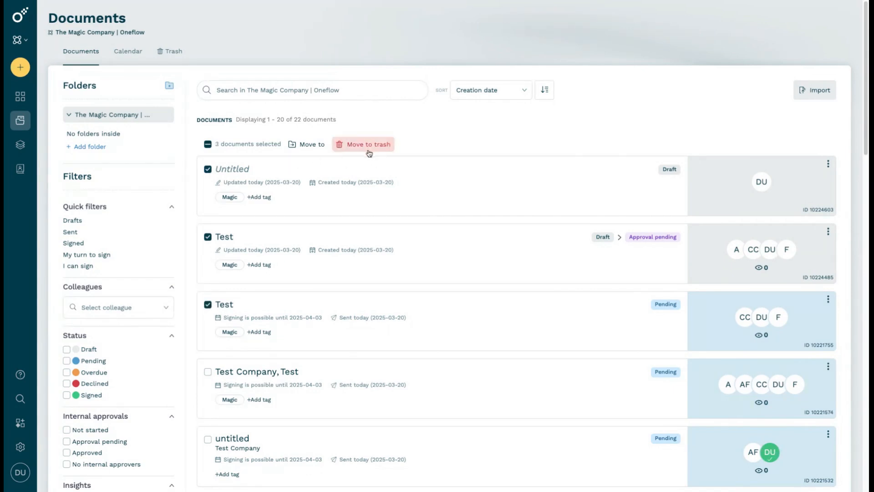
click(208, 145)
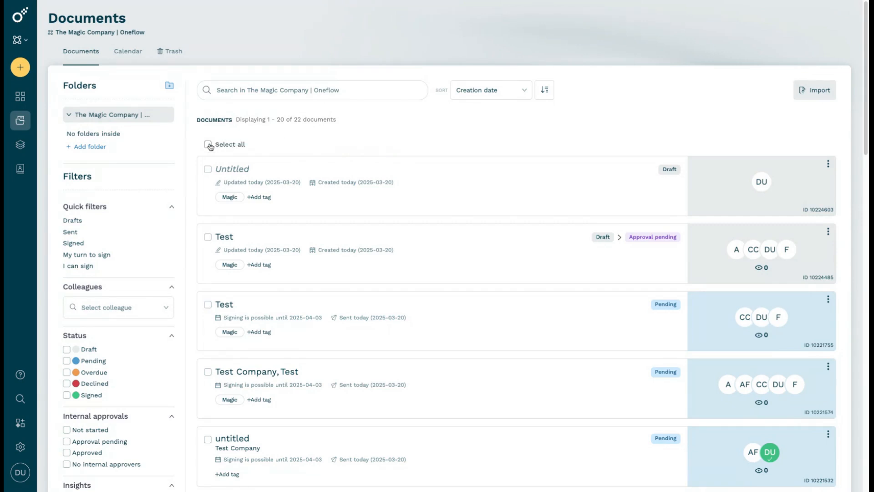
Select all documents on the page, look through the selected entries, and deselect them again
click(208, 144)
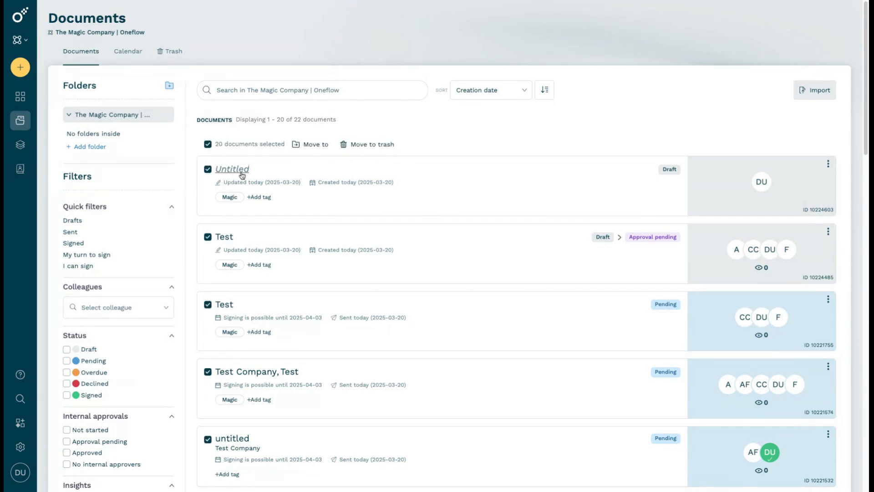
scroll(239, 173, down, 8)
scroll(241, 175, up, 3)
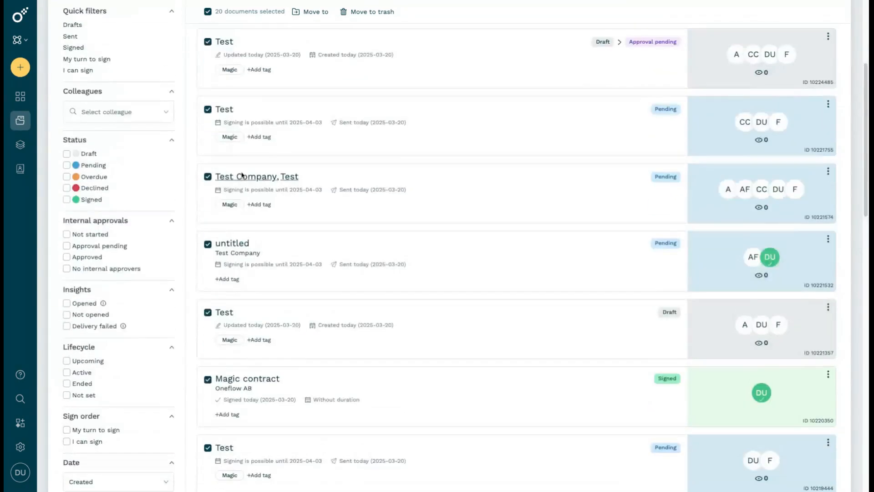
scroll(241, 175, down, 19)
scroll(400, 228, up, 9)
scroll(399, 228, up, 4)
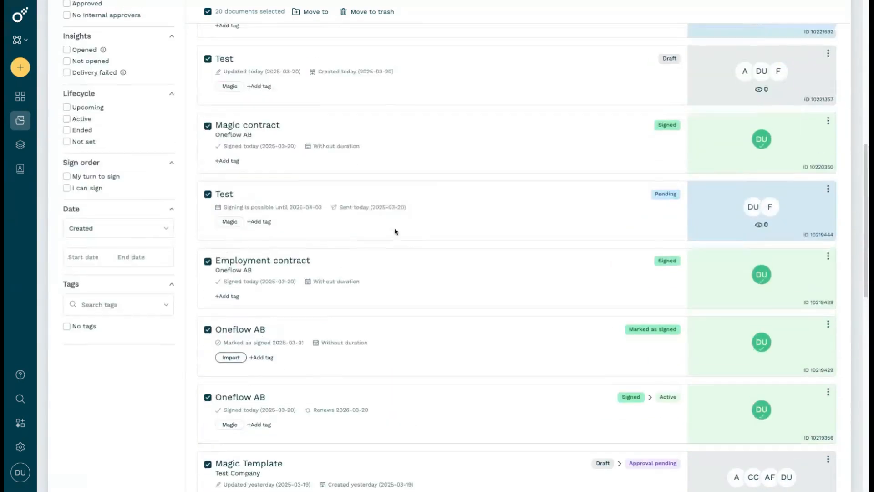
scroll(244, 156, up, 11)
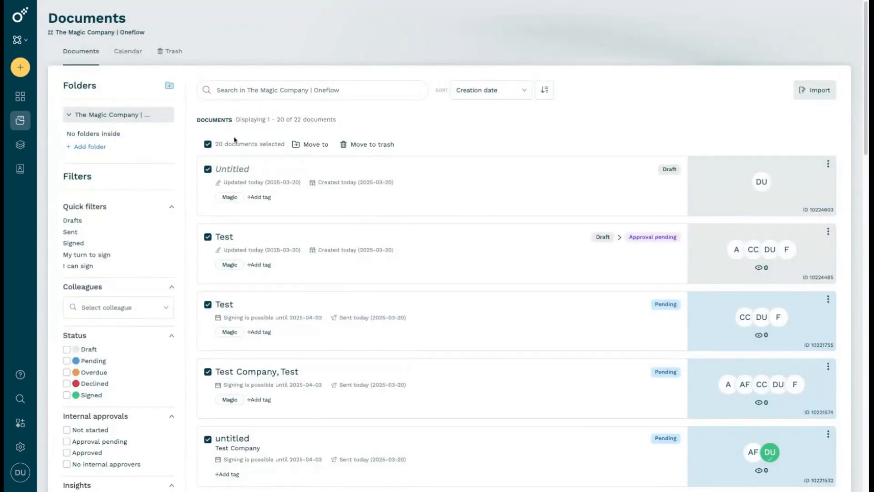
click(209, 145)
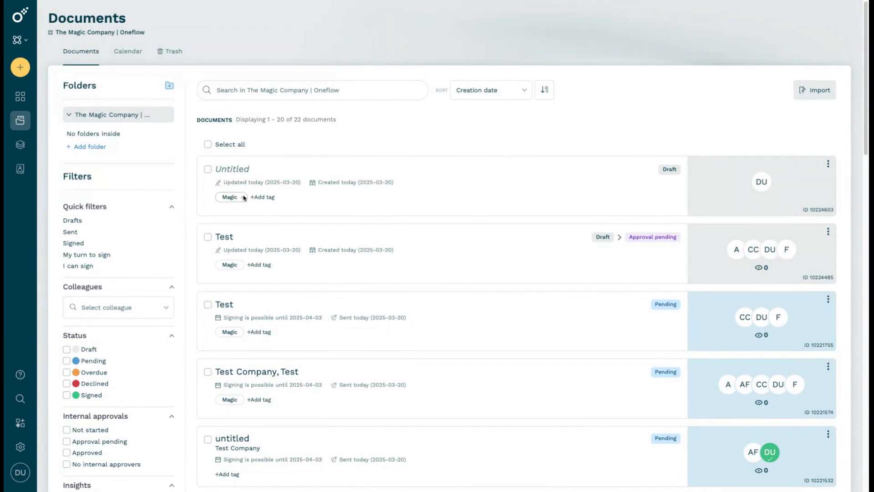
Open the move options for all documents on the page, and cancel the move and the selection
click(208, 145)
click(208, 145)
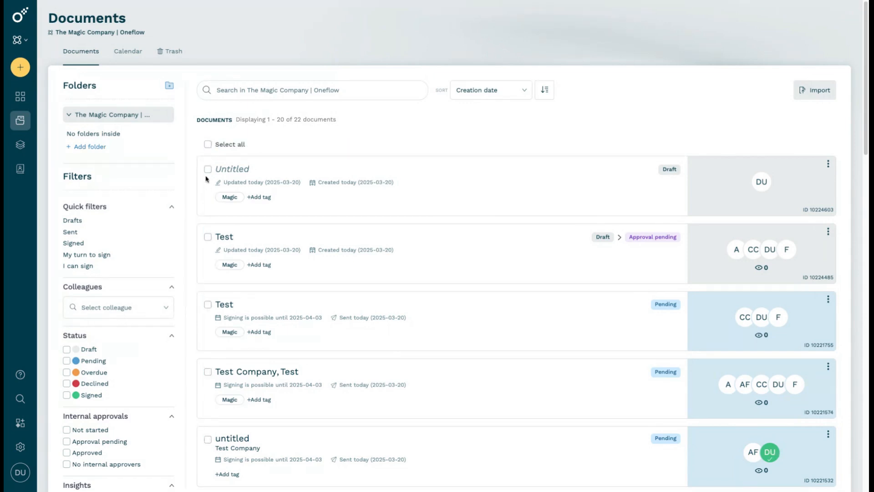
click(208, 146)
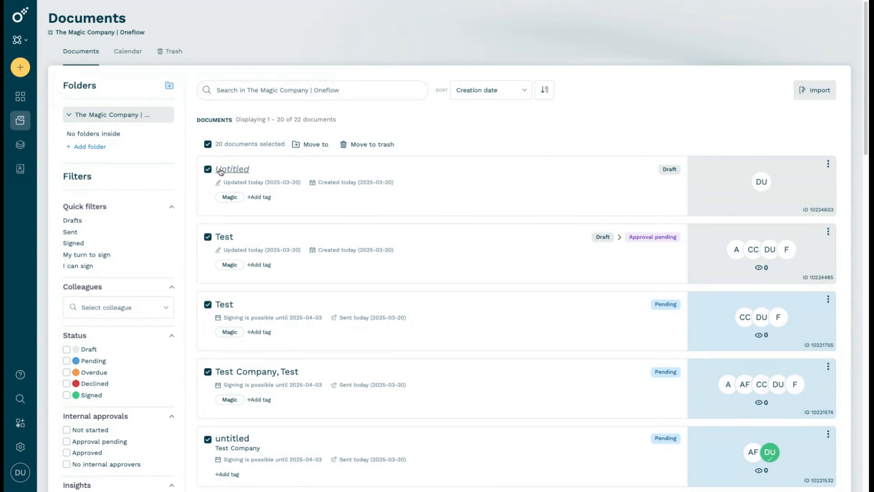
click(306, 148)
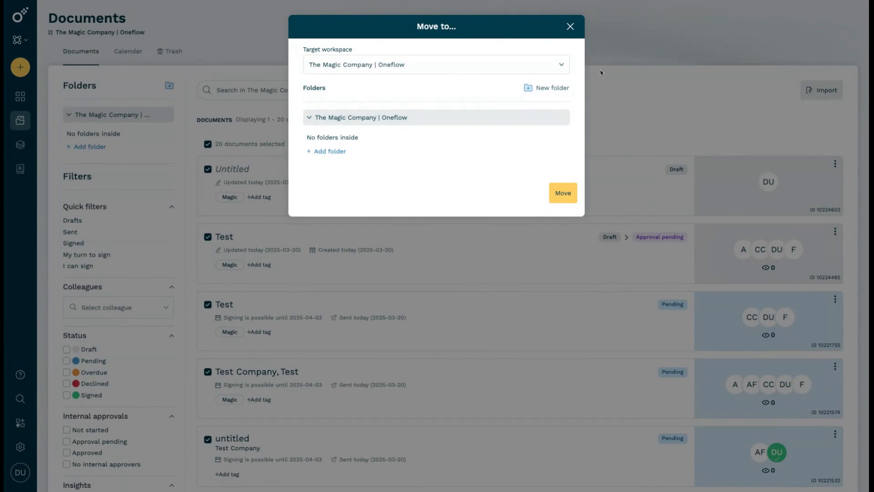
click(570, 27)
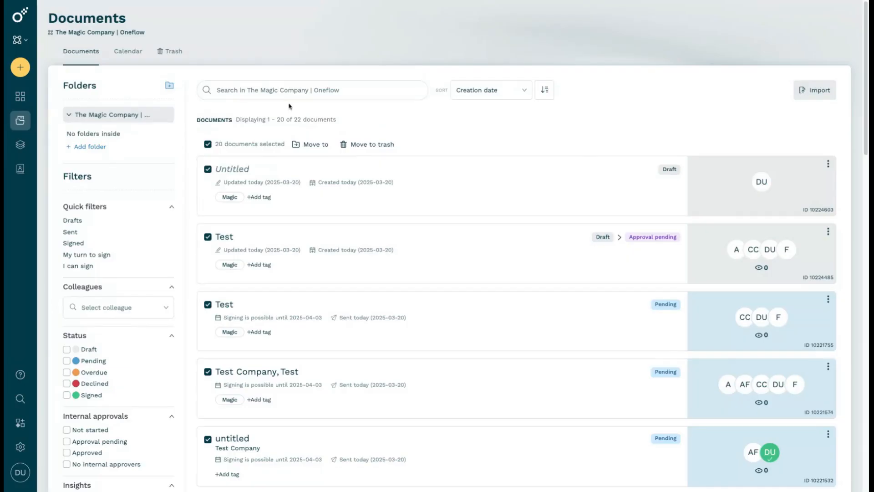
click(208, 145)
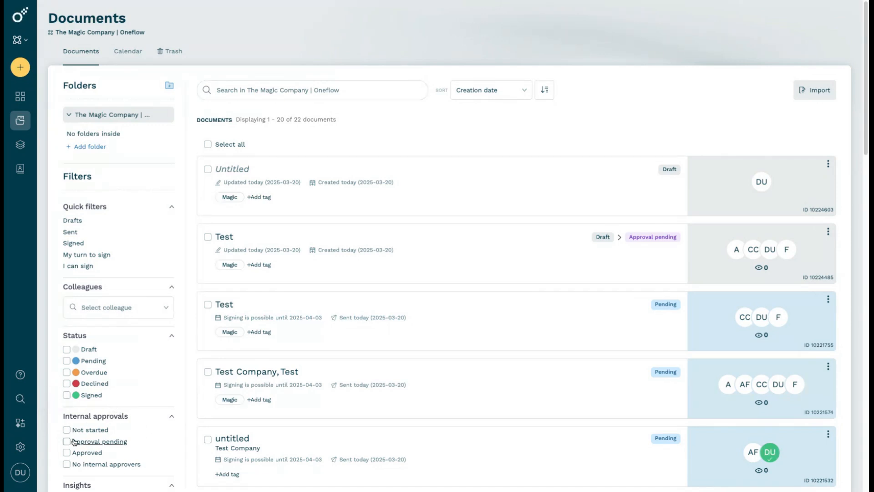
Open the global document search and look through its list of trashed documents
click(19, 400)
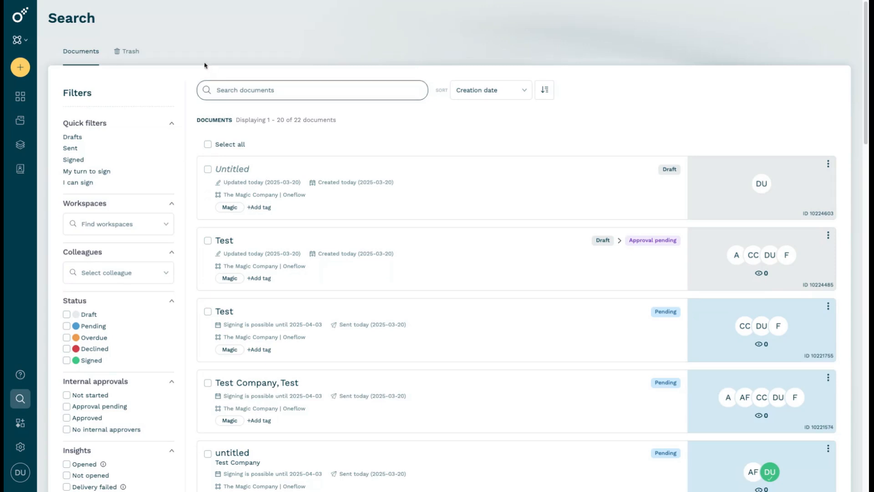
click(122, 61)
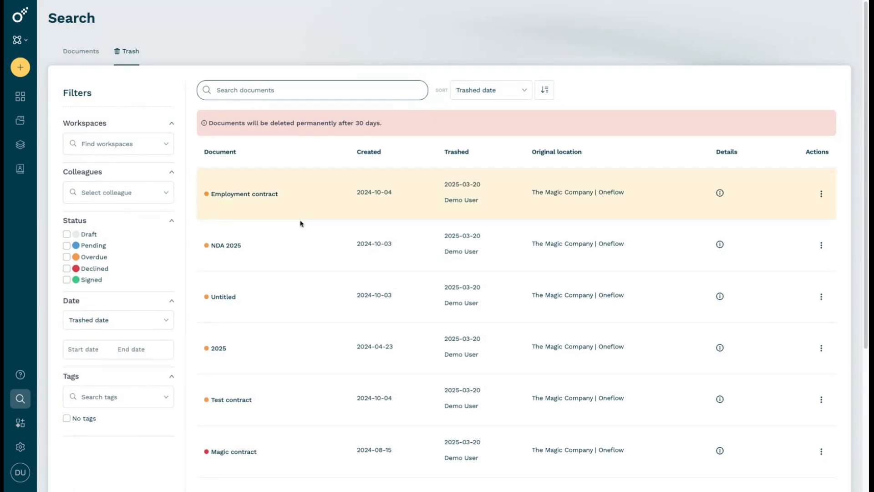
scroll(279, 186, down, 1)
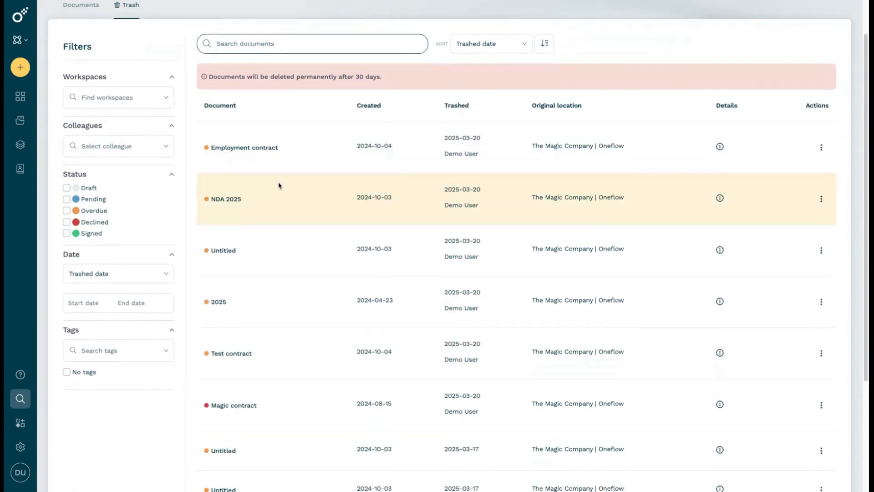
scroll(279, 185, down, 1)
scroll(278, 185, up, 3)
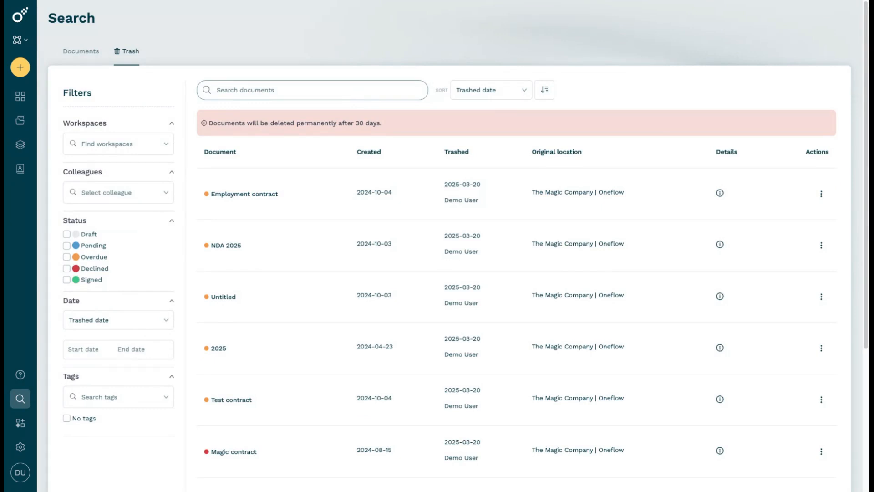
Browse the Marketplace add-ons and integrations, and open the details of the Slack integration under Productivity
click(20, 423)
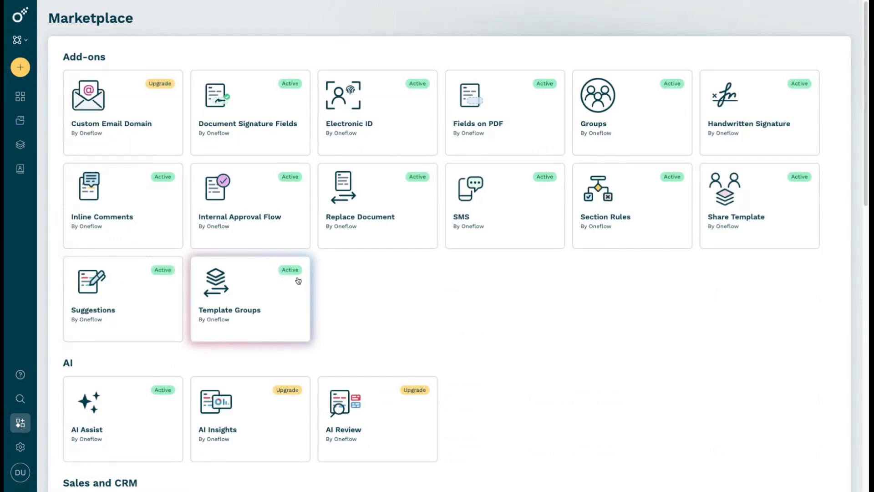
scroll(428, 258, down, 2)
scroll(427, 258, down, 4)
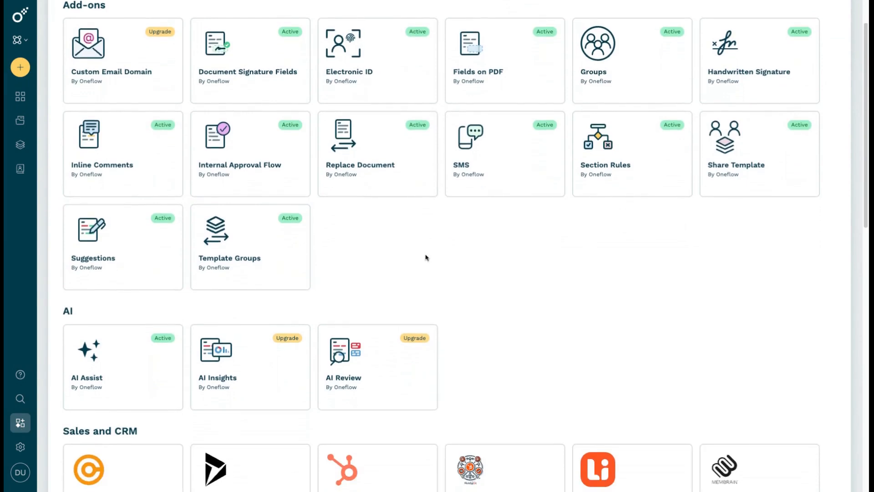
scroll(546, 228, down, 1)
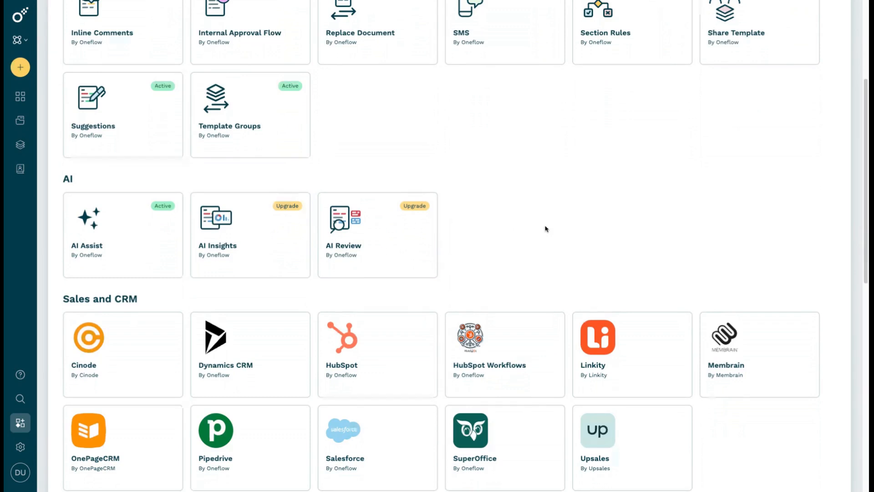
scroll(546, 228, down, 4)
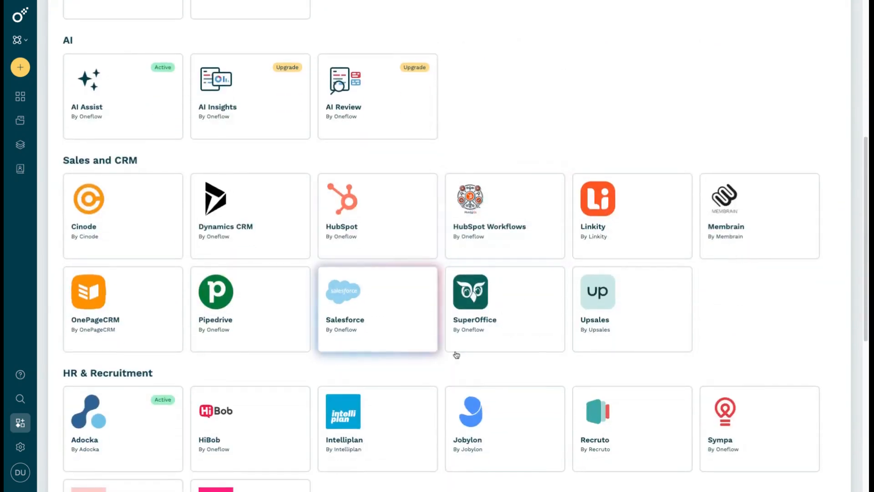
scroll(456, 355, down, 6)
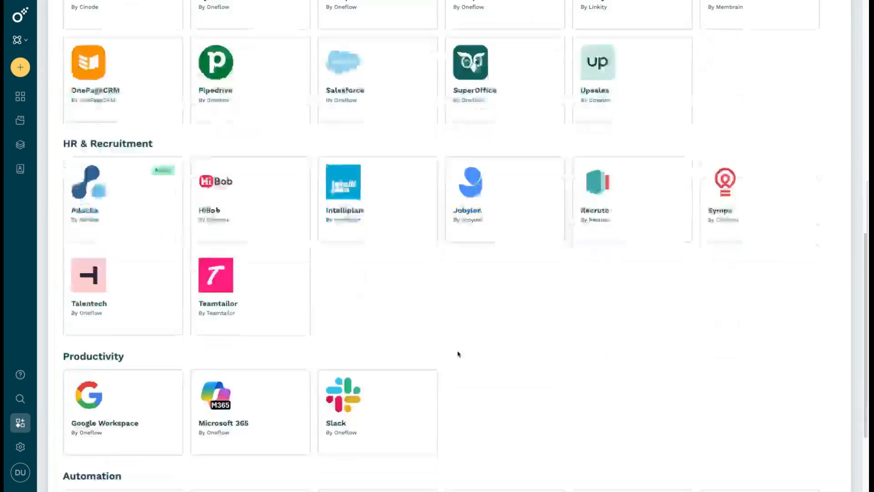
scroll(458, 354, down, 2)
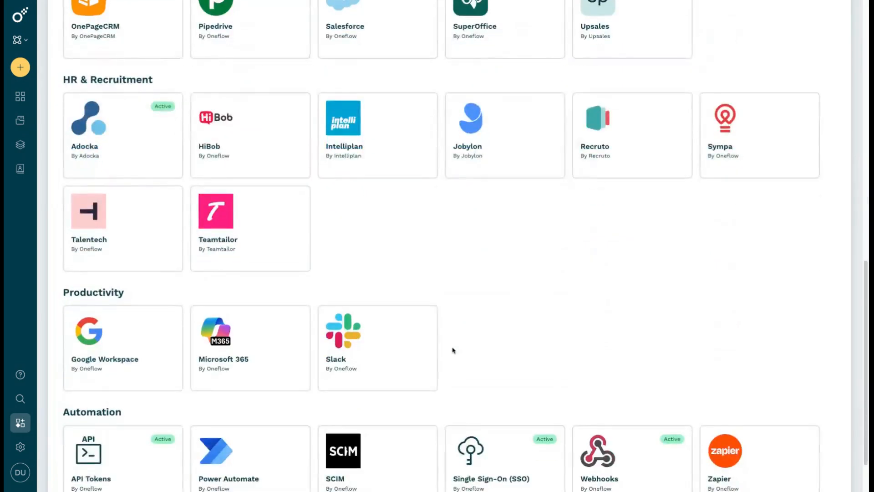
click(376, 350)
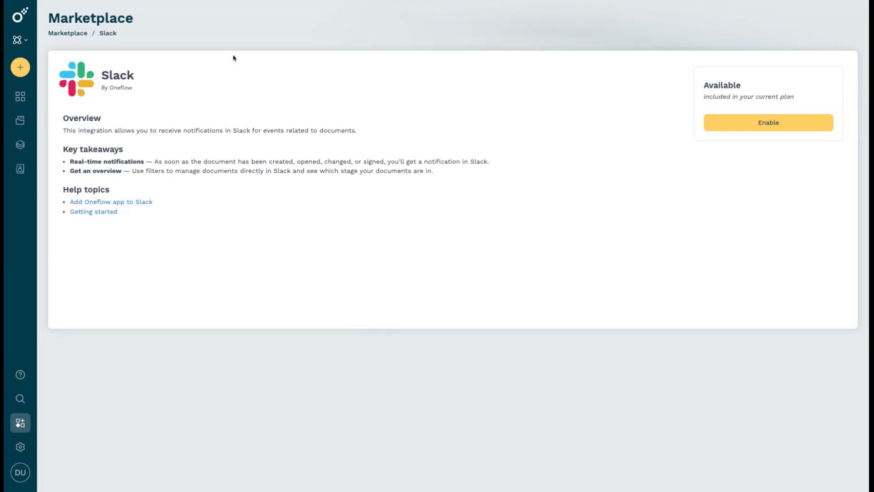
Return to the Marketplace overview and open the details of the HubSpot Workflows integration under Sales and CRM
click(83, 34)
scroll(419, 287, down, 5)
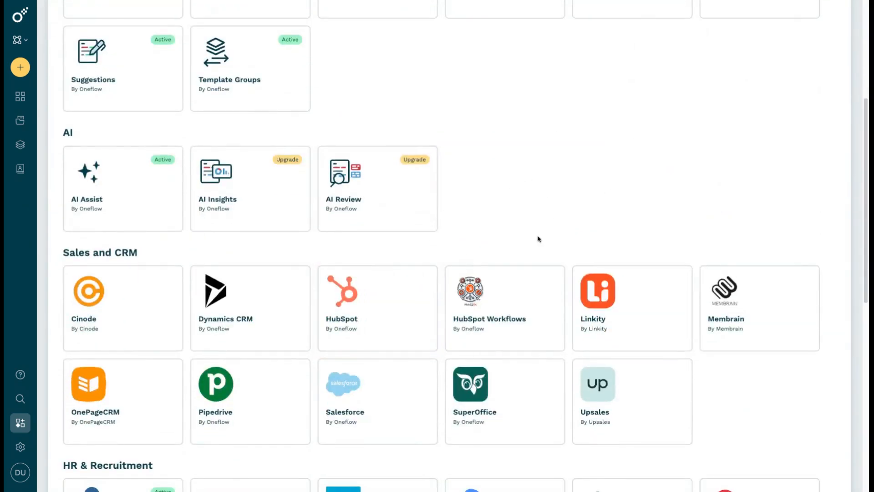
click(493, 293)
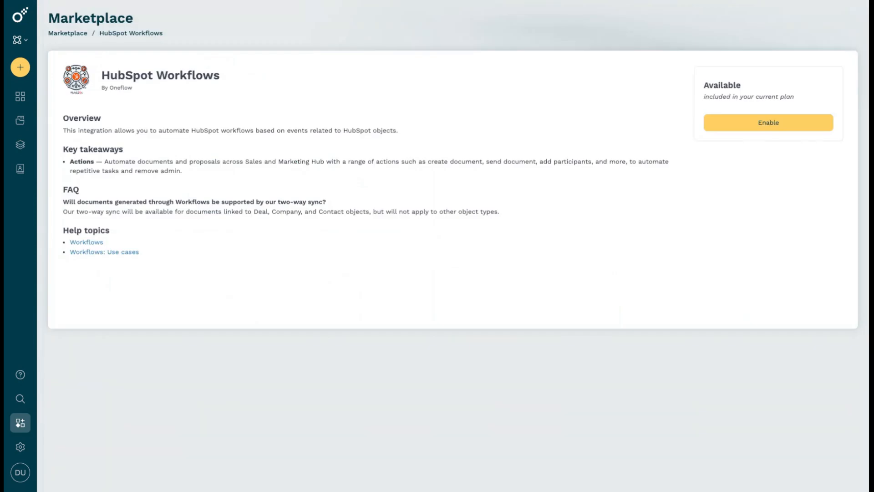